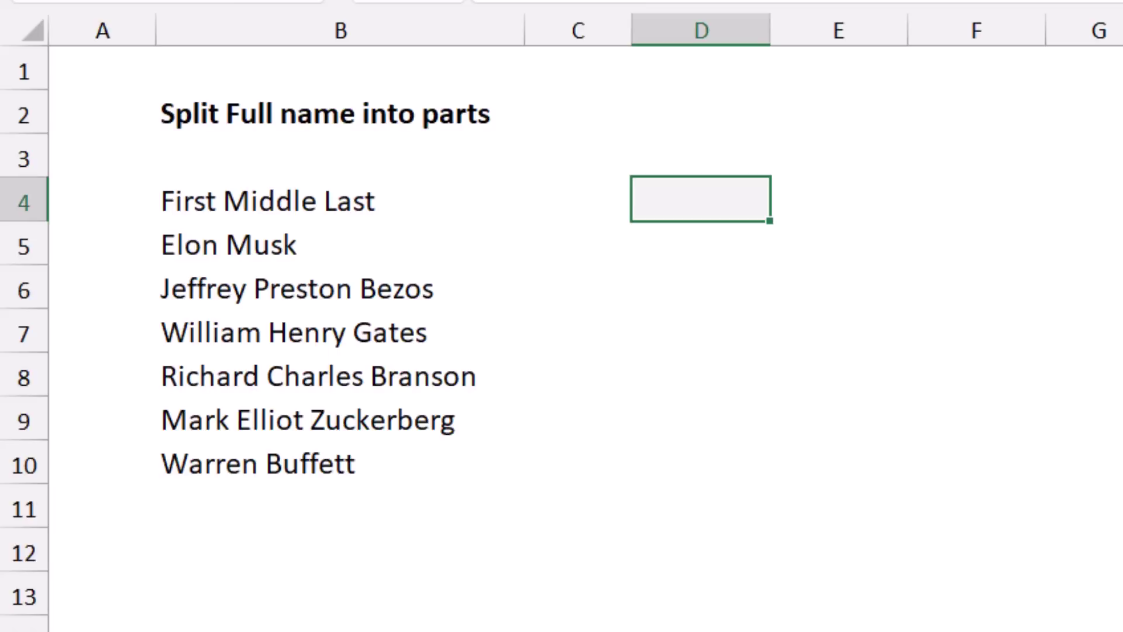
- Split the full name in B4 into columns at each space with =TEXTSPLIT(B4," ") in D4, and fill the formula down beside the other names
{"action": "type", "text": "=TEXTSPLIT("}
{"action": "key", "text": "Left"}
{"action": "key", "text": "Left"}
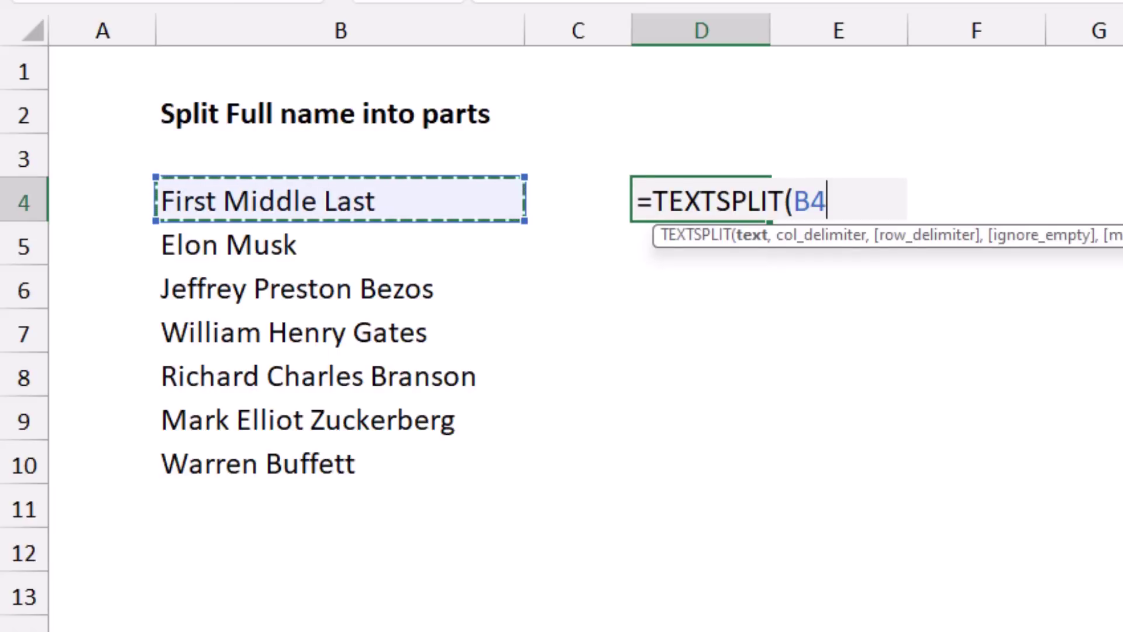
{"action": "type", "text": ","}
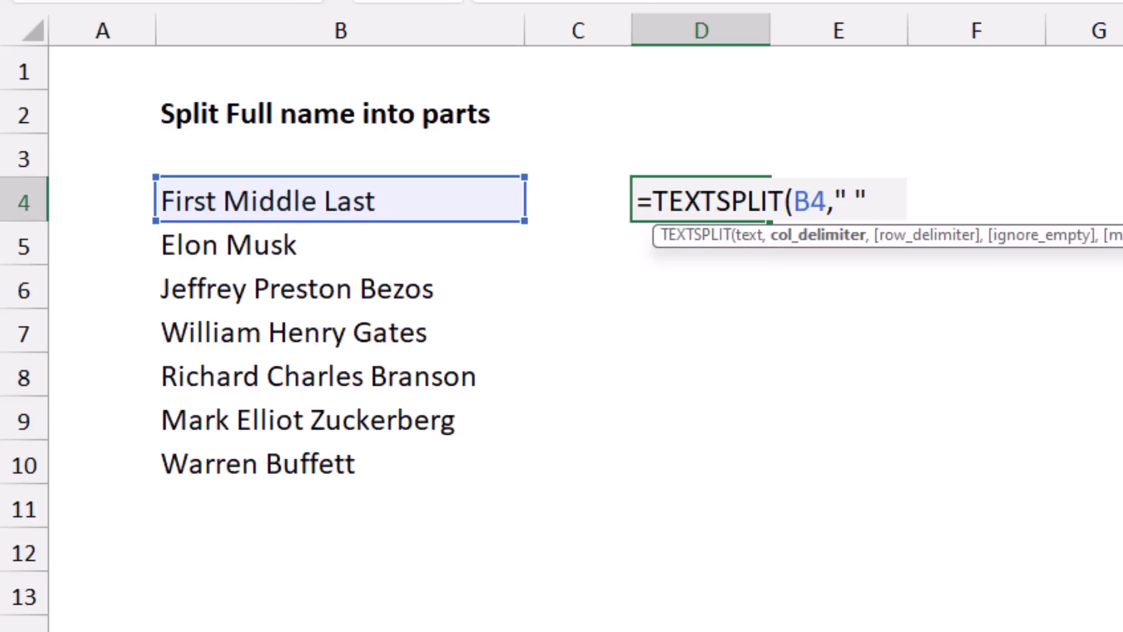
{"action": "type", "text": "\" \")"}
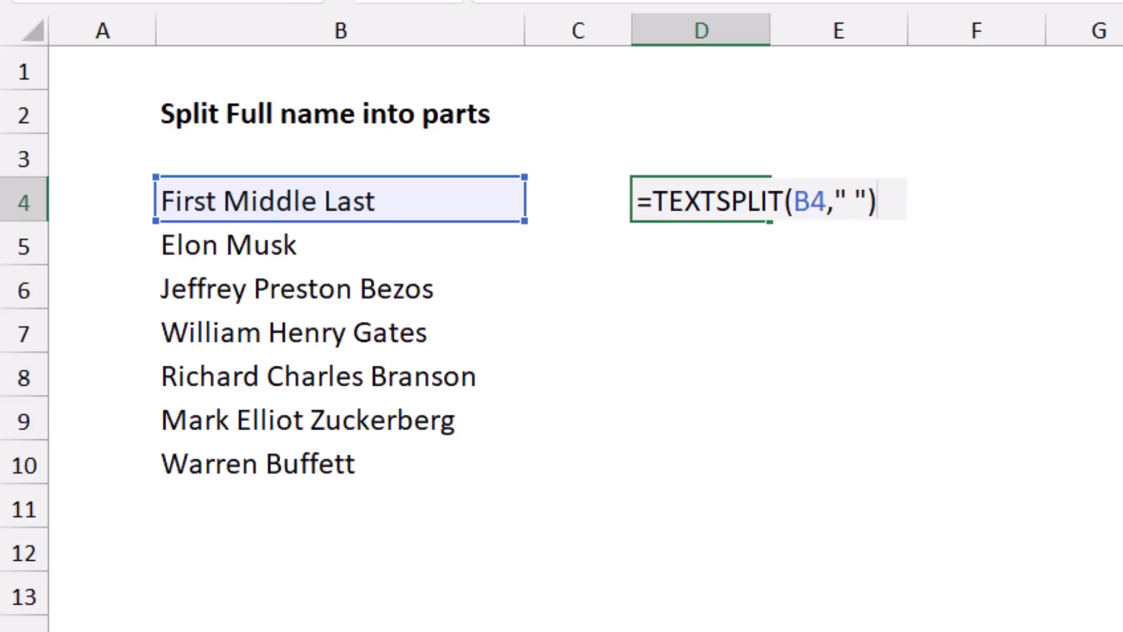
{"action": "key", "text": "ctrl+Return"}
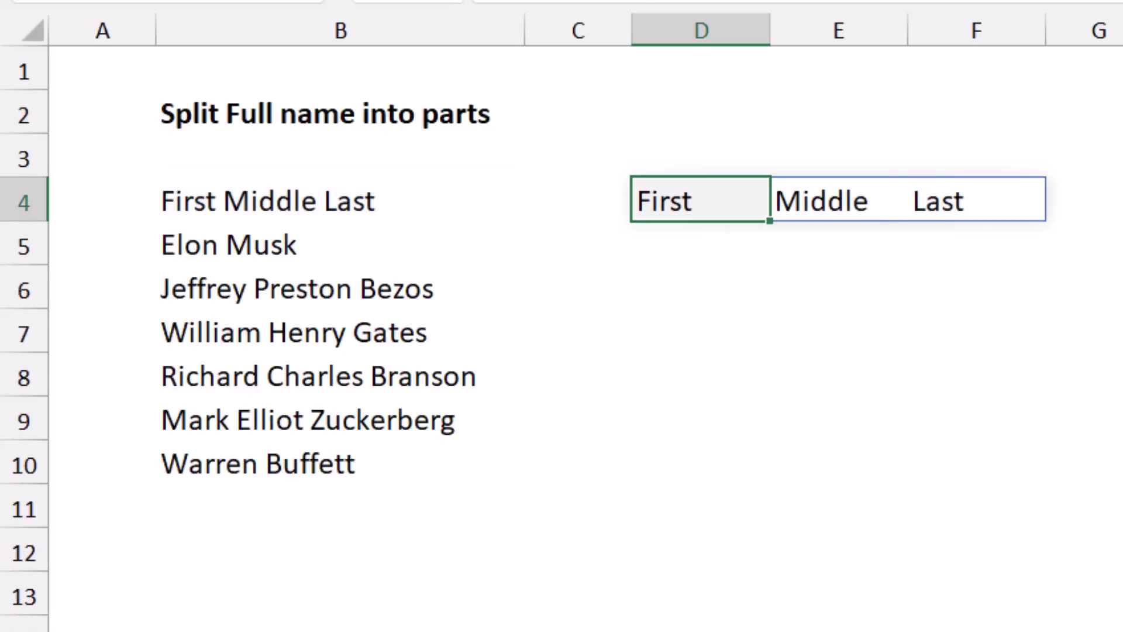
{"action": "left_click_drag", "start_coordinate": [770, 221], "coordinate": [760, 440]}
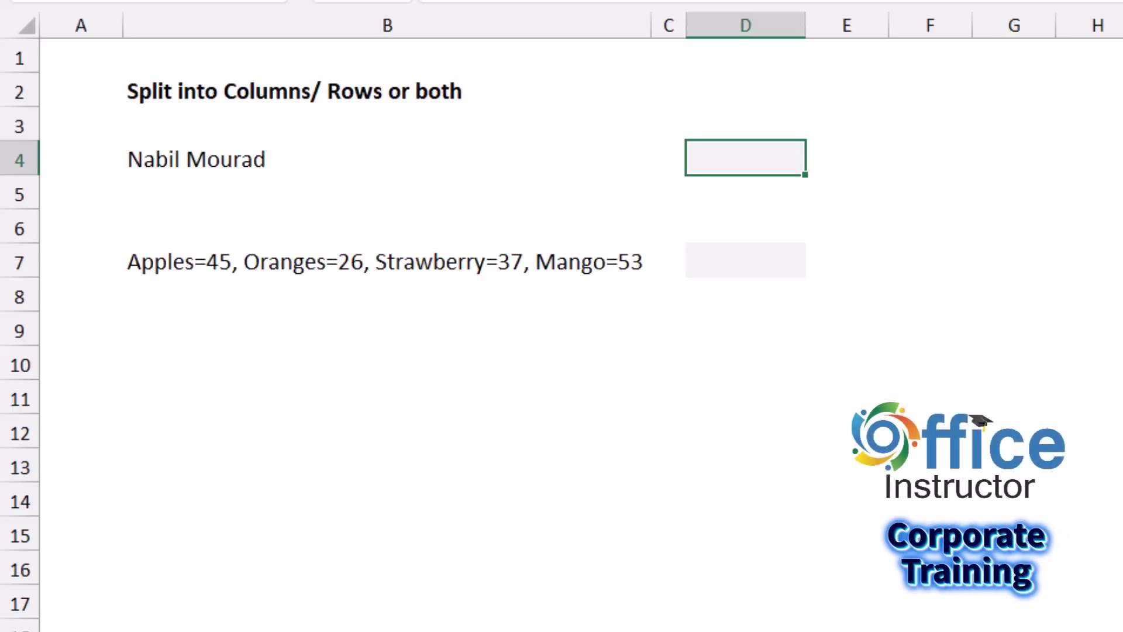
- Split the full name in B4 into rows with =TEXTSPLIT(B4,," ") in D4, using a space as the row delimiter
{"action": "type", "text": "=TEXTSPLIT("}
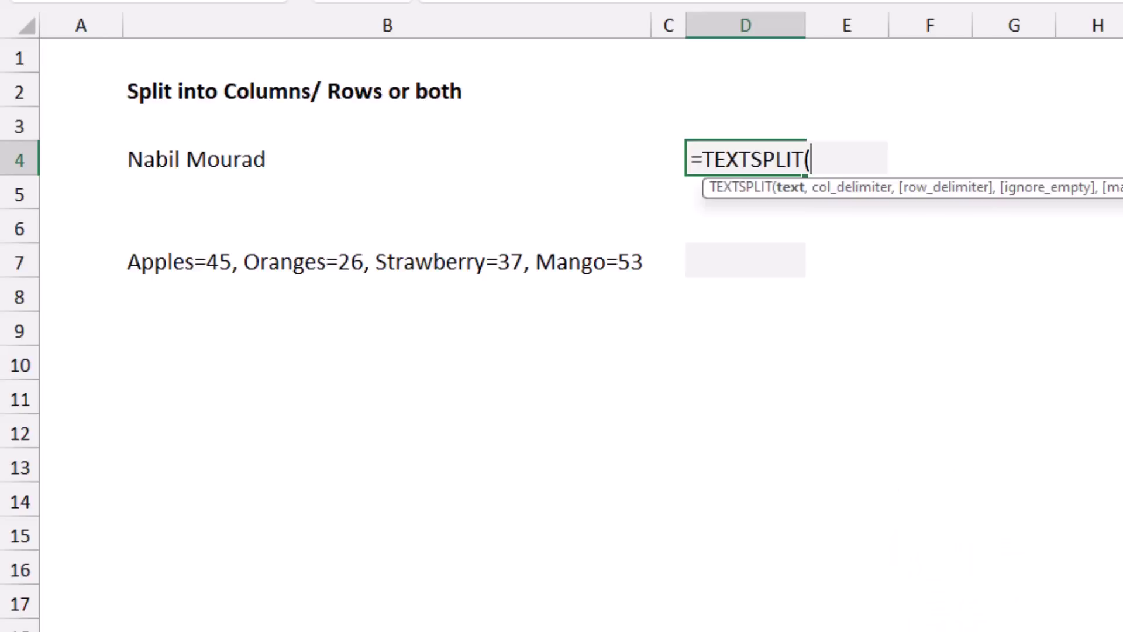
{"action": "left_click", "coordinate": [386, 158]}
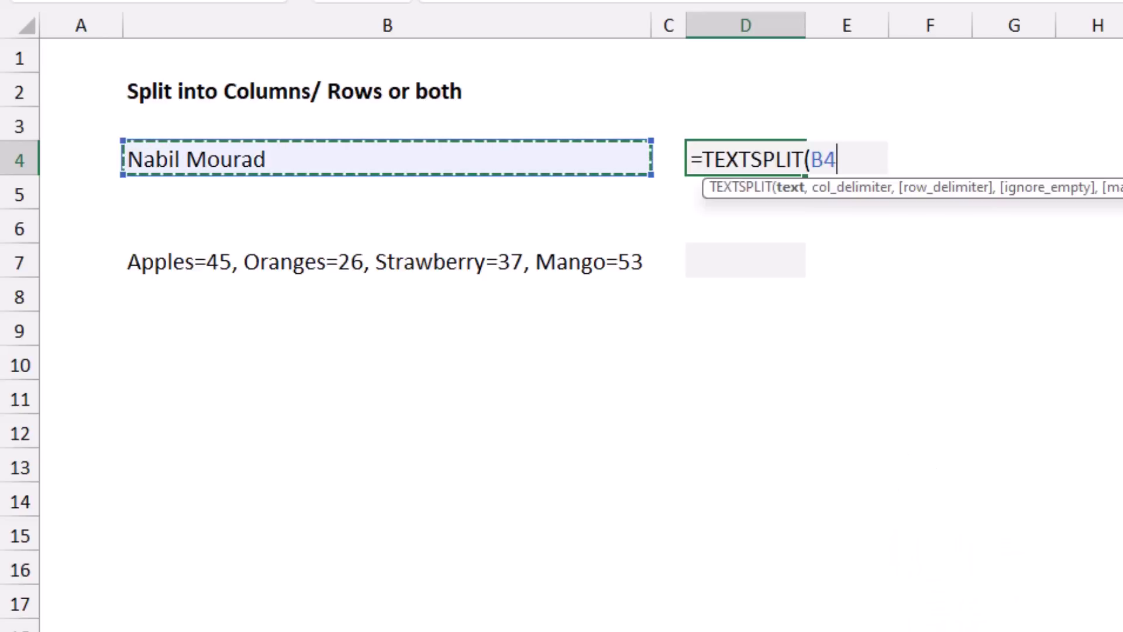
{"action": "type", "text": ","}
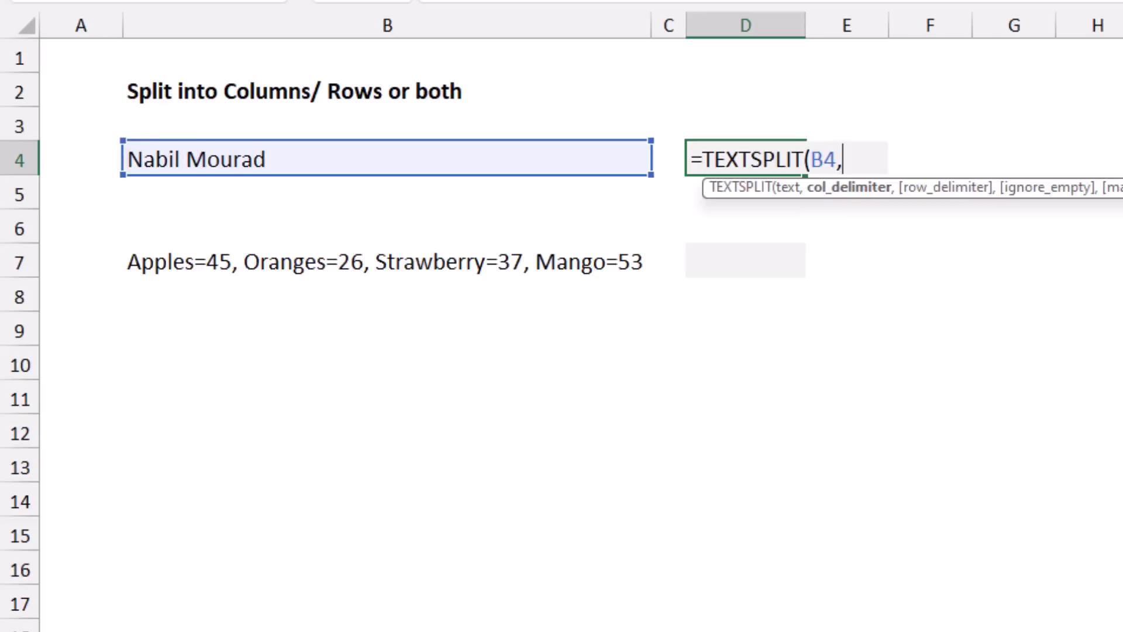
{"action": "type", "text": ","}
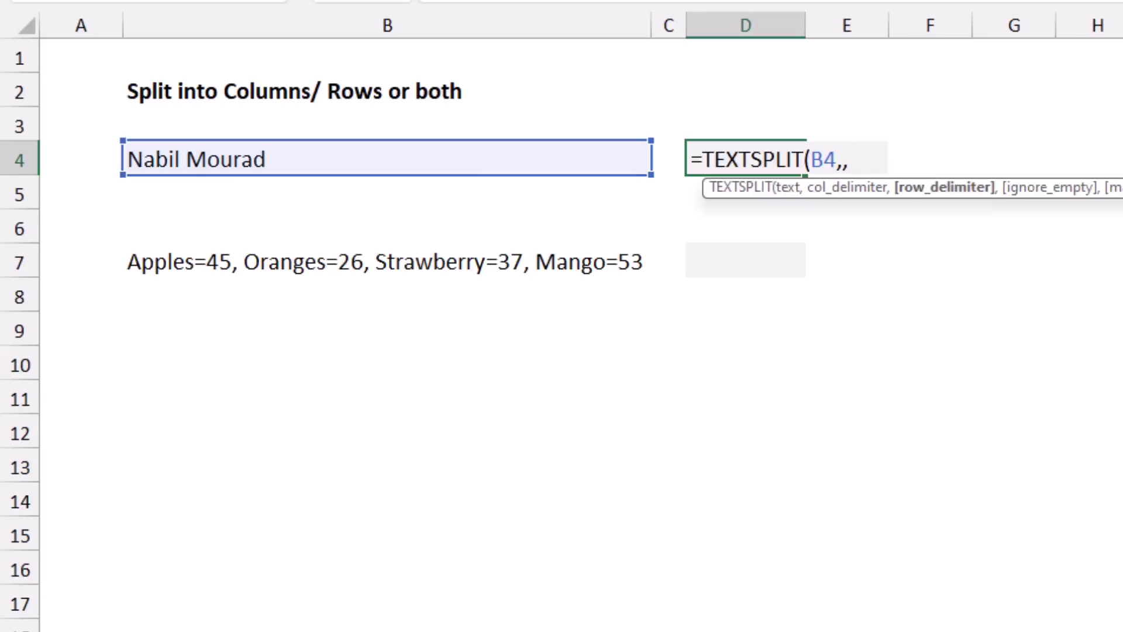
{"action": "type", "text": "\" \")"}
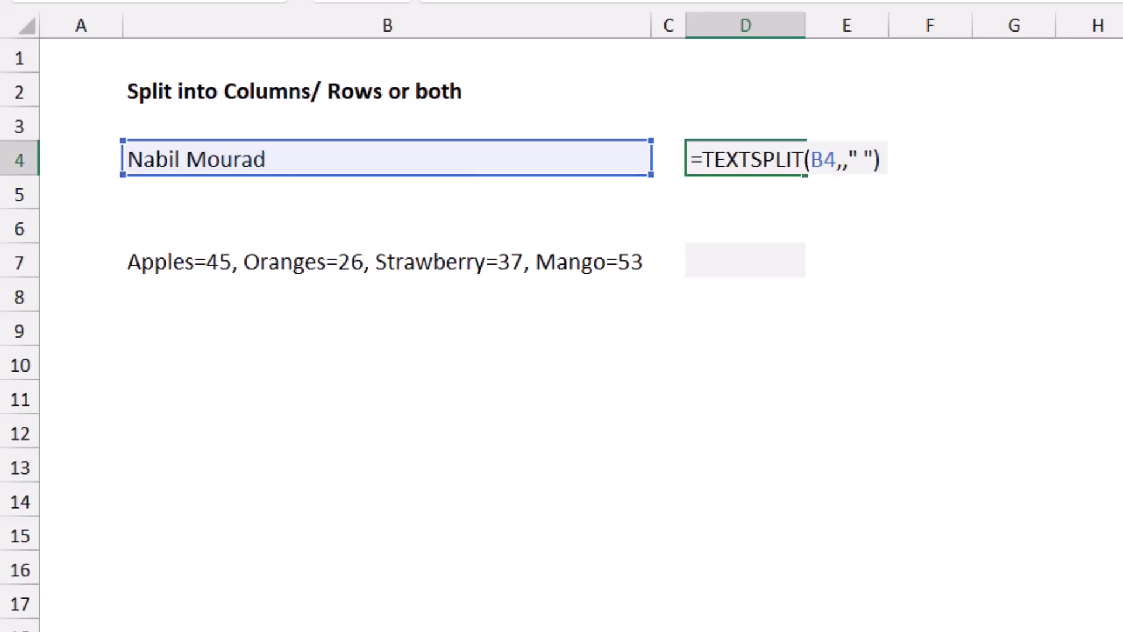
{"action": "key", "text": "Return"}
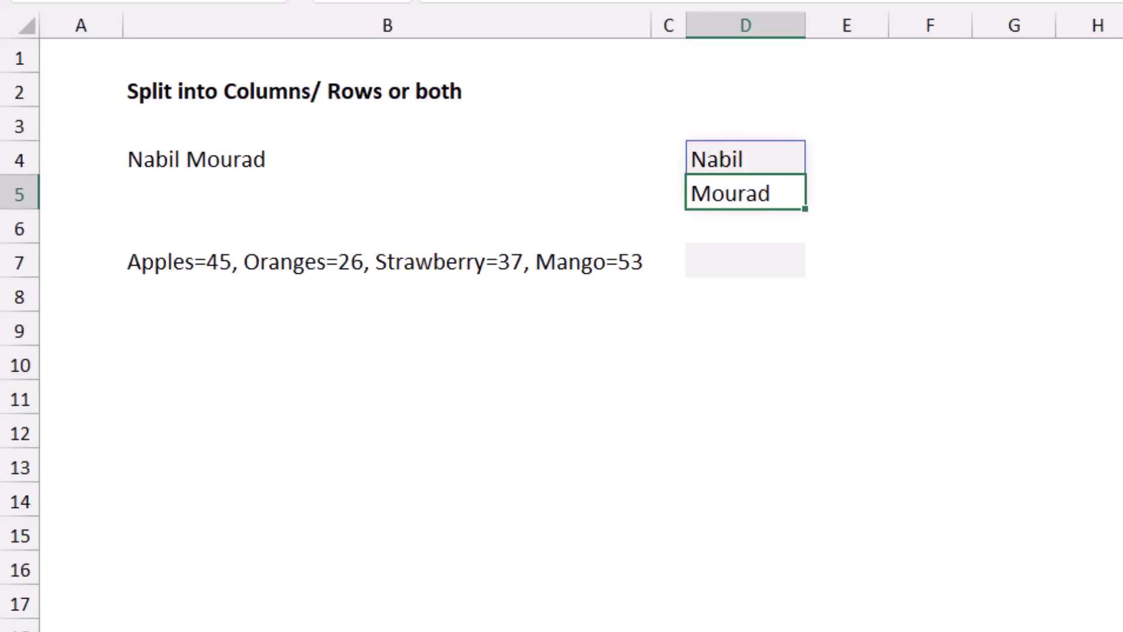
- Split the fruit list in B7 into columns at "=" and rows at "," with =TEXTSPLIT(B7,"=",",") in D7
{"action": "left_click", "coordinate": [746, 260]}
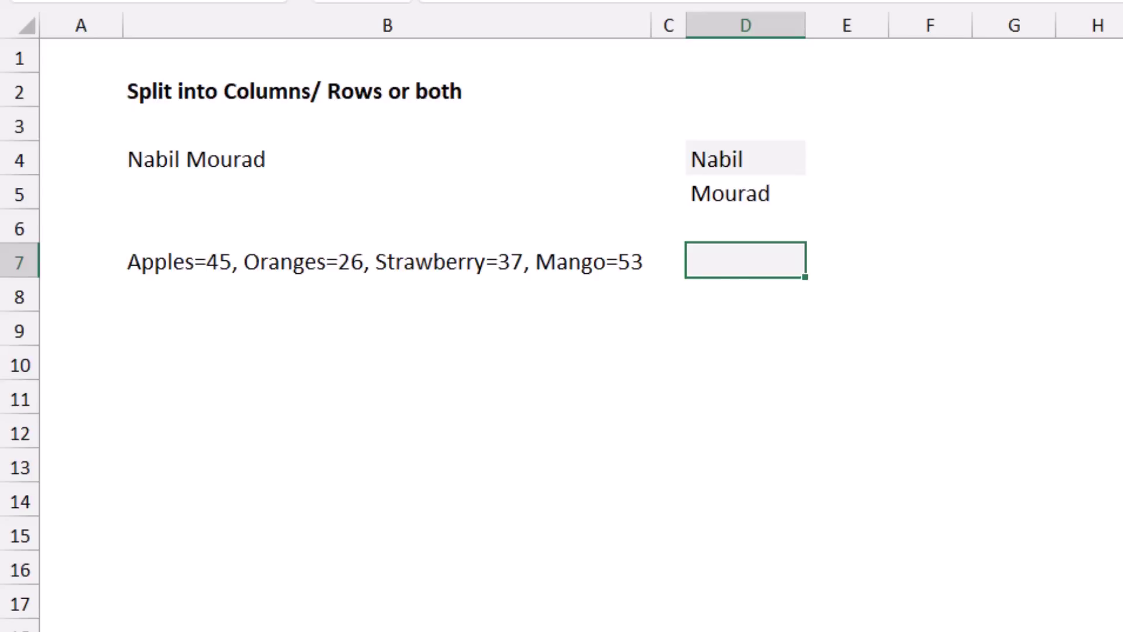
{"action": "type", "text": "=TEXTSPLIT("}
{"action": "left_click", "coordinate": [386, 261]}
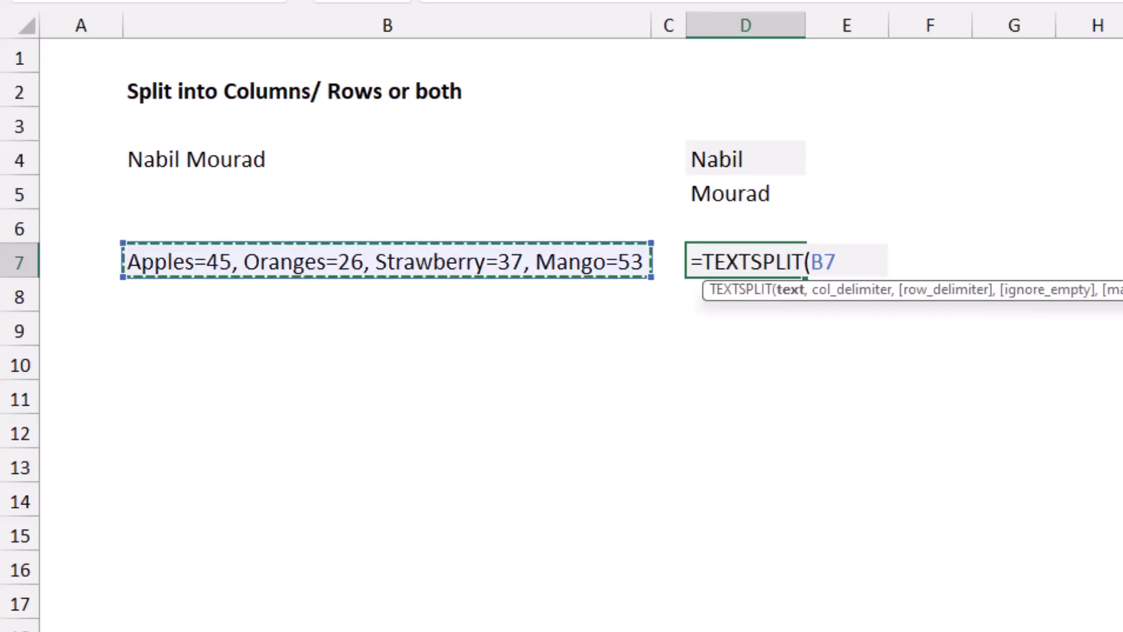
{"action": "type", "text": ","}
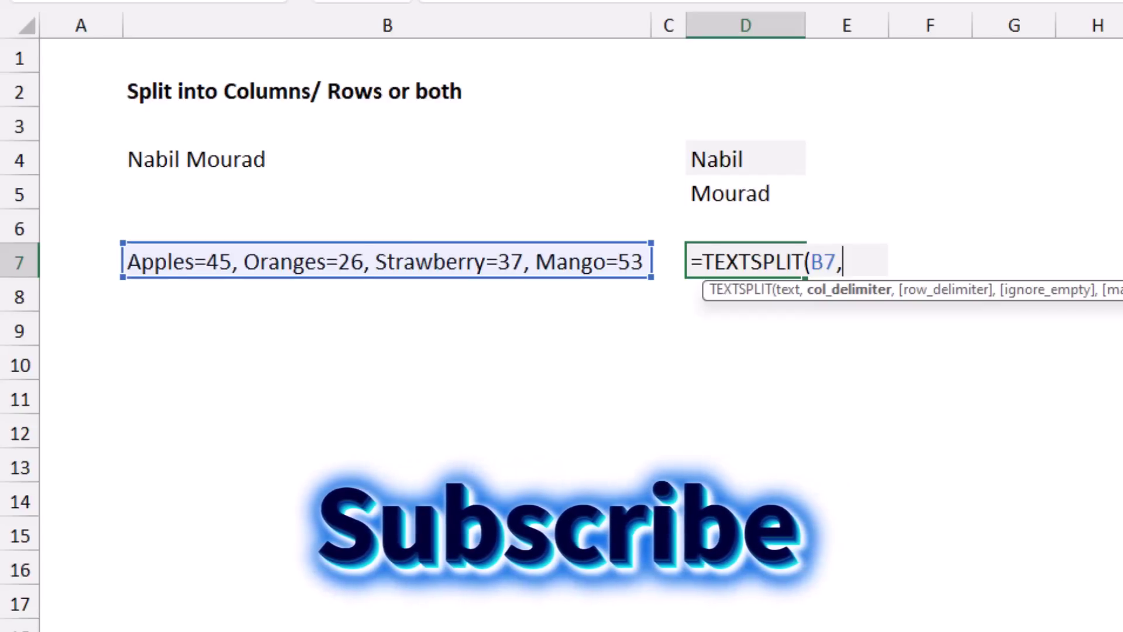
{"action": "type", "text": "\"=\""}
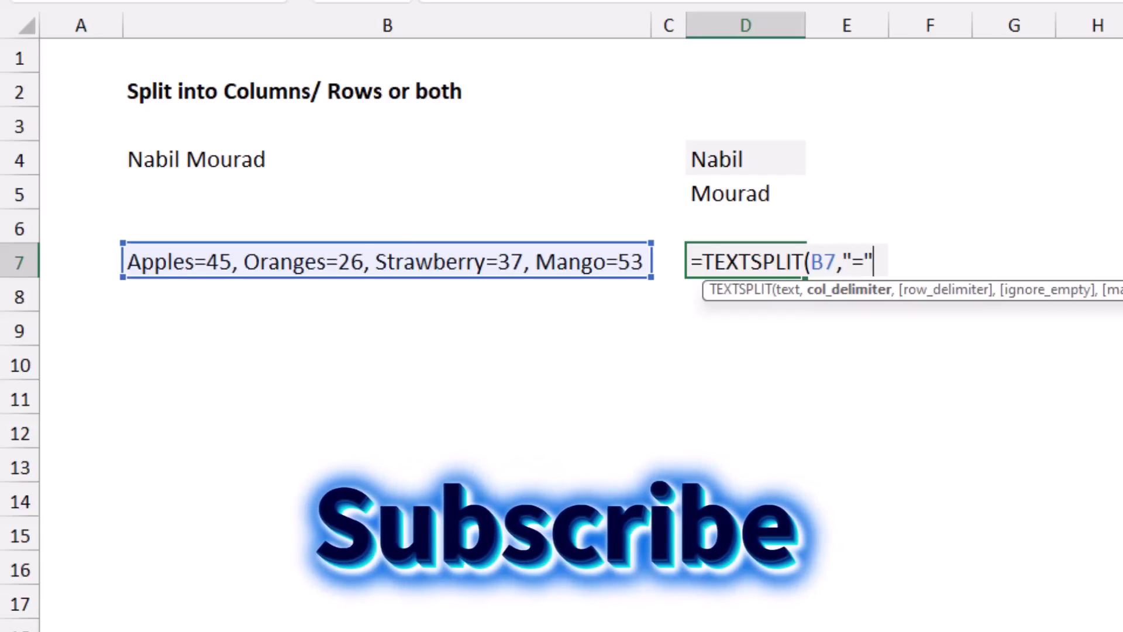
{"action": "type", "text": ","}
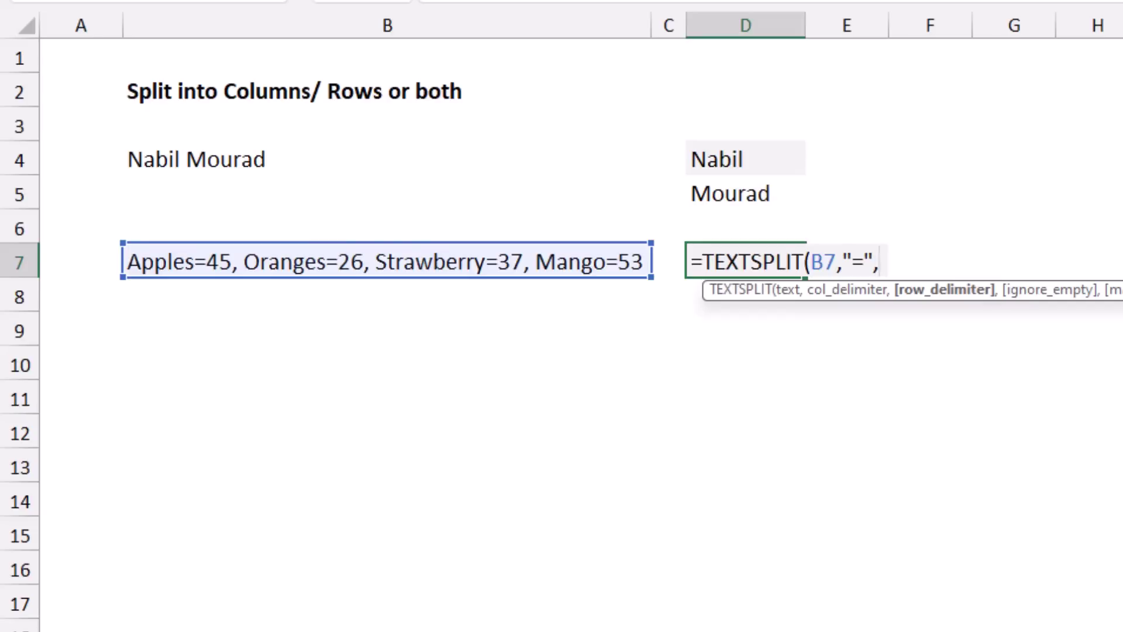
{"action": "type", "text": "\",\""}
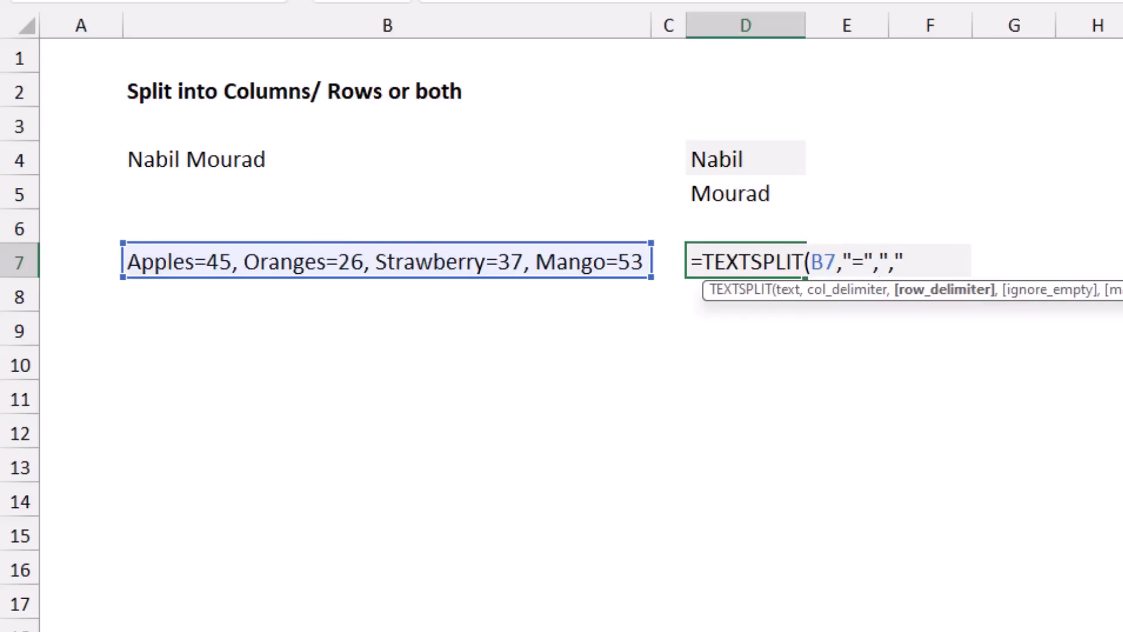
{"action": "type", "text": ")"}
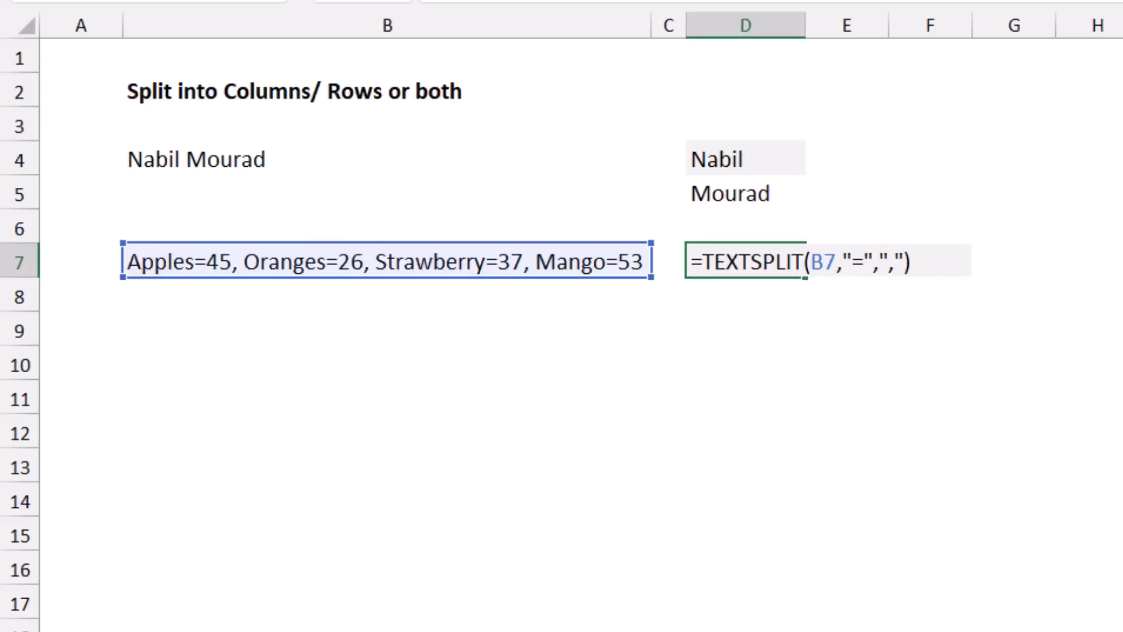
{"action": "key", "text": "Return"}
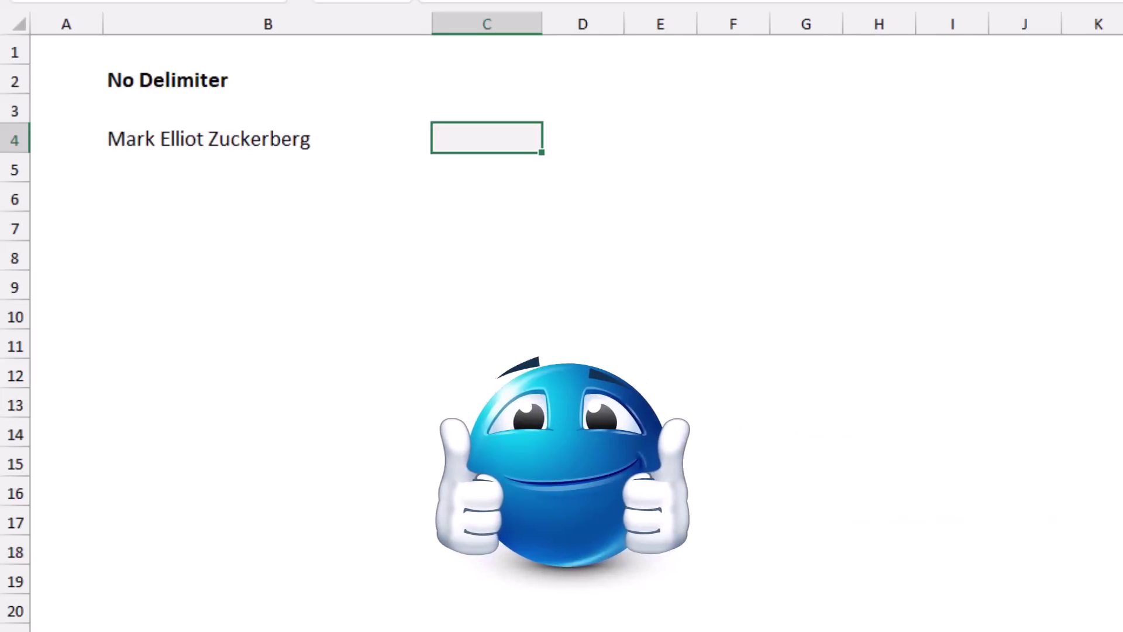
- On the No Delimiter example, enter =TEXTSPLIT(B4,",") in C4 to try splitting the name at a comma
{"action": "type", "text": "="}
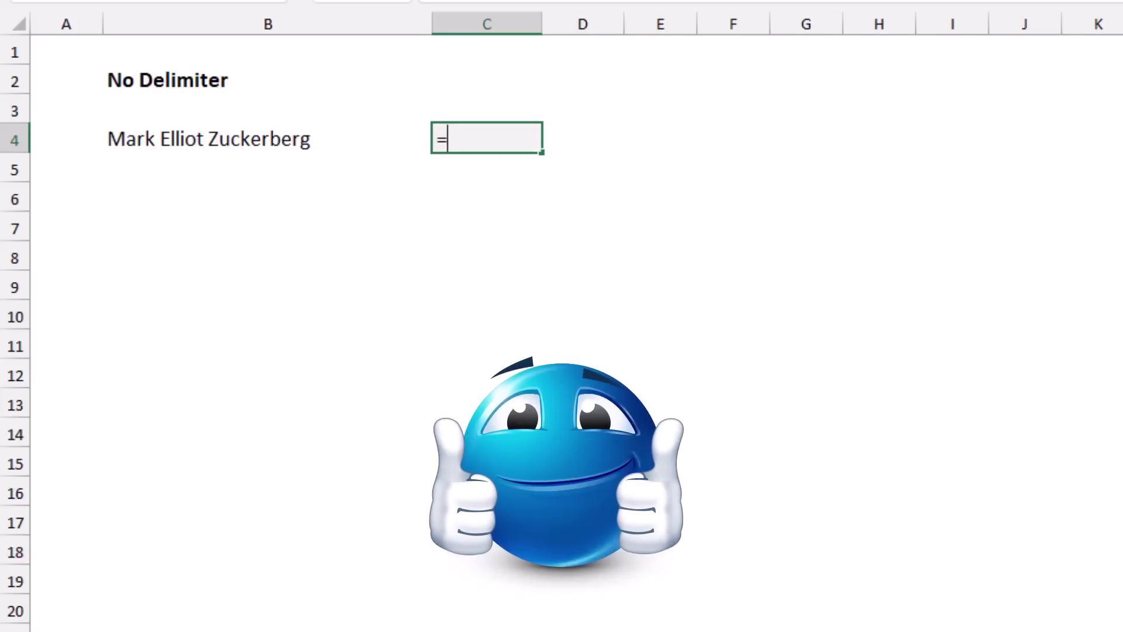
{"action": "type", "text": "te"}
{"action": "key", "text": "Tab"}
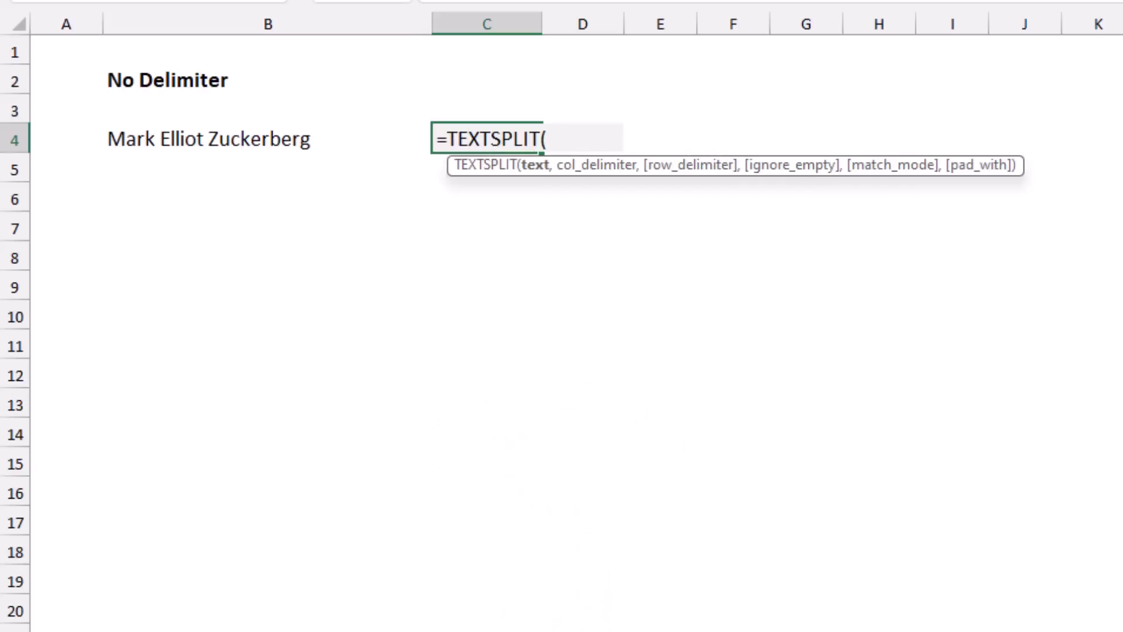
{"action": "left_click", "coordinate": [209, 138]}
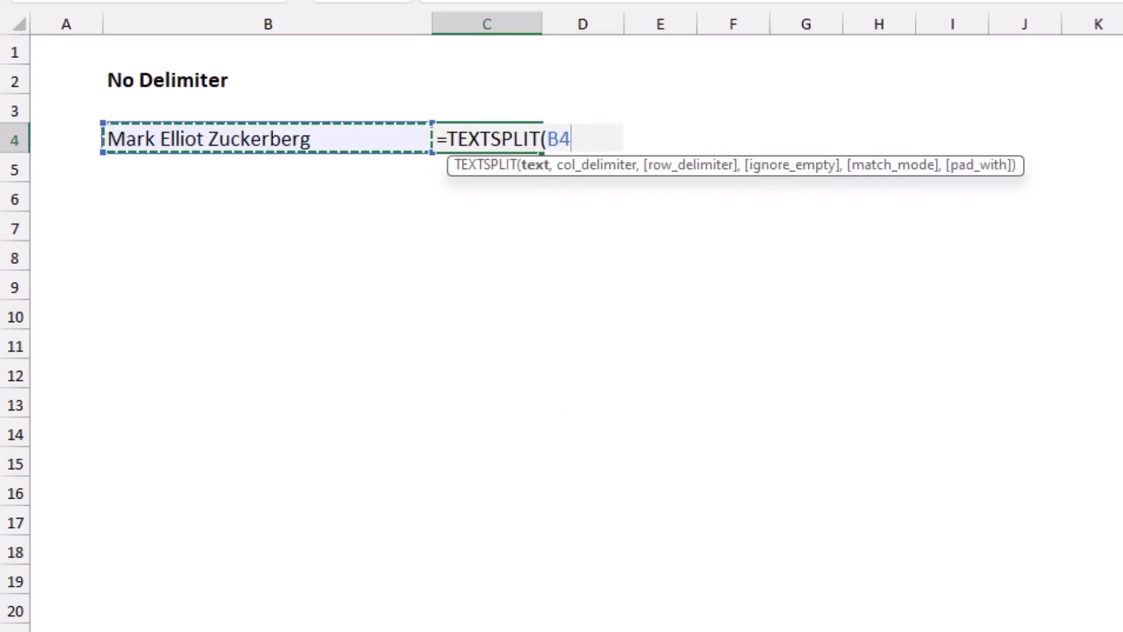
{"action": "type", "text": ","}
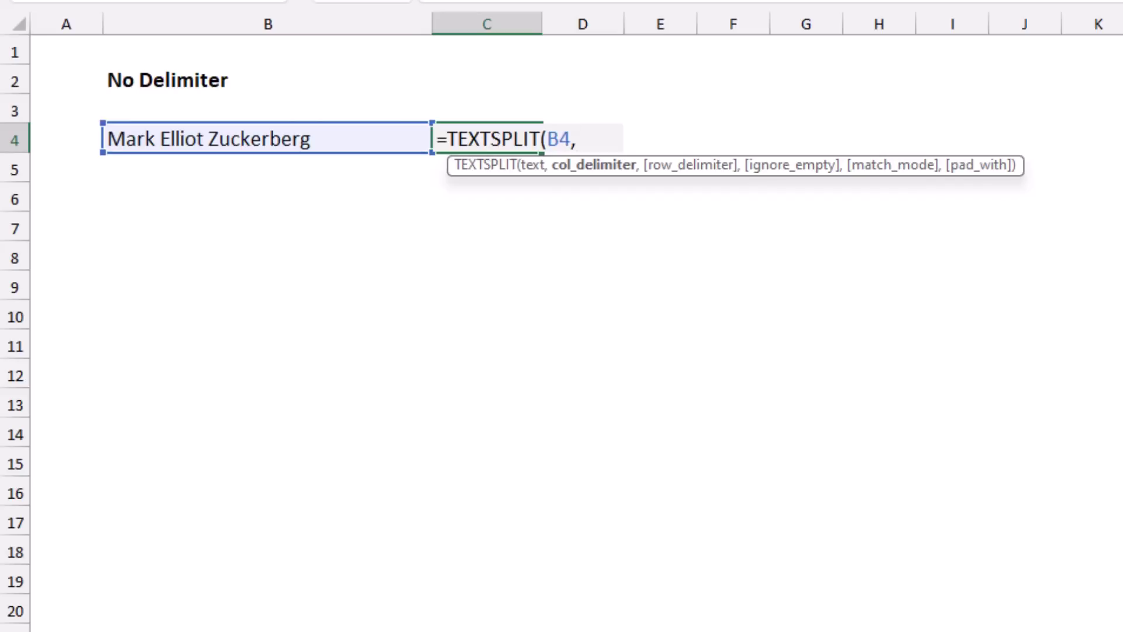
{"action": "type", "text": "\",\")"}
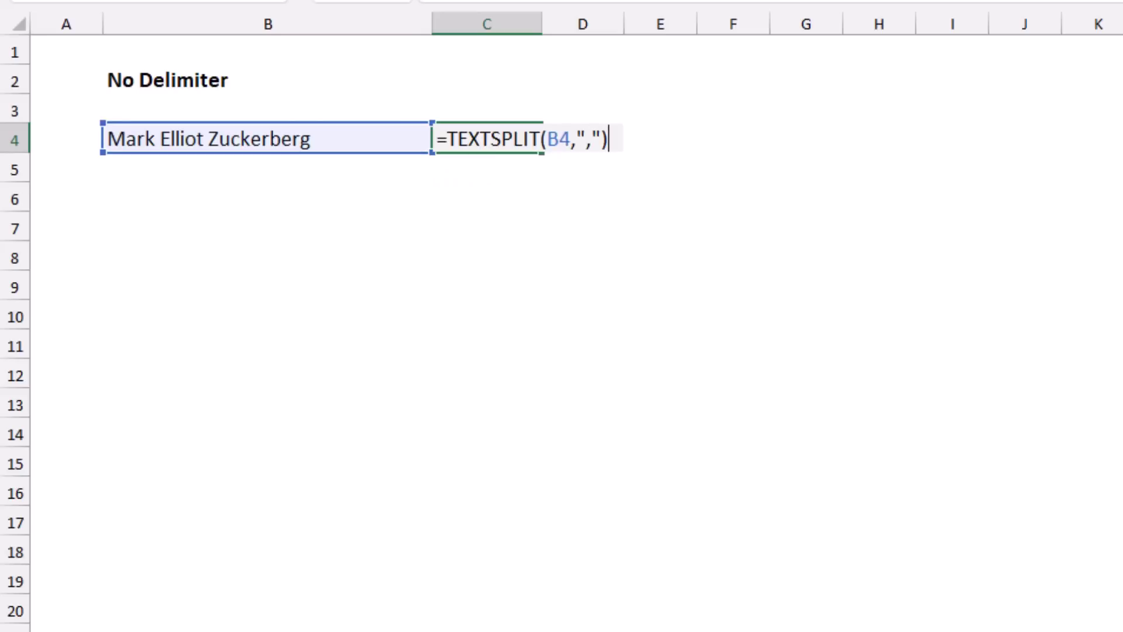
{"action": "key", "text": "Return"}
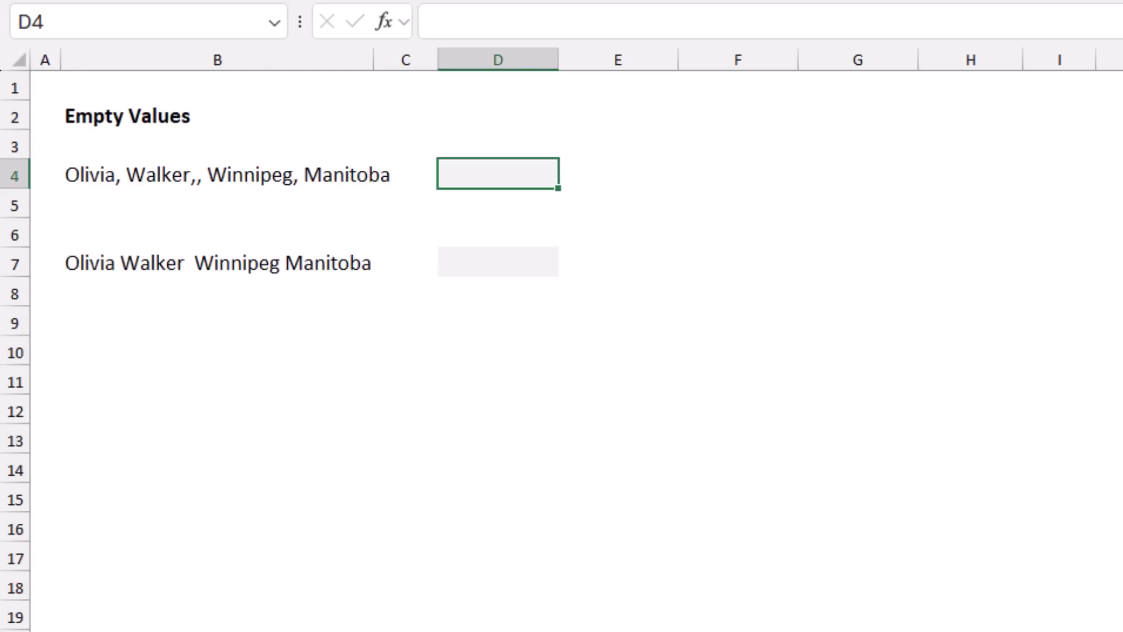
- On the Empty Values example, split the comma-separated text in B4 with =TEXTSPLIT(B4,",") in D4 and inspect F4
{"action": "type", "text": "=text"}
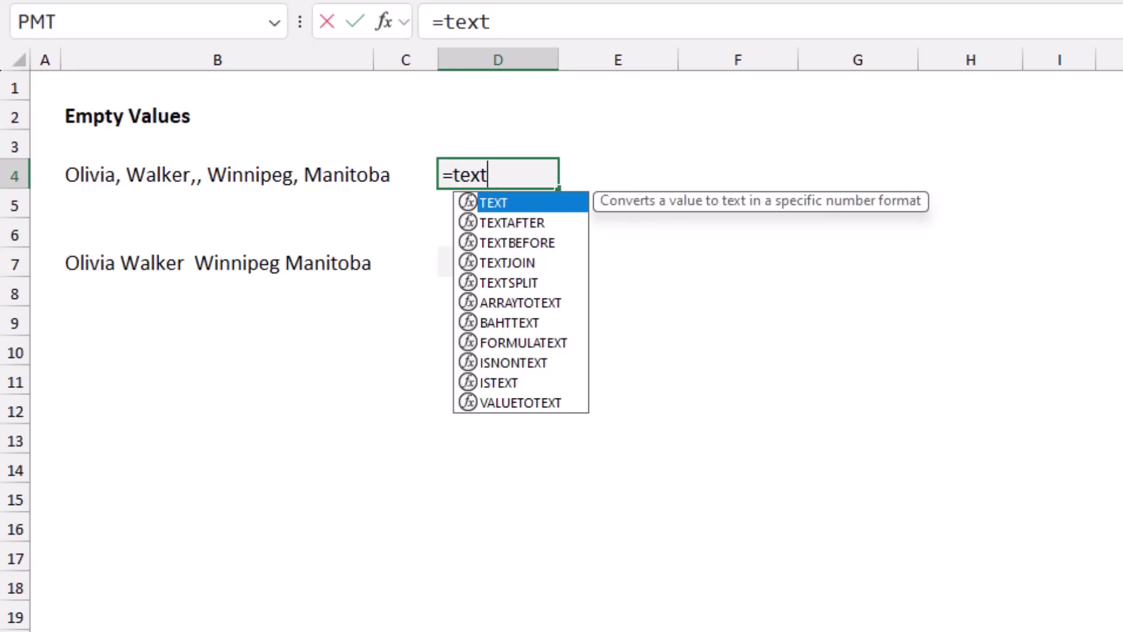
{"action": "type", "text": "sp"}
{"action": "key", "text": "Tab"}
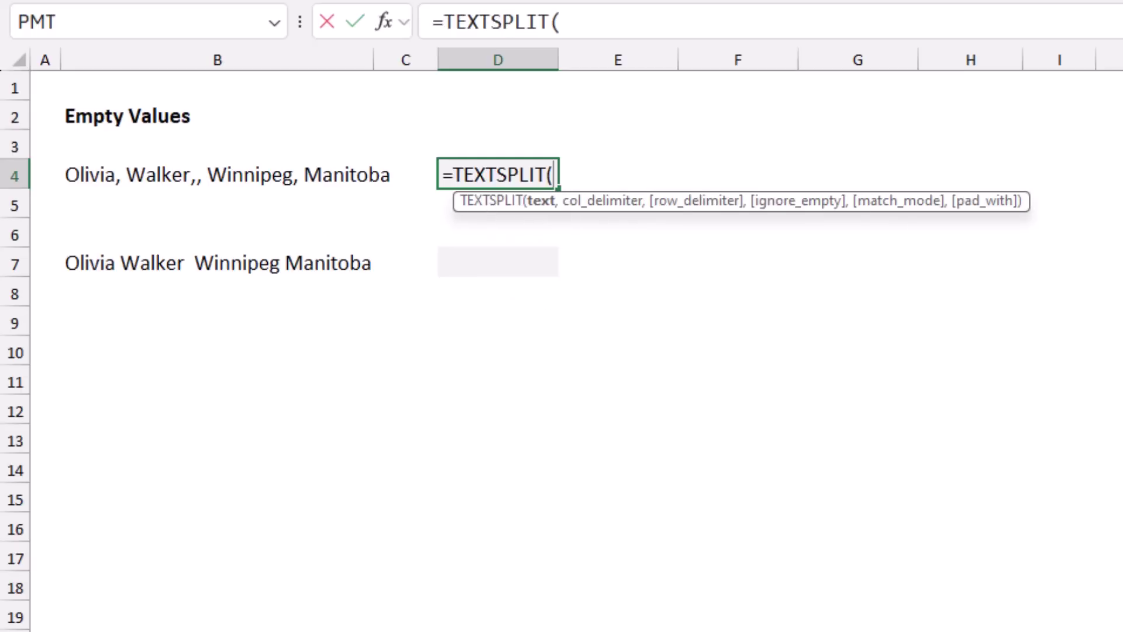
{"action": "left_click", "coordinate": [373, 175]}
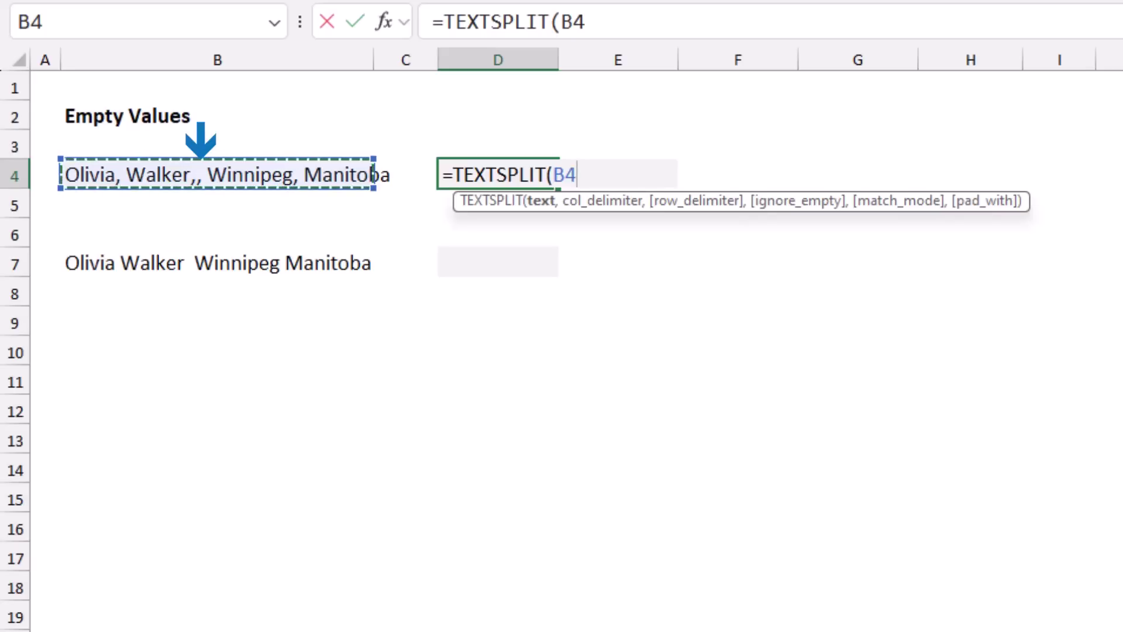
{"action": "key", "text": "F2"}
{"action": "type", "text": ","}
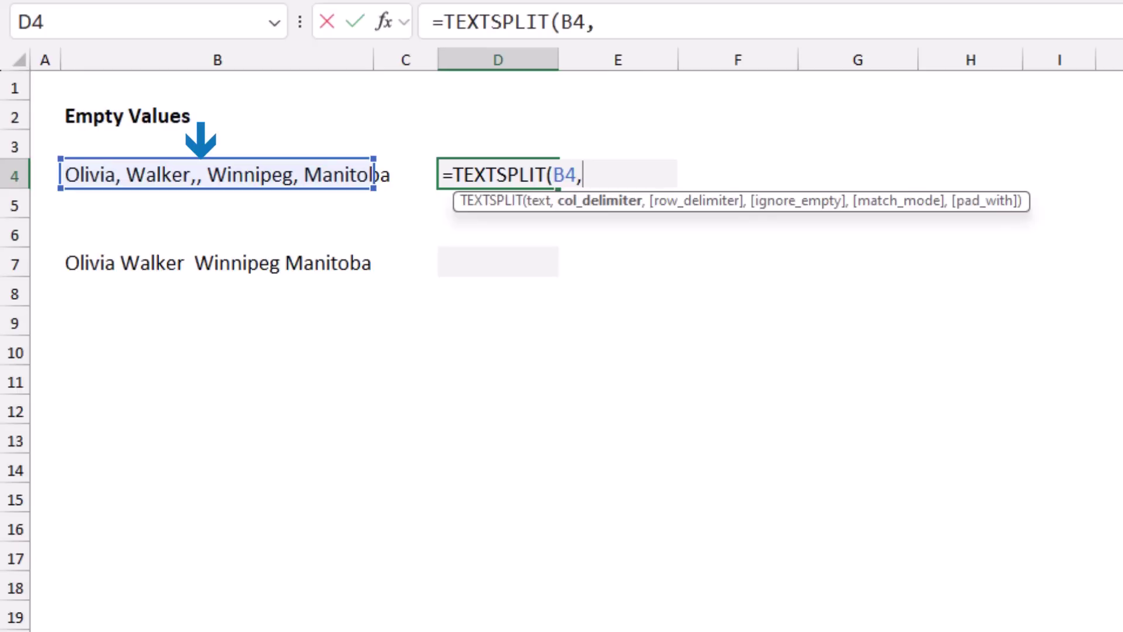
{"action": "type", "text": "\",\")"}
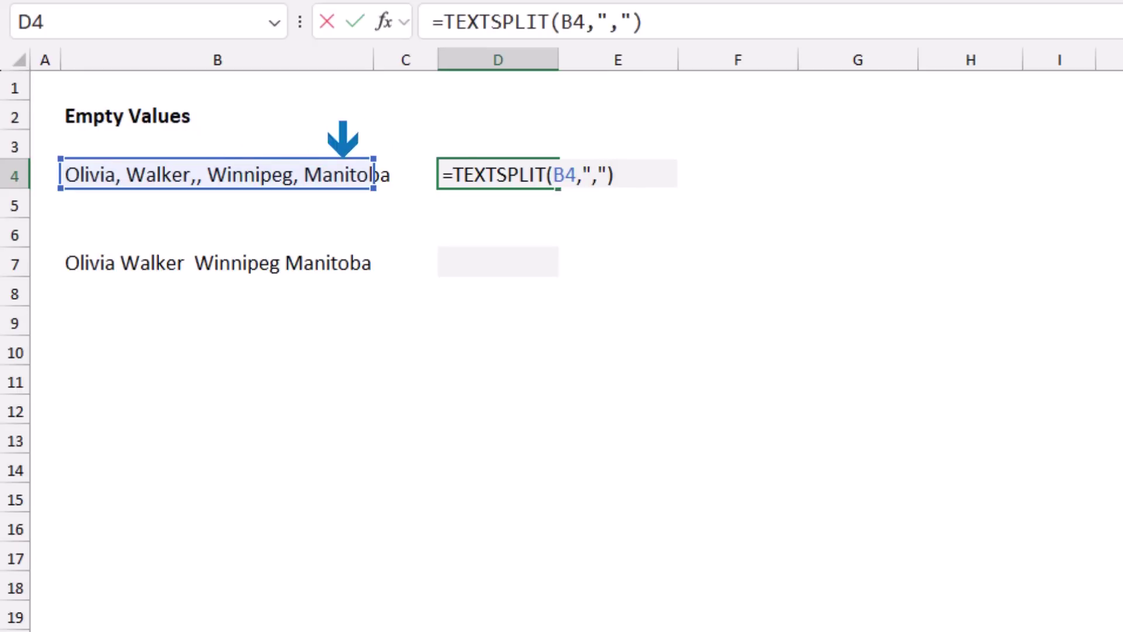
{"action": "key", "text": "Return"}
{"action": "left_click", "coordinate": [737, 174]}
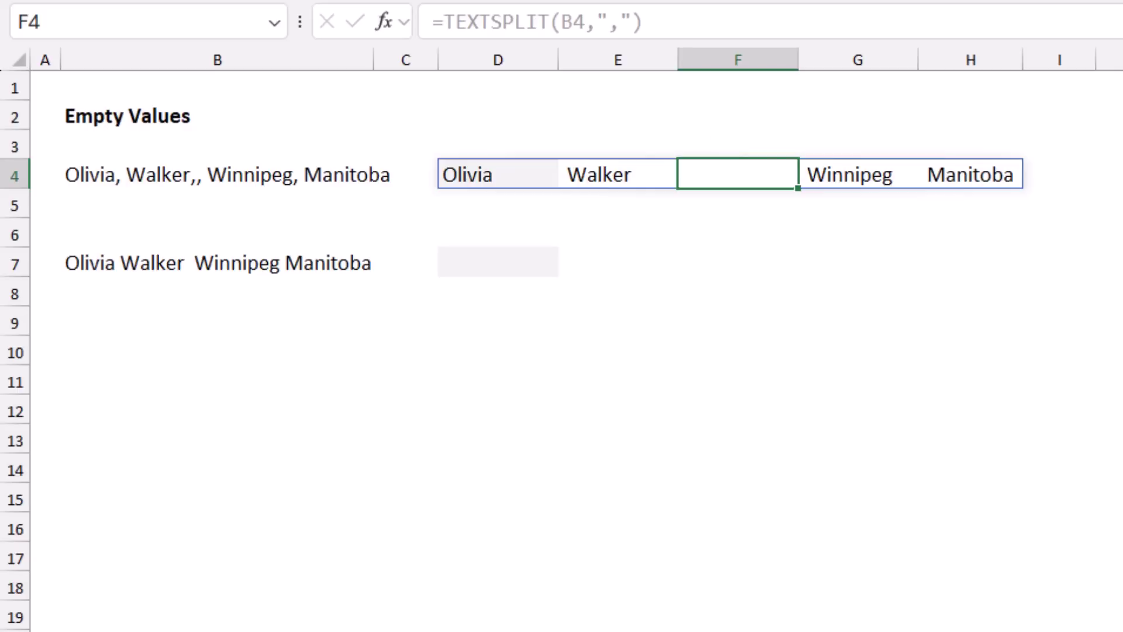
- Make the split in D4 ignore empty values by changing its formula to =TEXTSPLIT(B4,",",,TRUE)
{"action": "left_click", "coordinate": [633, 22]}
{"action": "key", "text": "BackSpace"}
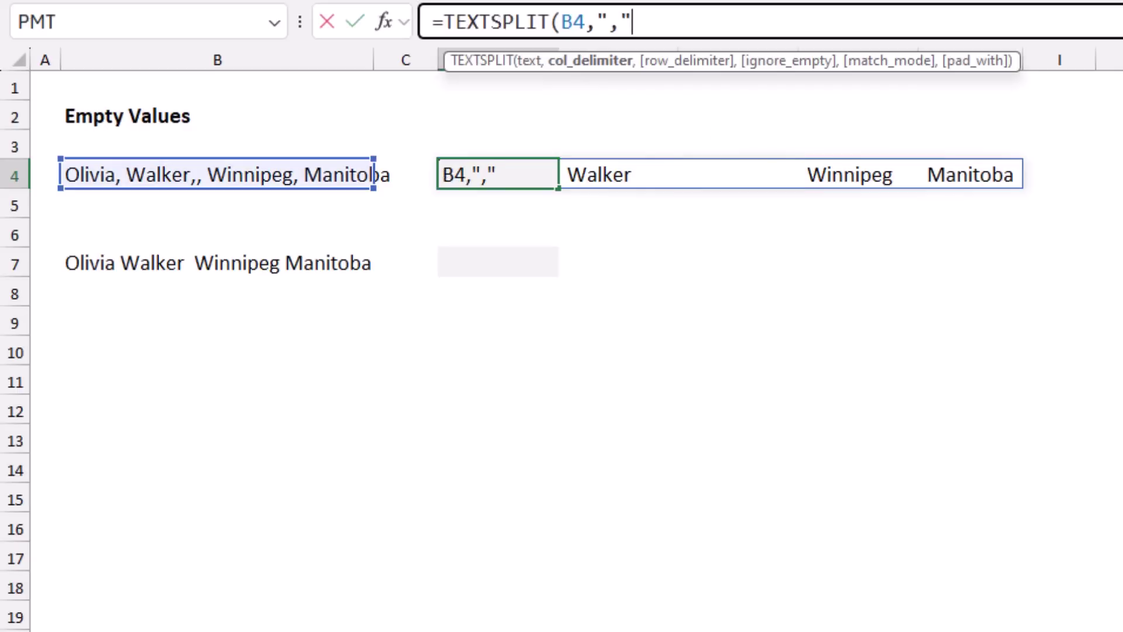
{"action": "type", "text": ","}
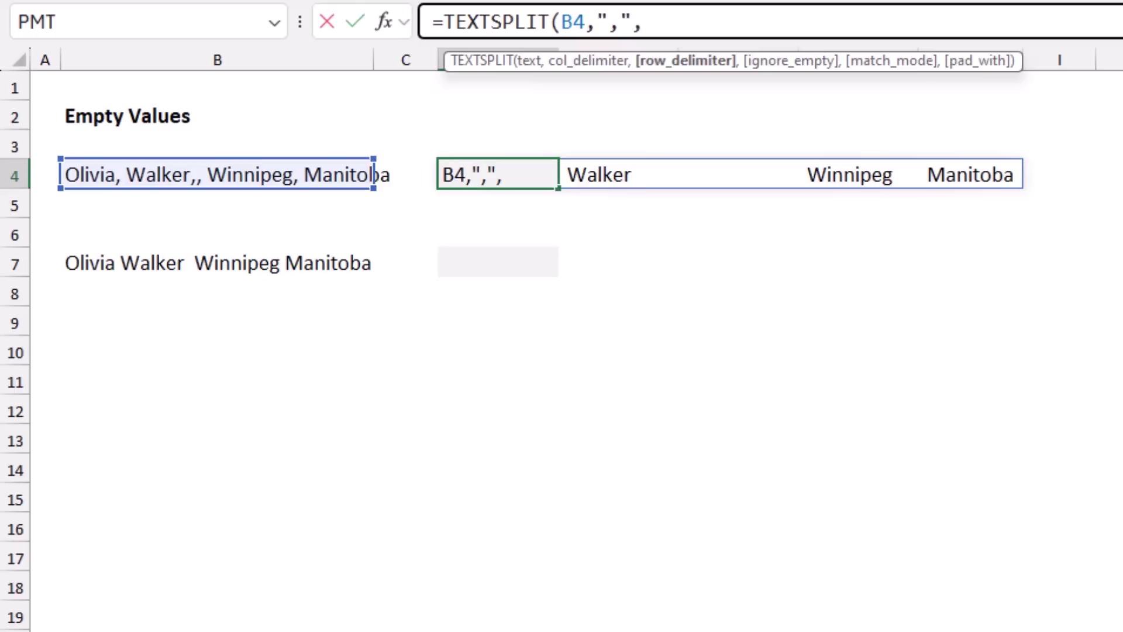
{"action": "type", "text": ","}
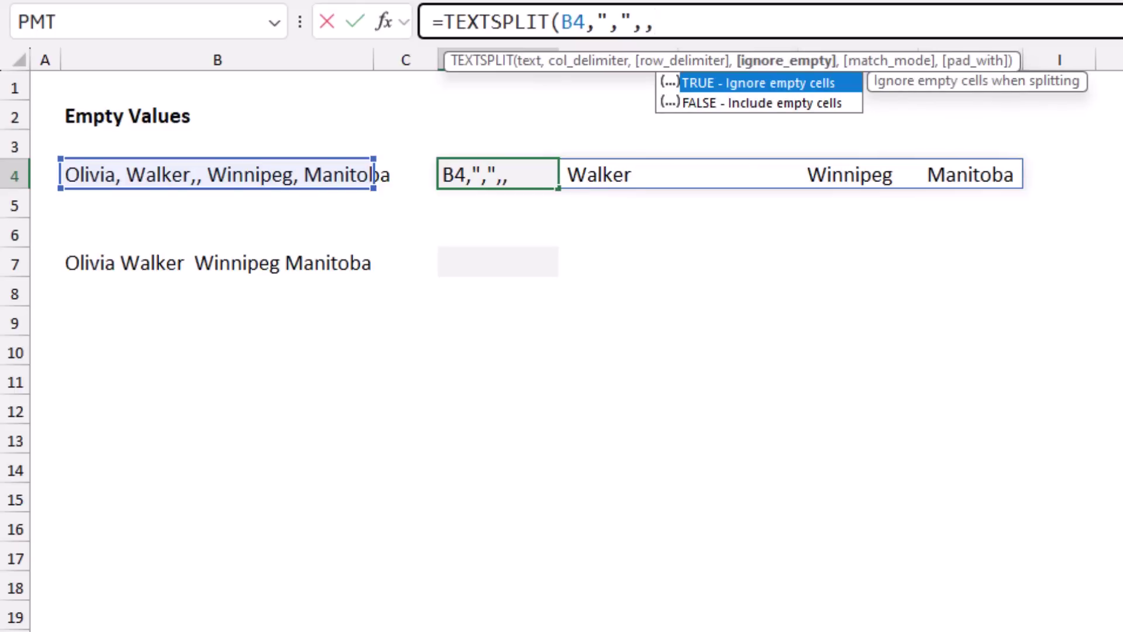
{"action": "key", "text": "Tab"}
{"action": "type", "text": ")"}
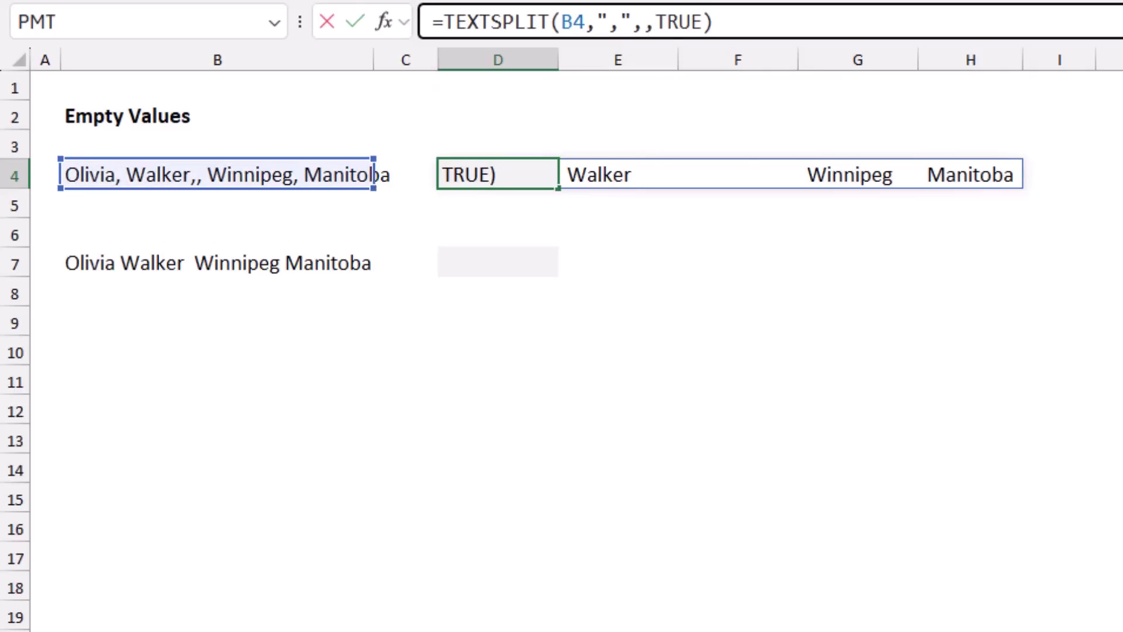
{"action": "key", "text": "Return"}
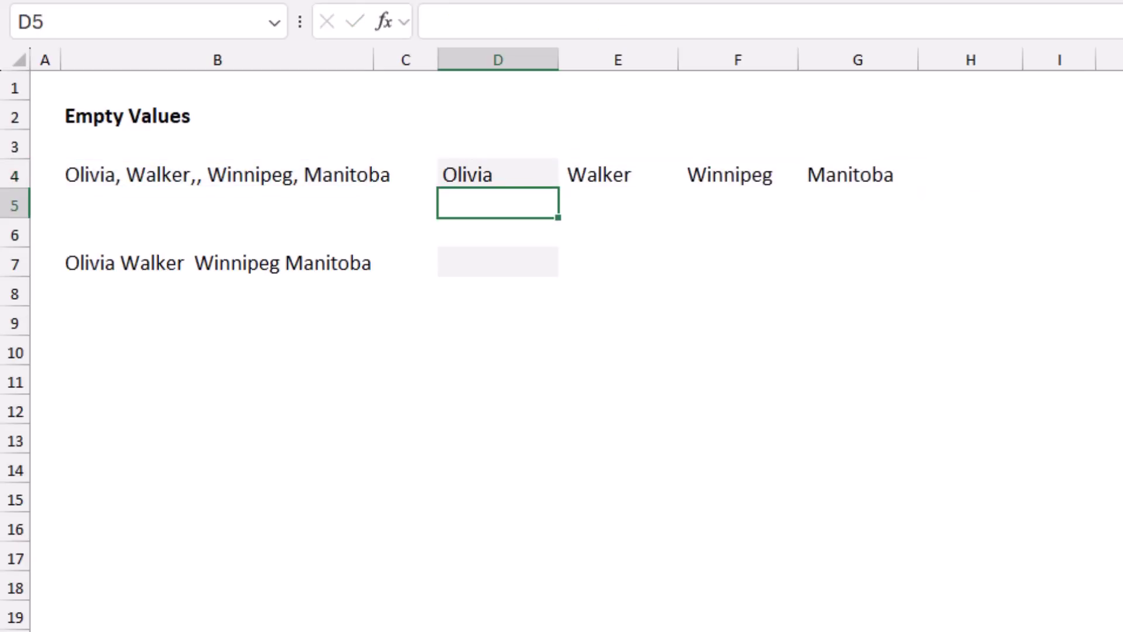
- Split the space-separated text in B7 into columns with =TEXTSPLIT(B7," ") in D7
{"action": "left_click", "coordinate": [498, 262]}
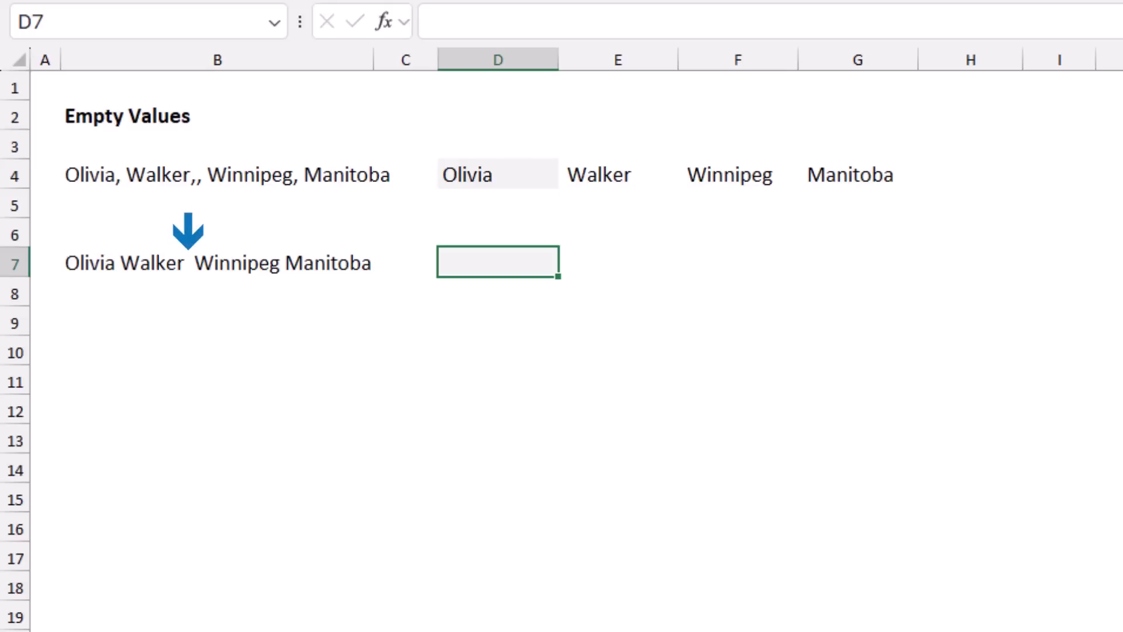
{"action": "type", "text": "="}
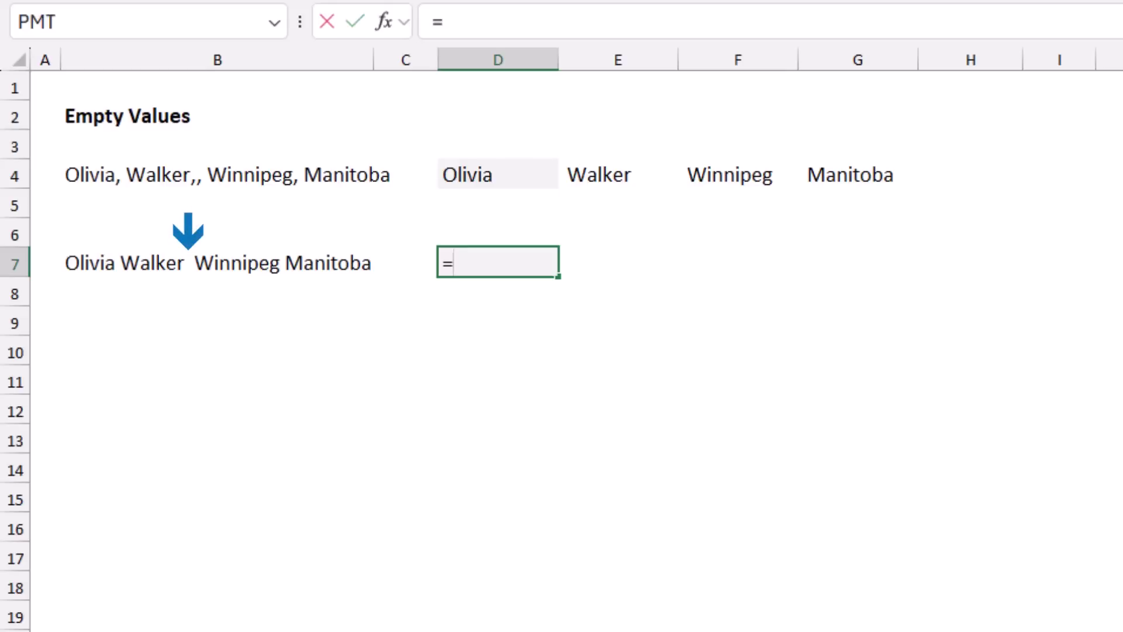
{"action": "type", "text": "texts"}
{"action": "key", "text": "Tab"}
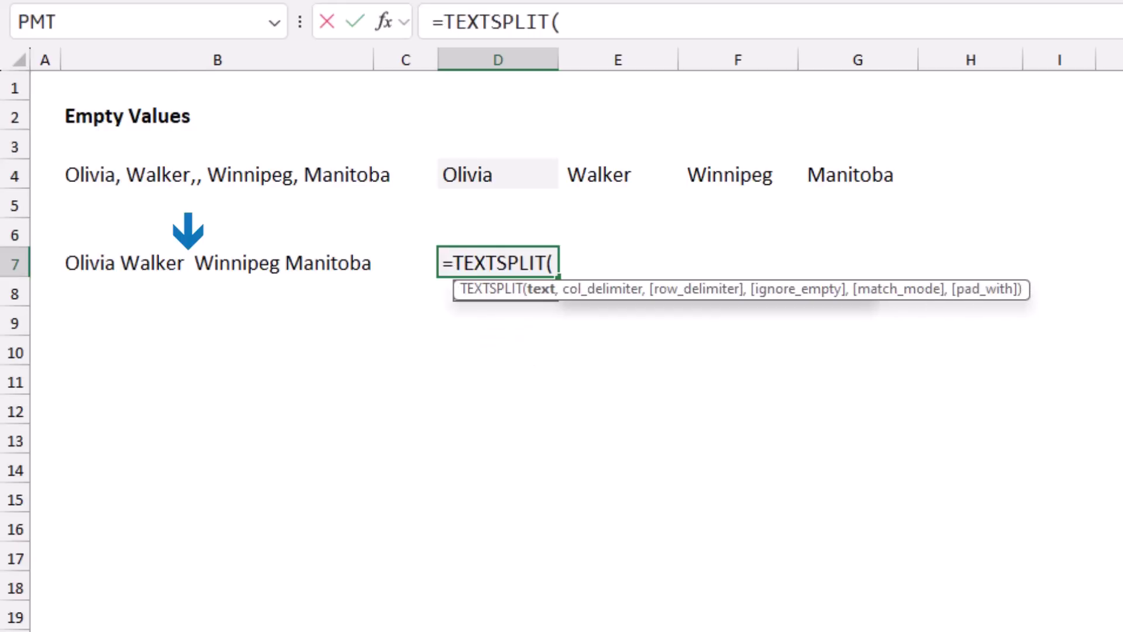
{"action": "left_click", "coordinate": [217, 263]}
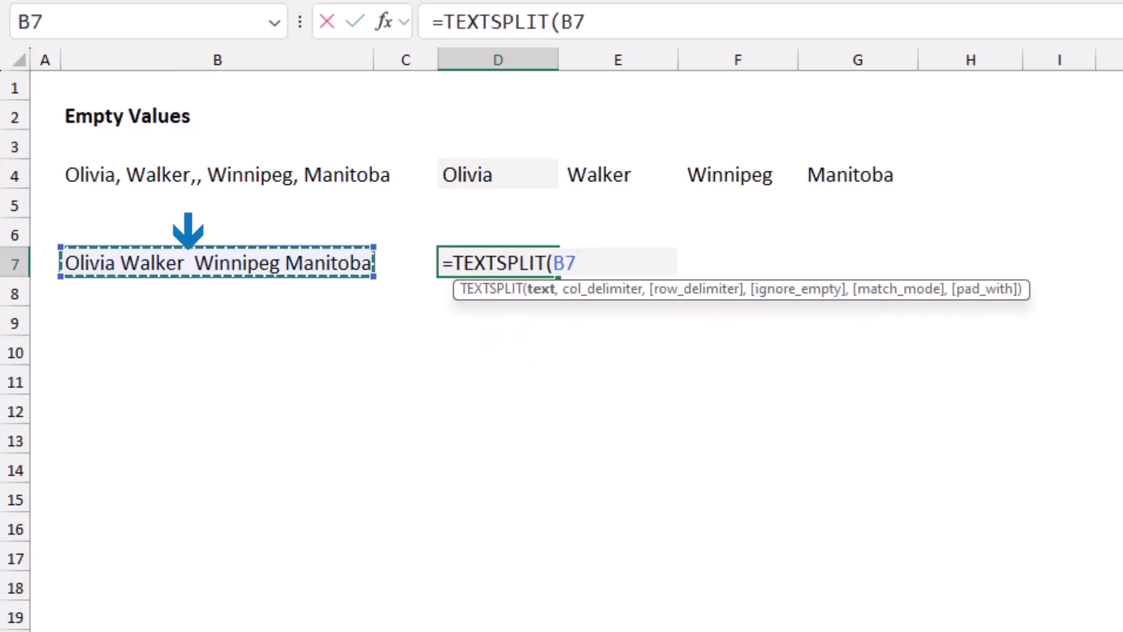
{"action": "type", "text": ","}
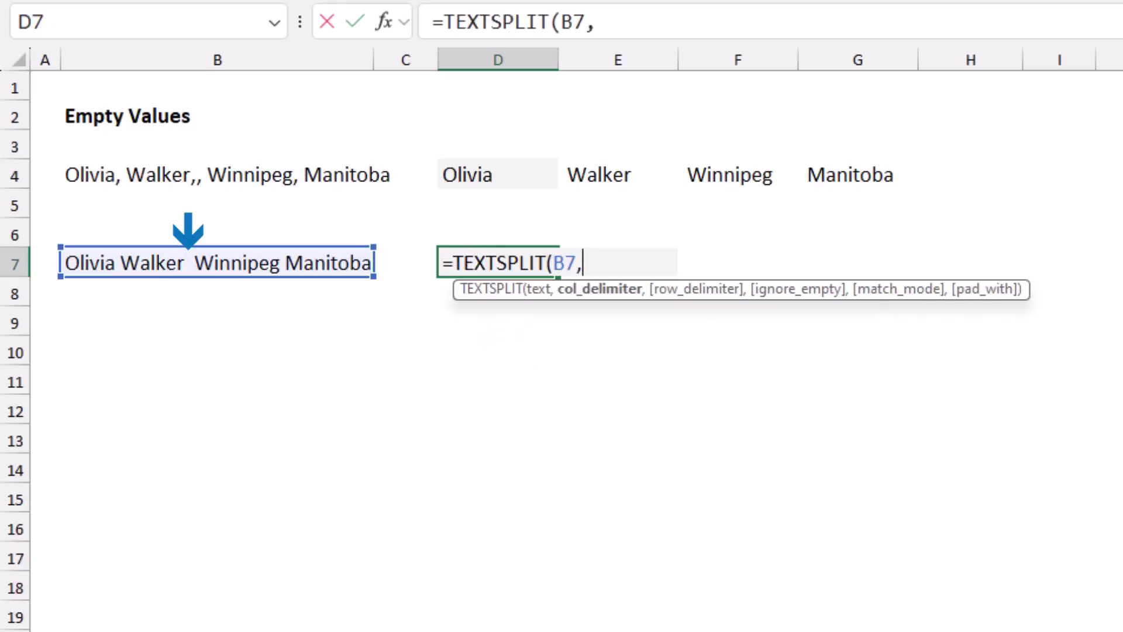
{"action": "type", "text": "\" \")"}
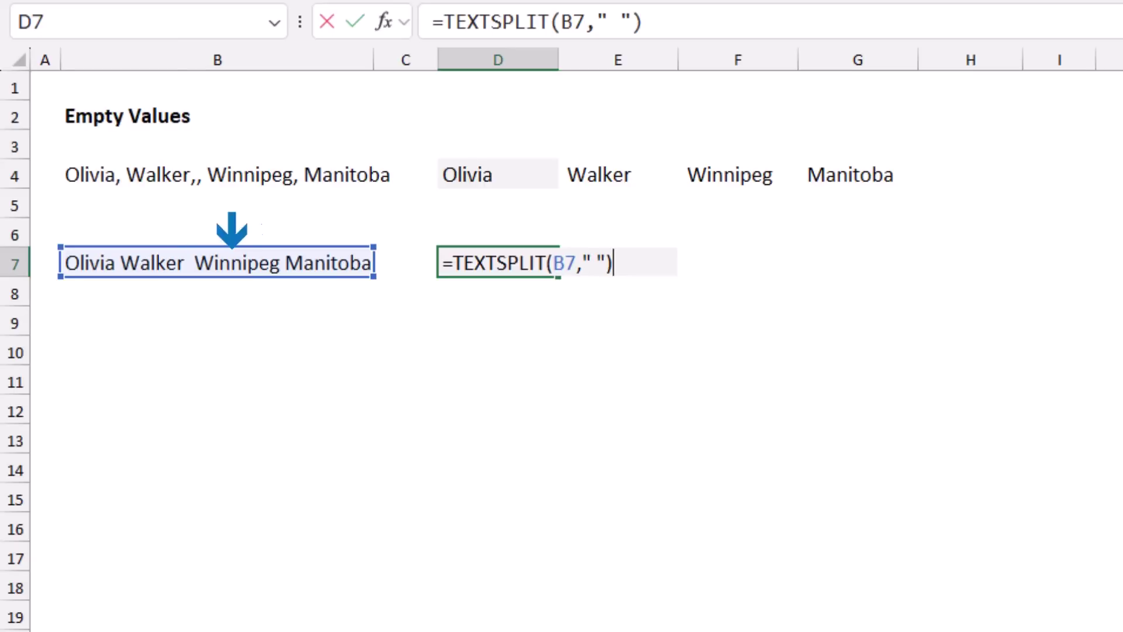
{"action": "key", "text": "ctrl+Return"}
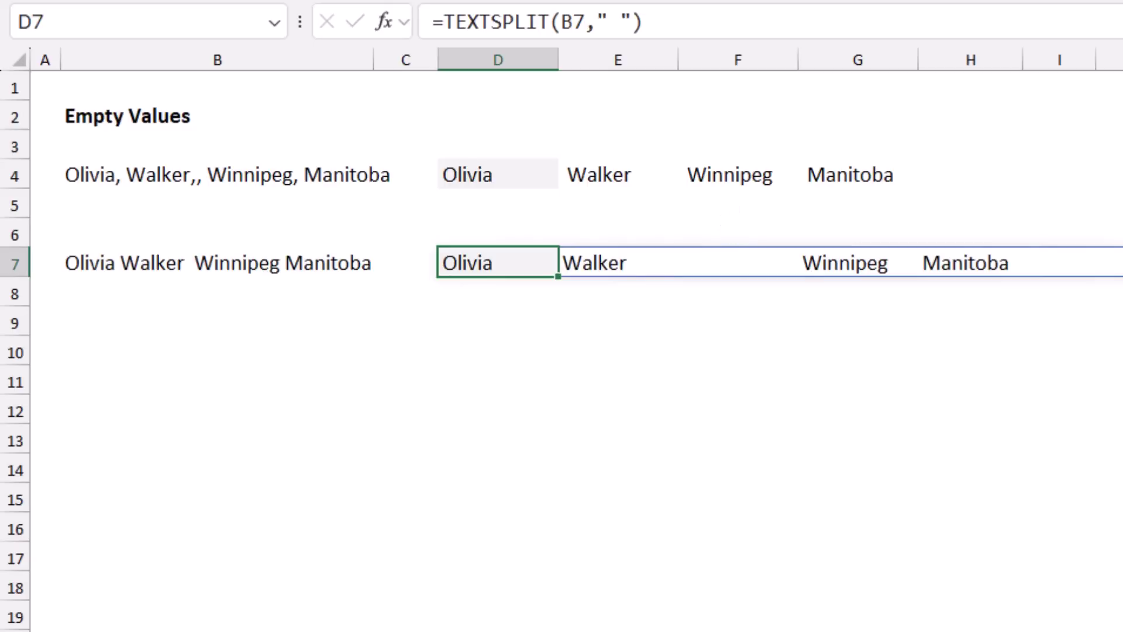
- Wrap the B7 reference in TRIM so that the formula in D7 reads =TEXTSPLIT(TRIM(B7)," ")
{"action": "key", "text": "F2"}
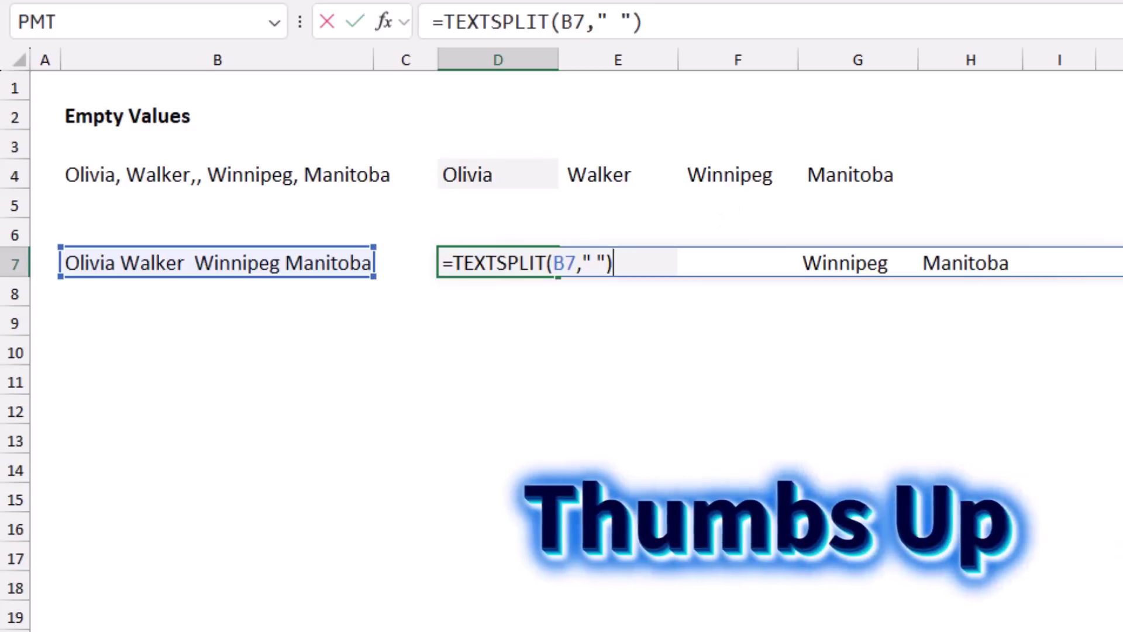
{"action": "left_click", "coordinate": [553, 262]}
{"action": "type", "text": "Trim"}
{"action": "key", "text": "BackSpace"}
{"action": "key", "text": "BackSpace"}
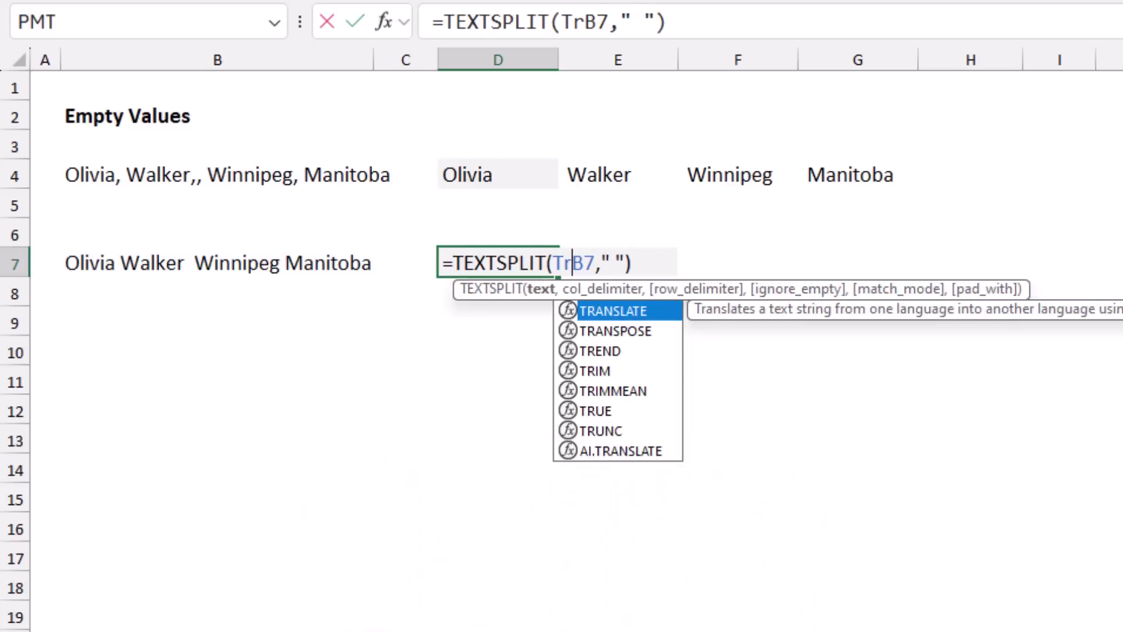
{"action": "type", "text": "i"}
{"action": "key", "text": "Tab"}
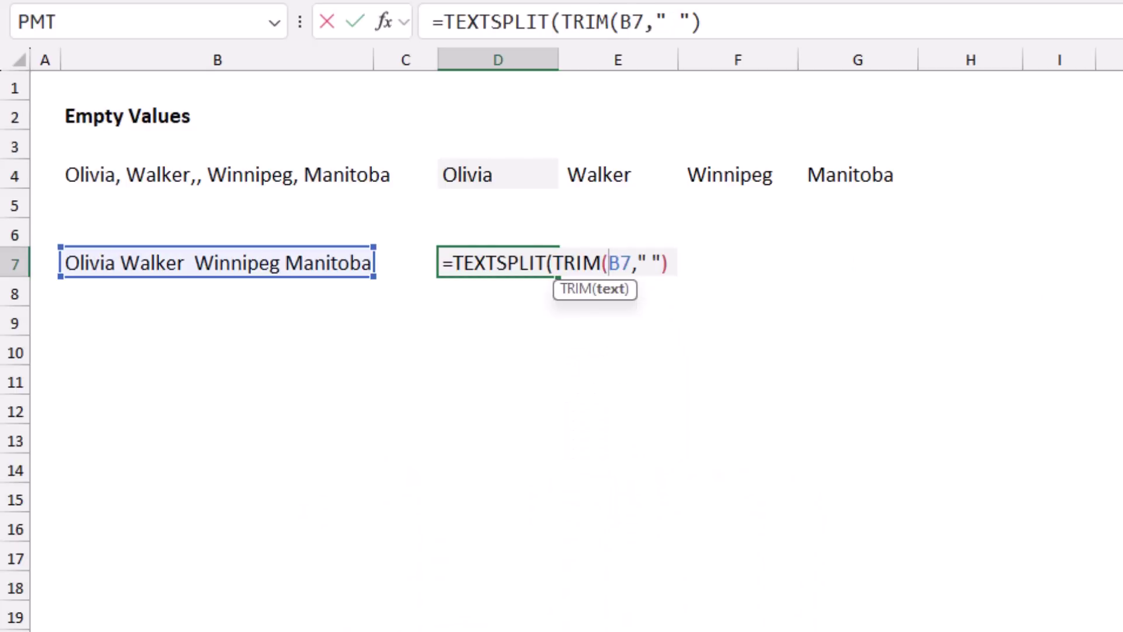
{"action": "left_click", "coordinate": [631, 263]}
{"action": "type", "text": ")"}
{"action": "key", "text": "Return"}
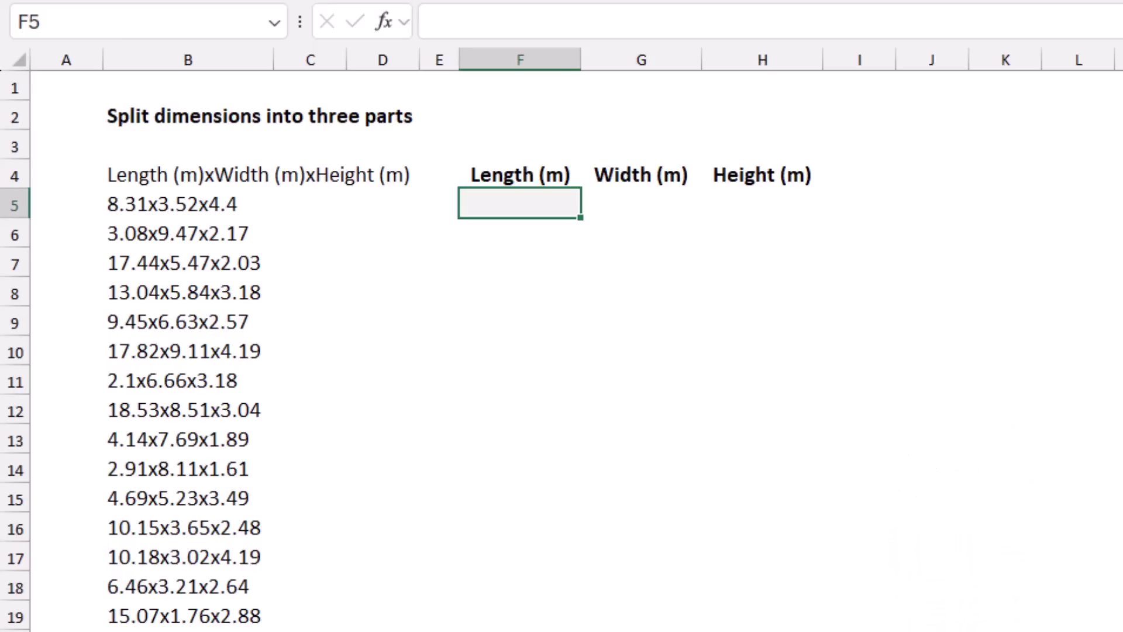
- On the dimensions example, split B5 into length, width and height with =TEXTSPLIT(B5,"x") in F5
{"action": "type", "text": "=textsp"}
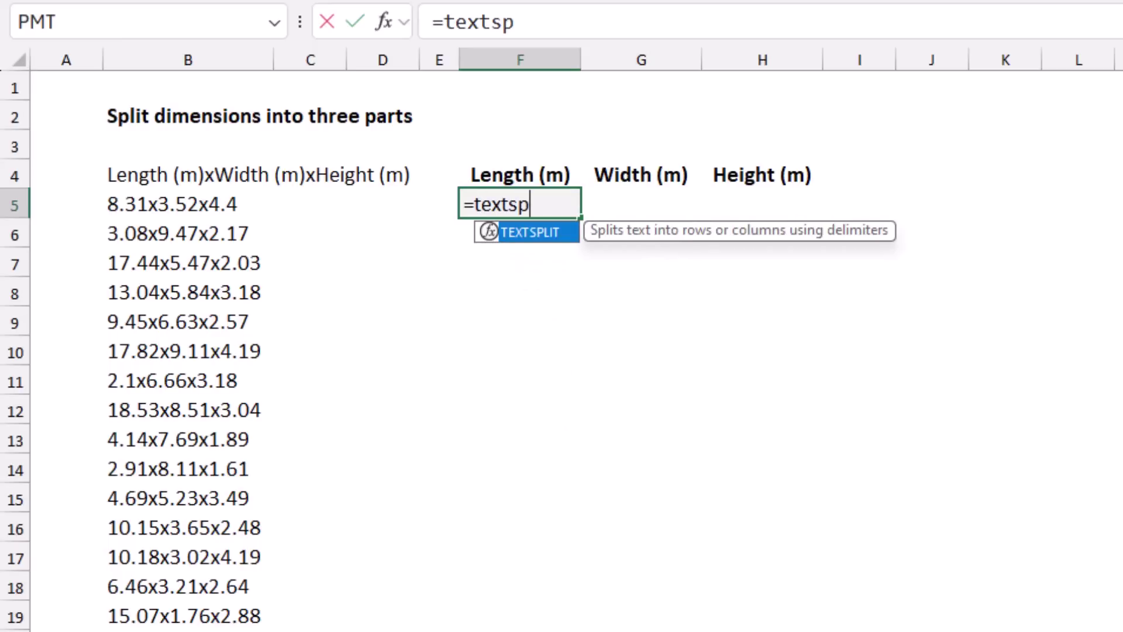
{"action": "key", "text": "Tab"}
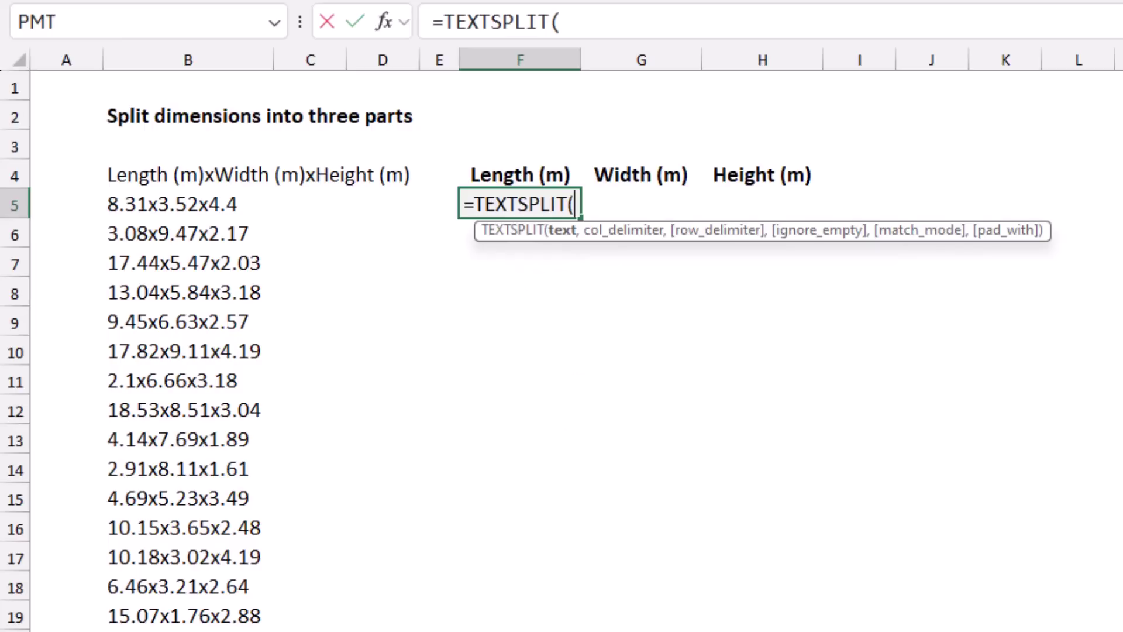
{"action": "left_click", "coordinate": [187, 203]}
{"action": "type", "text": ","}
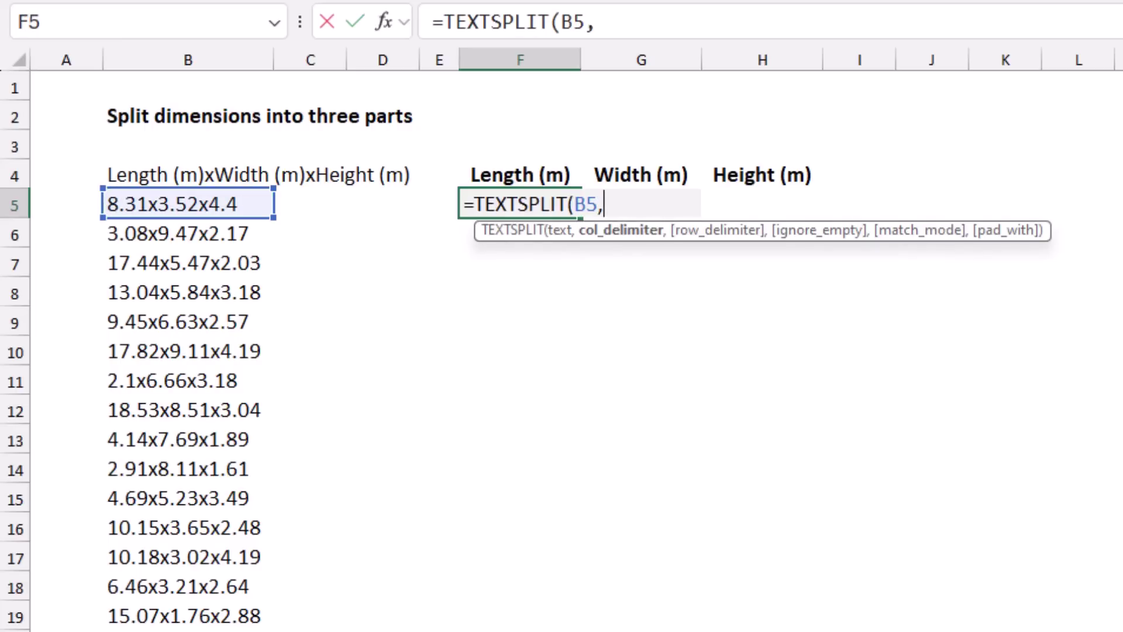
{"action": "type", "text": "\"x\")"}
{"action": "key", "text": "ctrl+Return"}
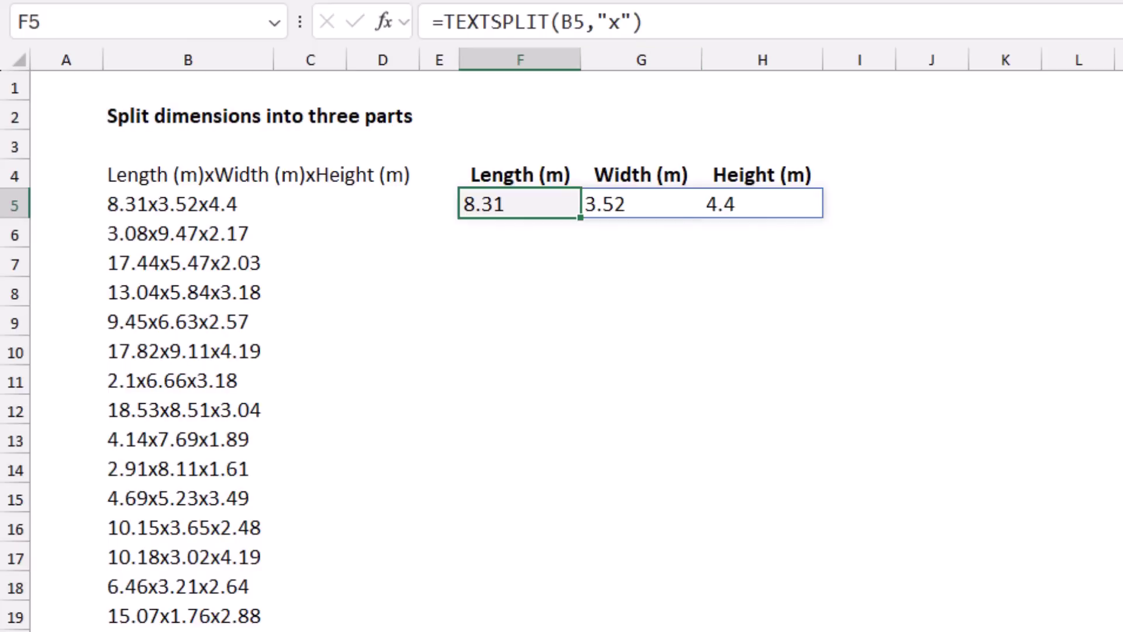
- Convert the split dimensions to numbers by adding +0 to the formula in F5, and fill it down the Length column
{"action": "left_click", "coordinate": [644, 22]}
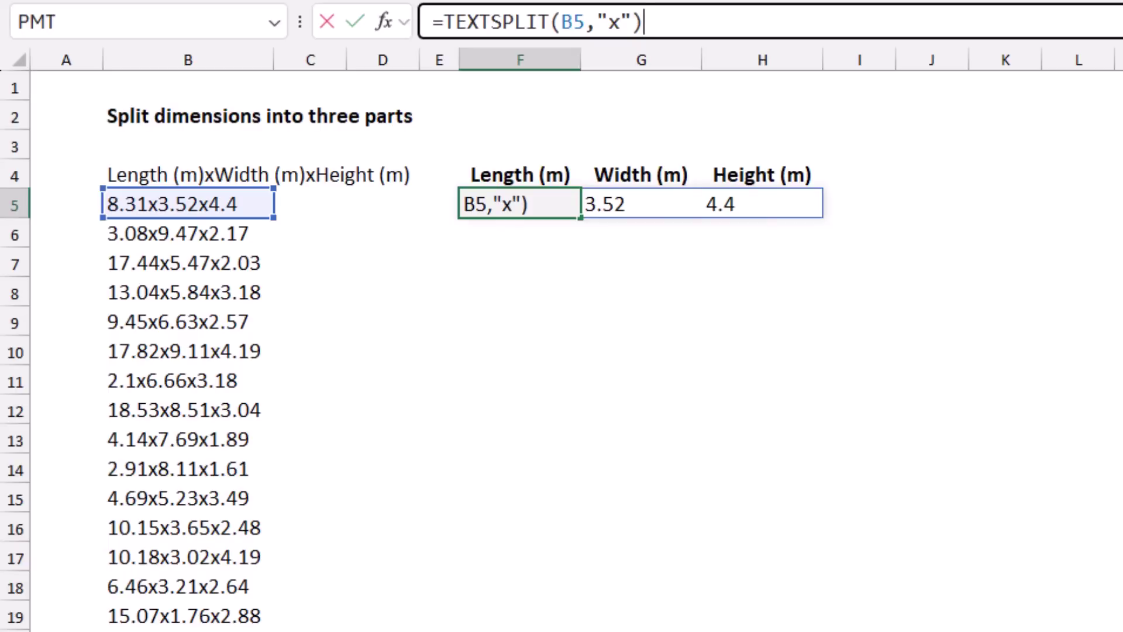
{"action": "type", "text": "+0"}
{"action": "key", "text": "ctrl+Return"}
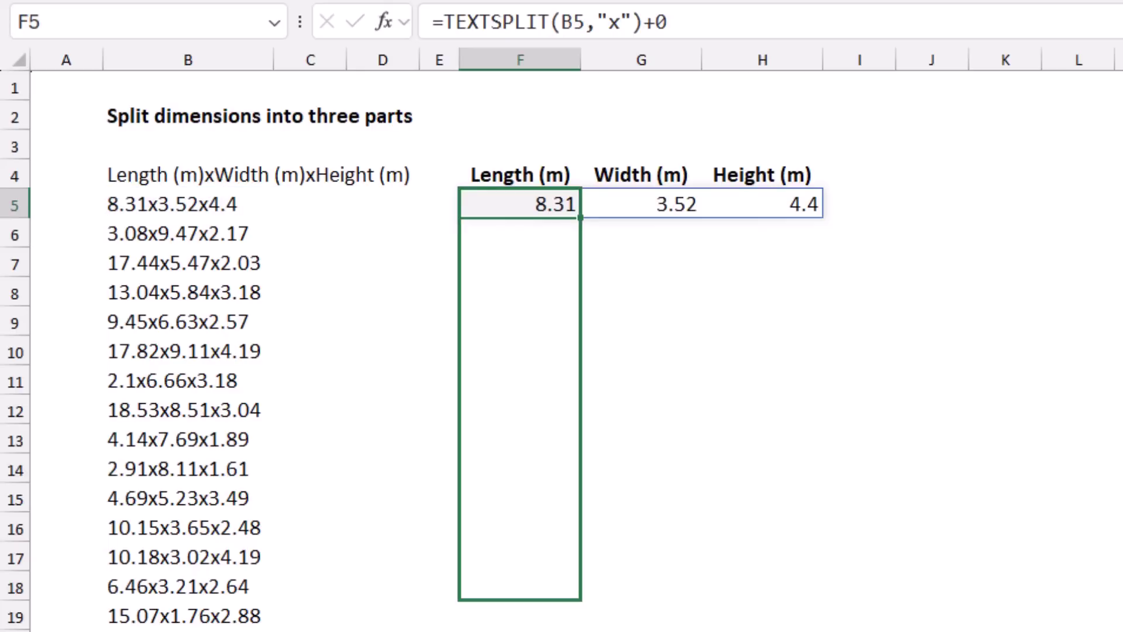
{"action": "key", "text": "ctrl+d"}
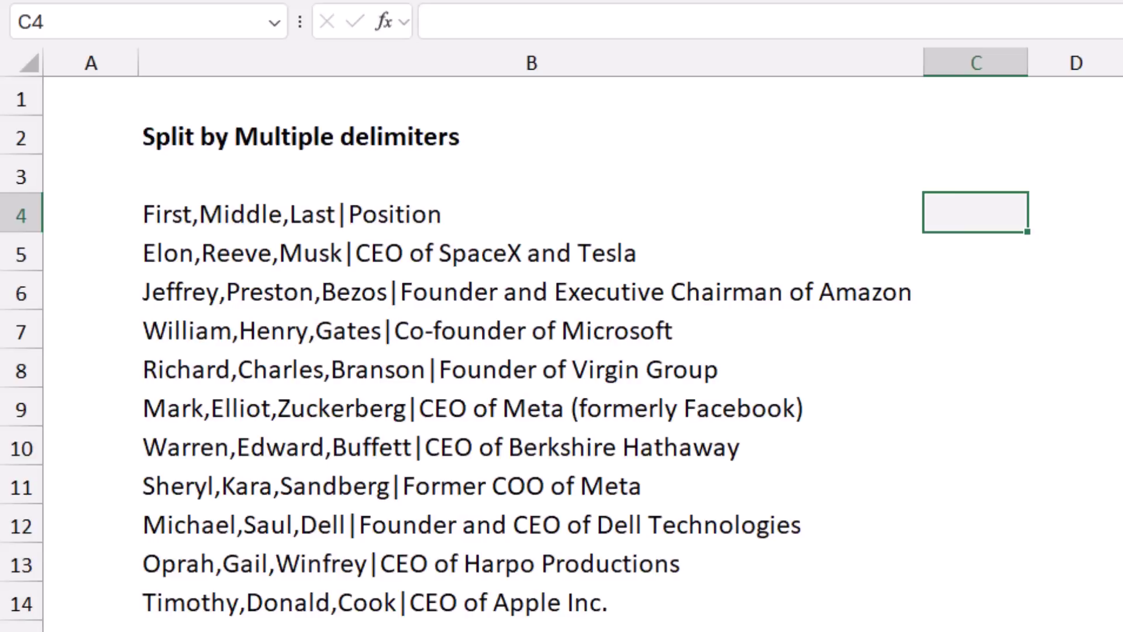
- On the multiple delimiters example, enter =TEXTSPLIT(B4,{",","|"}) in C4 and fill it down to C14
{"action": "type", "text": "="}
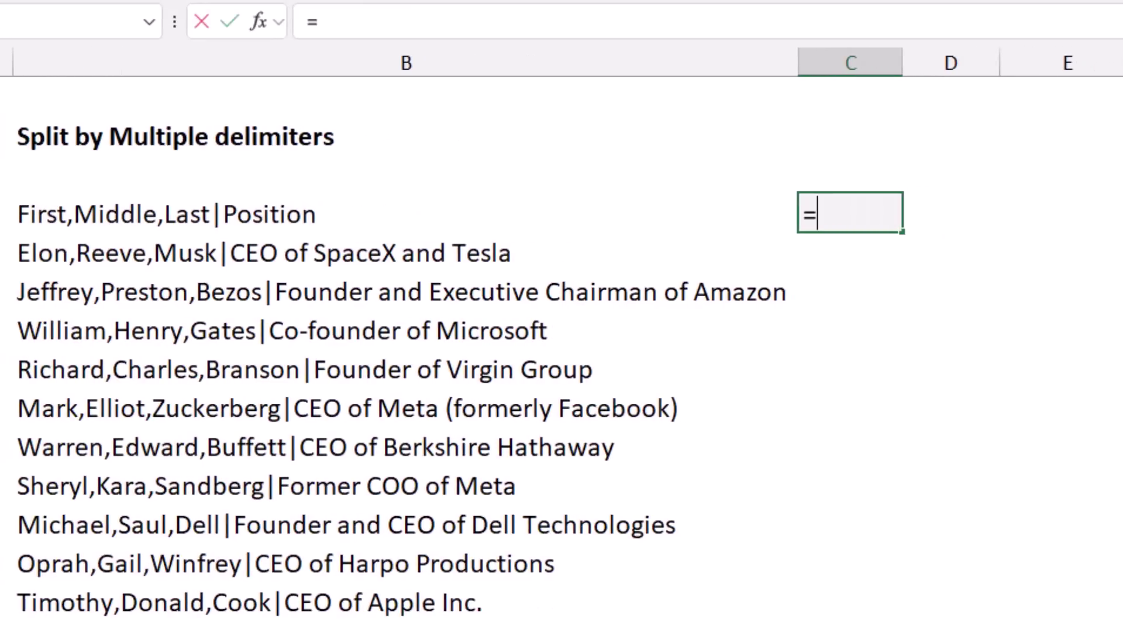
{"action": "type", "text": "TEXTSPLIT("}
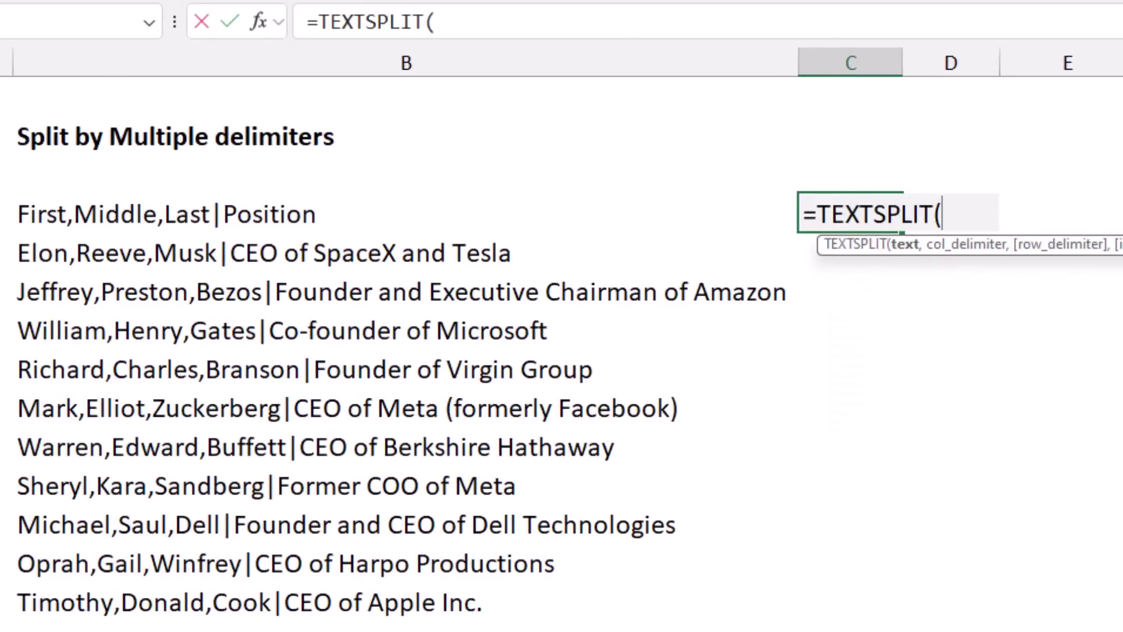
{"action": "left_click", "coordinate": [404, 214]}
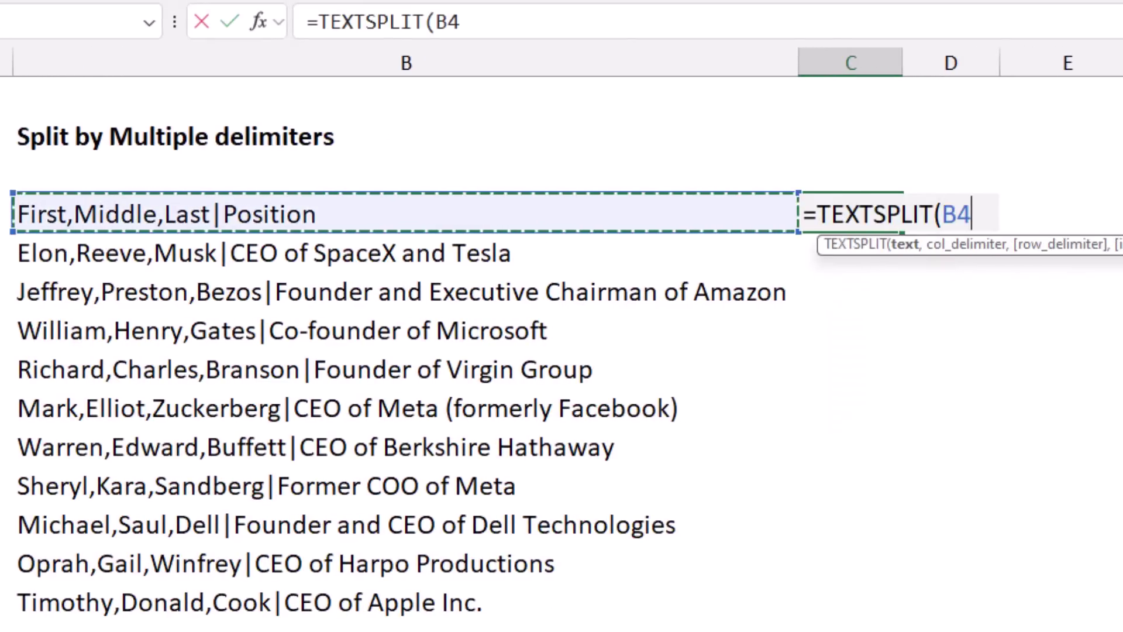
{"action": "type", "text": ","}
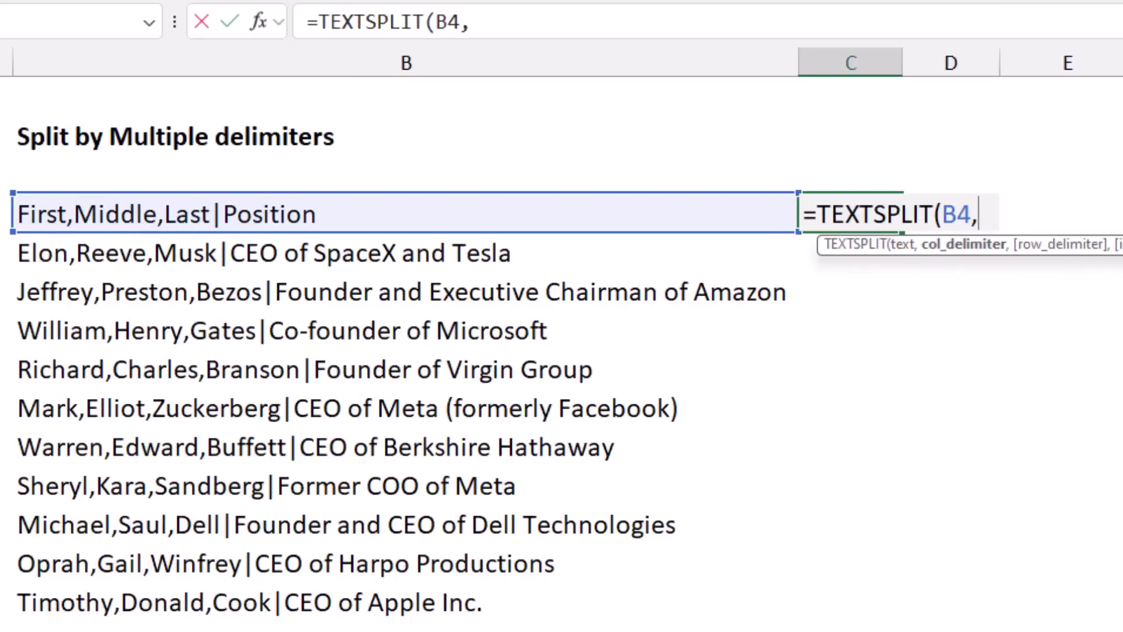
{"action": "type", "text": "{\""}
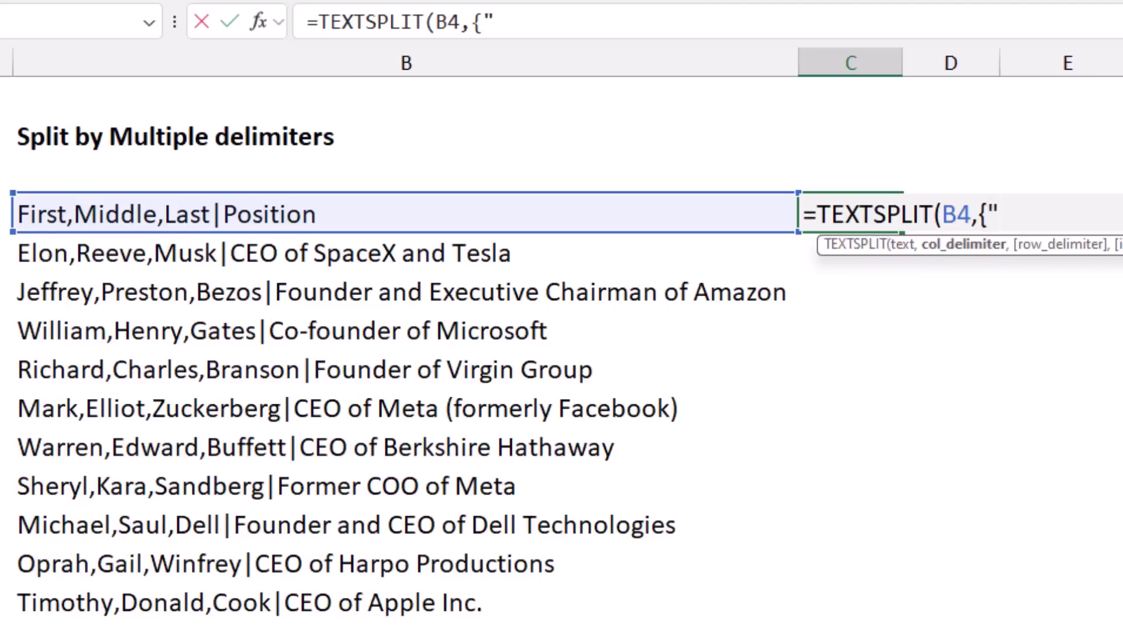
{"action": "type", "text": ",\",\"|\""}
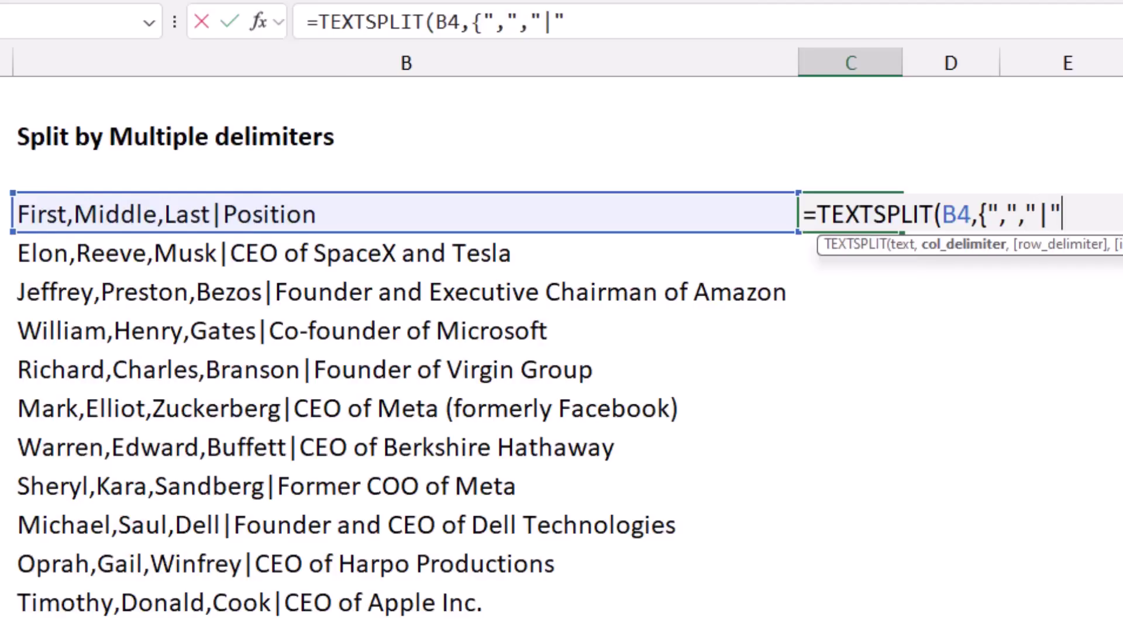
{"action": "type", "text": "})"}
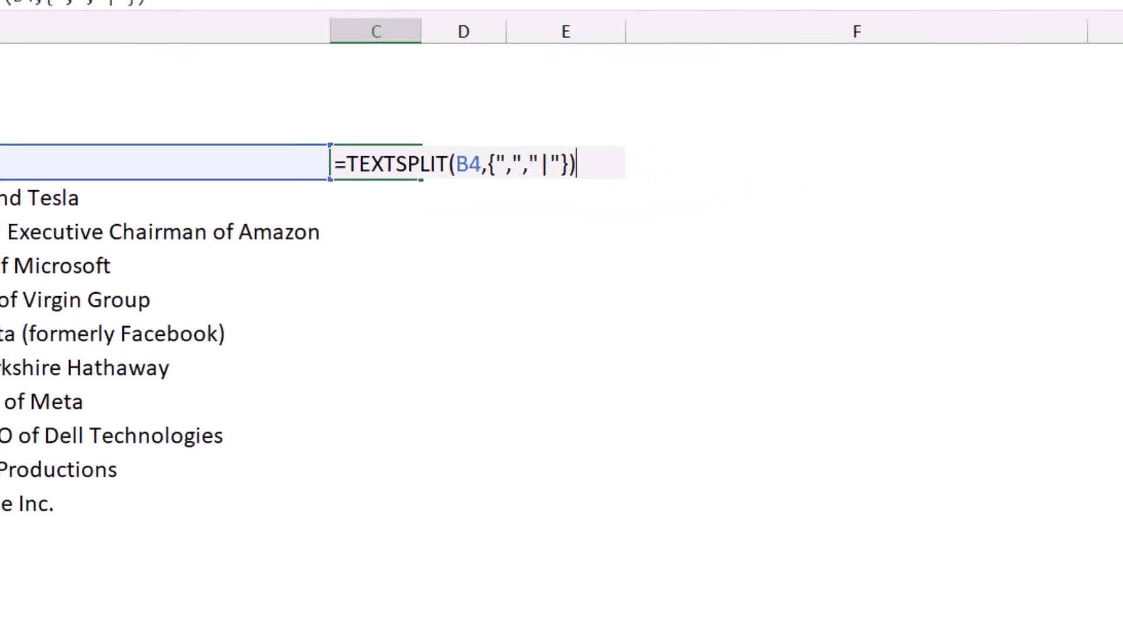
{"action": "key", "text": "ctrl+Return"}
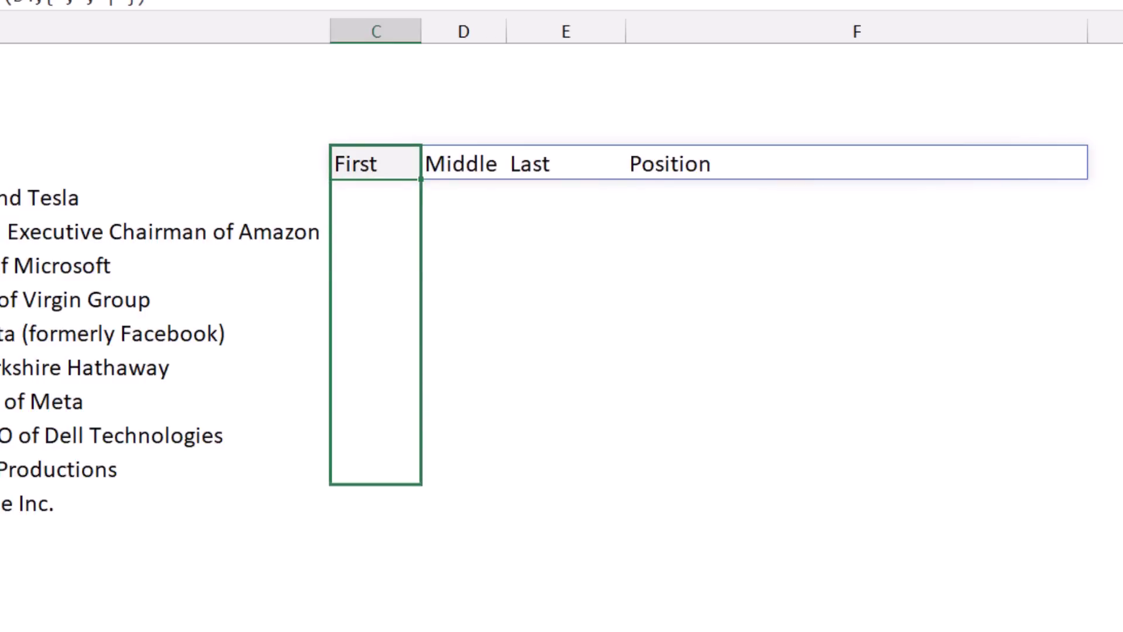
{"action": "key", "text": "ctrl+d"}
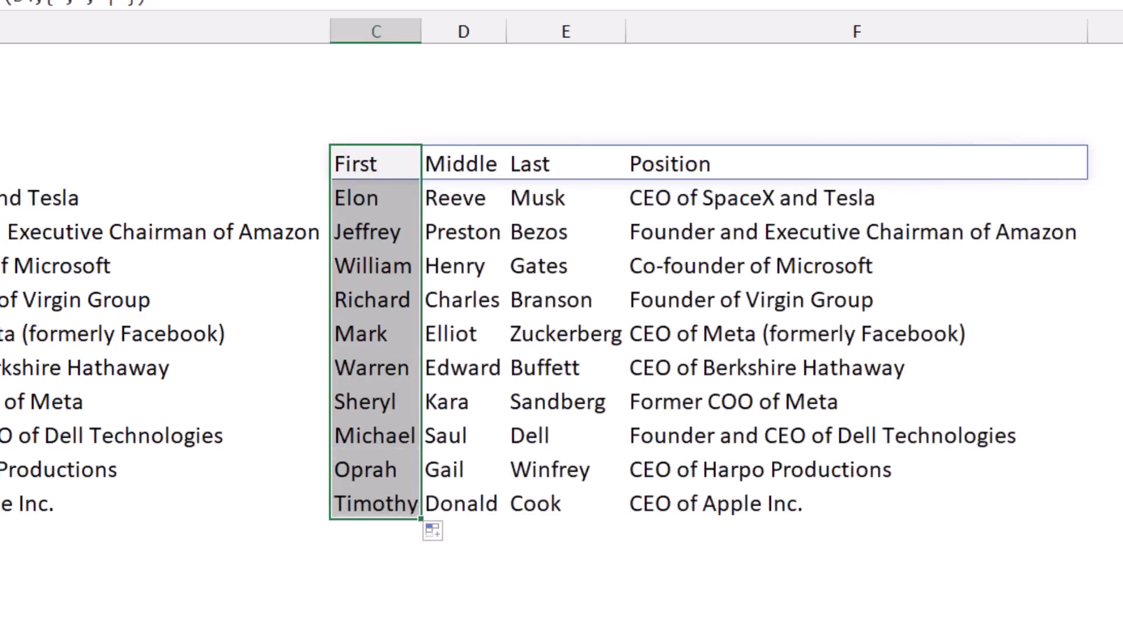
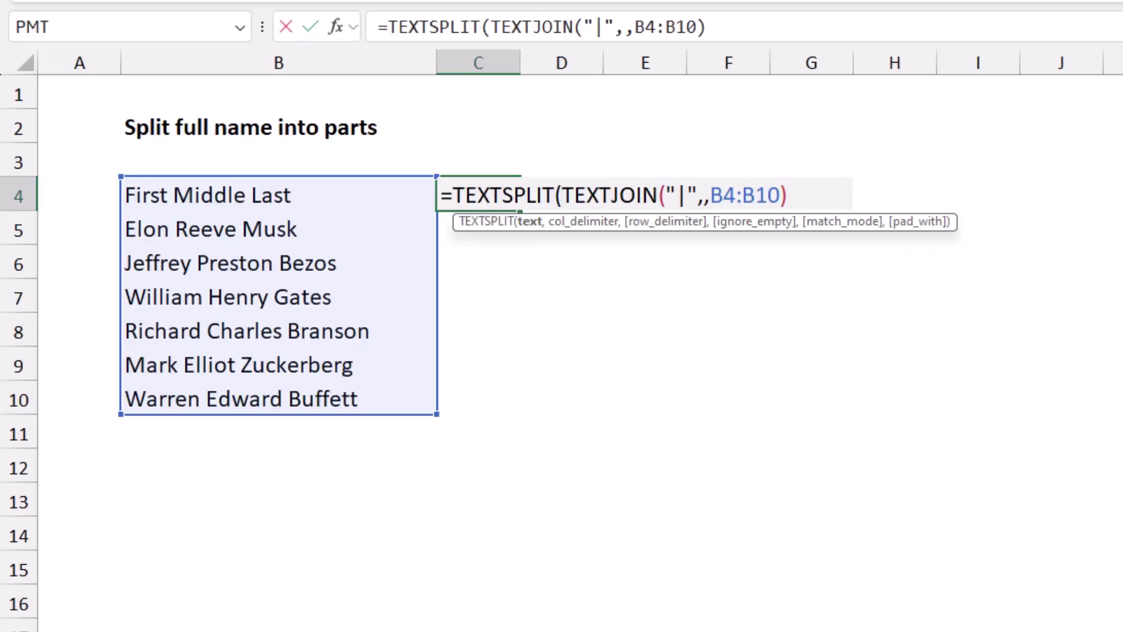
- Complete the formula in C4 as =TEXTSPLIT(TEXTJOIN("|",,B4:B10)," ","|") to split all full names into parts
{"action": "left_click", "coordinate": [788, 195]}
{"action": "type", "text": ","}
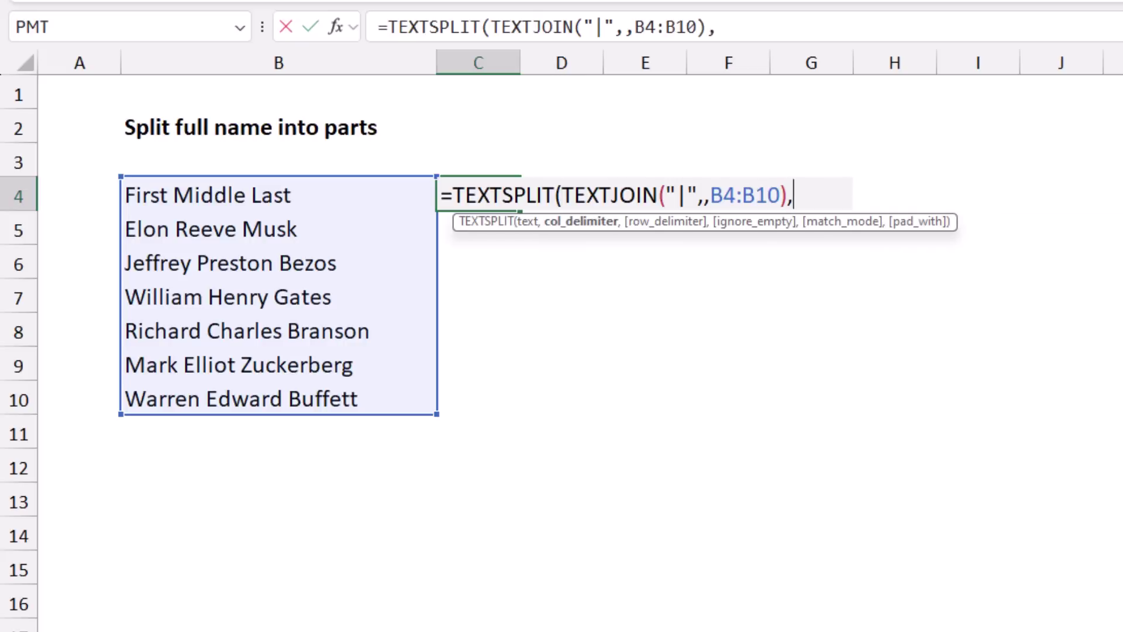
{"action": "type", "text": "\" \","}
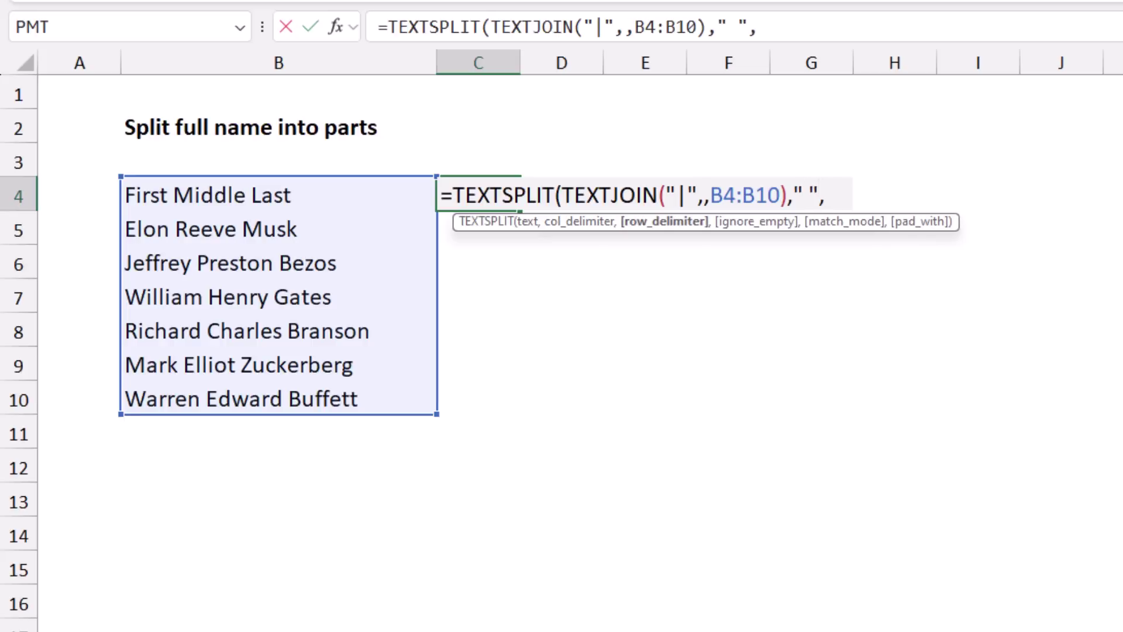
{"action": "type", "text": "\"|\")"}
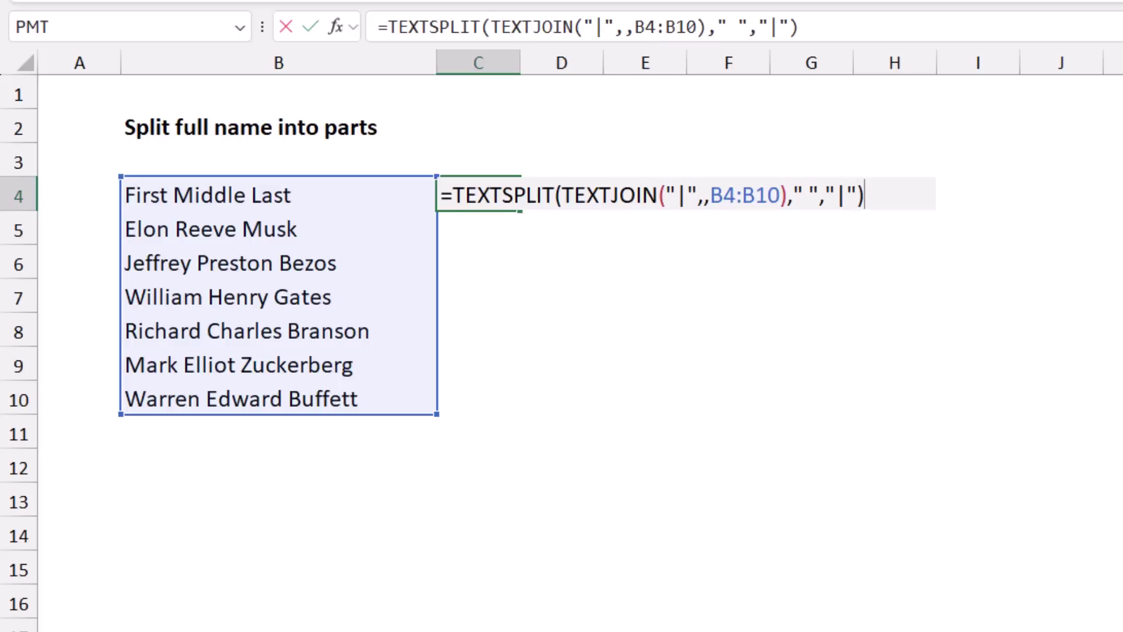
{"action": "key", "text": "Return"}
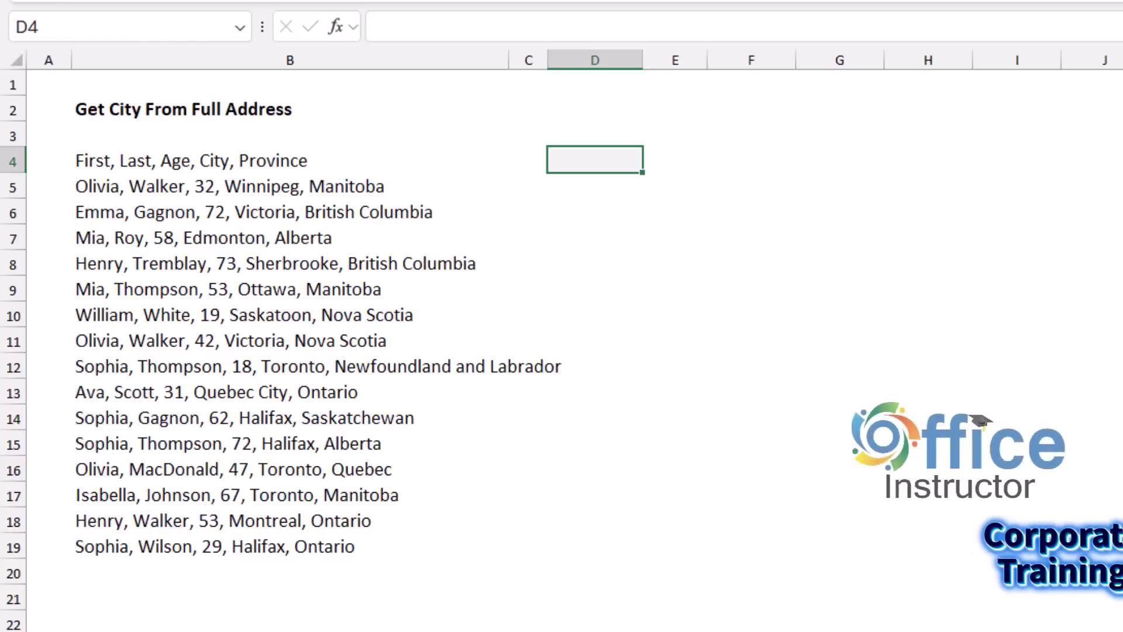
- On the Get City From Full Address example, split B4 at commas with =TEXTSPLIT(B4,",") in D4
{"action": "type", "text": "=textsplit"}
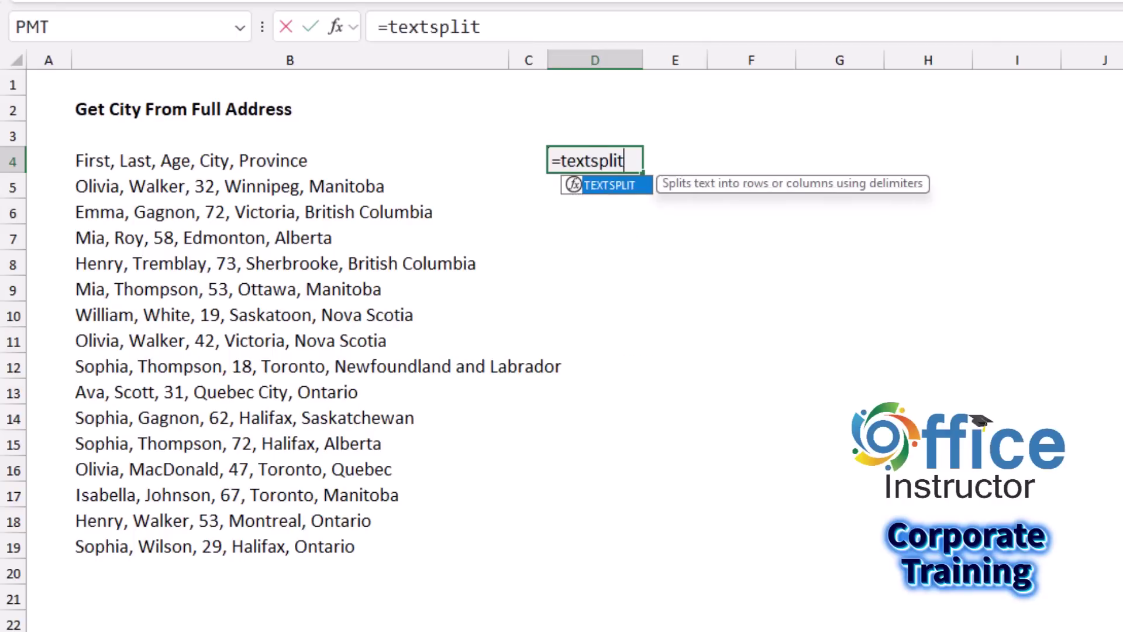
{"action": "key", "text": "Tab"}
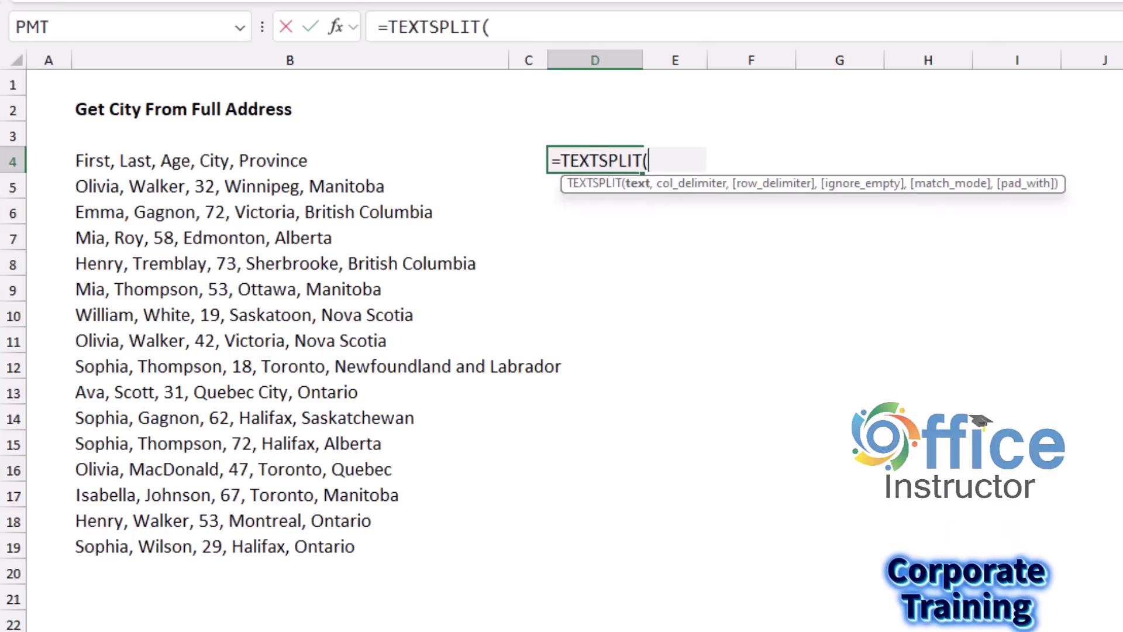
{"action": "left_click", "coordinate": [289, 161]}
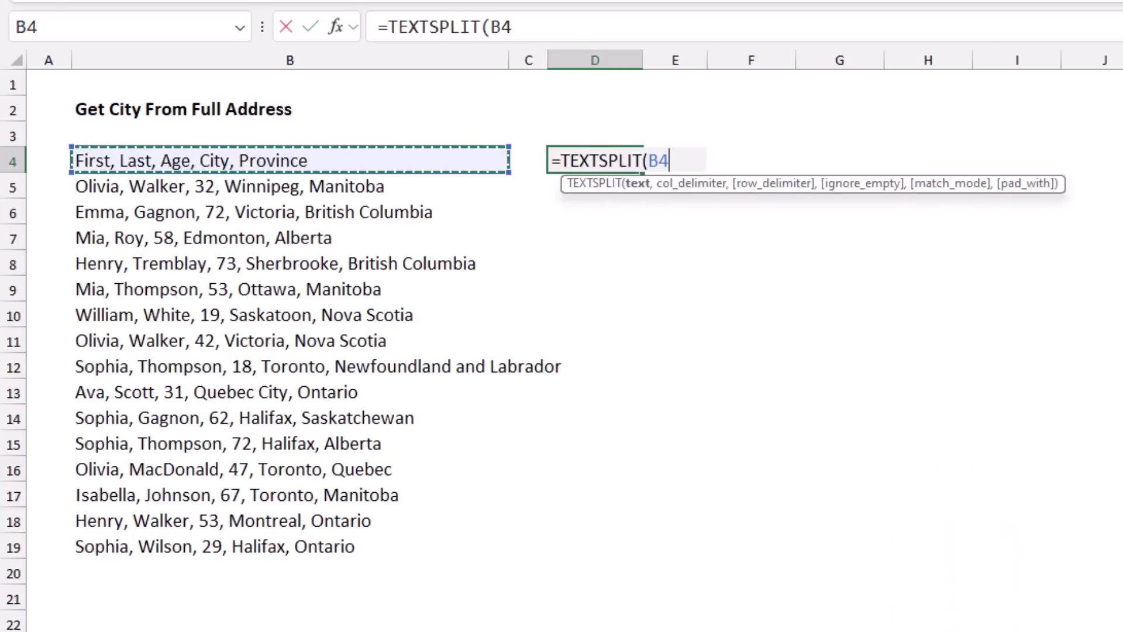
{"action": "type", "text": ",\",\""}
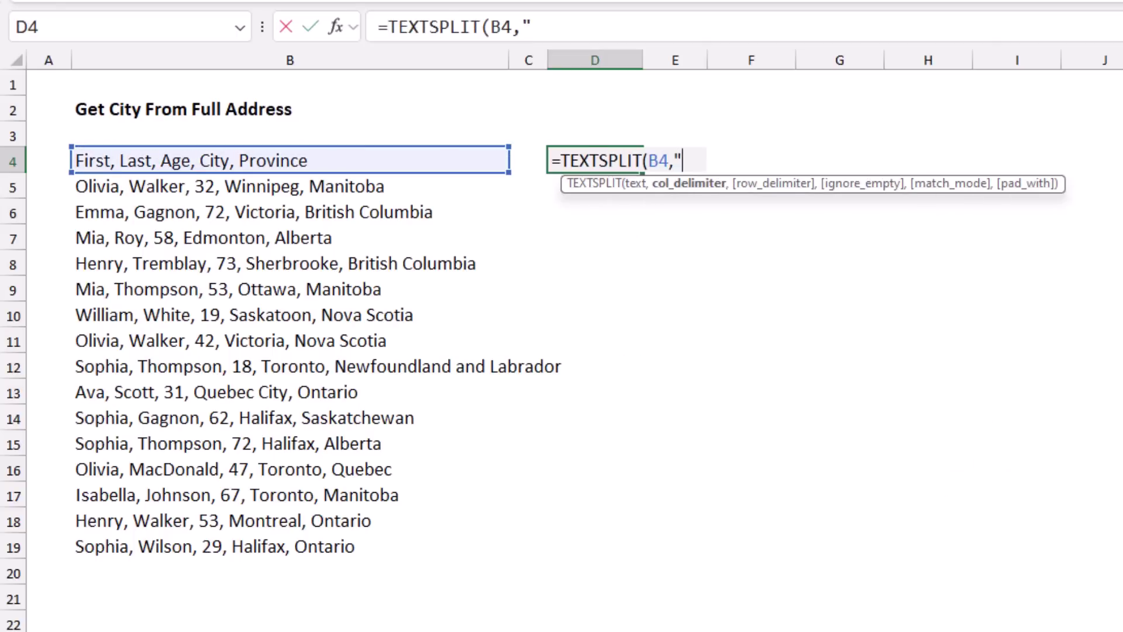
{"action": "type", "text": ")"}
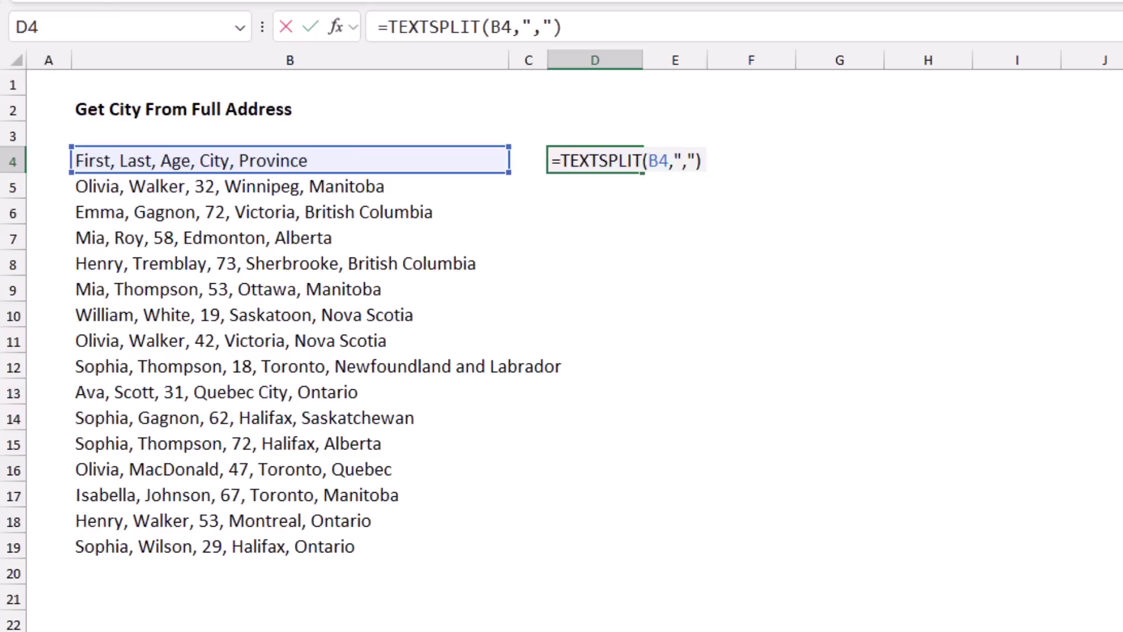
{"action": "key", "text": "ctrl+Return"}
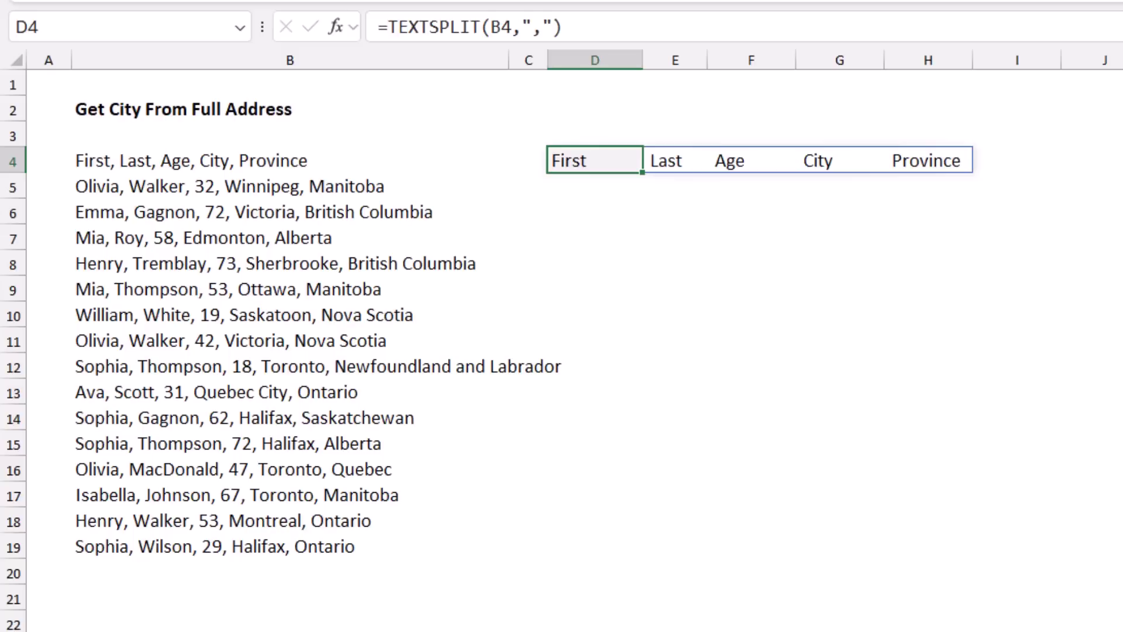
- Wrap the D4 formula in INDEX to return only the fourth column: =INDEX(TEXTSPLIT(B4,","),,4)
{"action": "key", "text": "F2"}
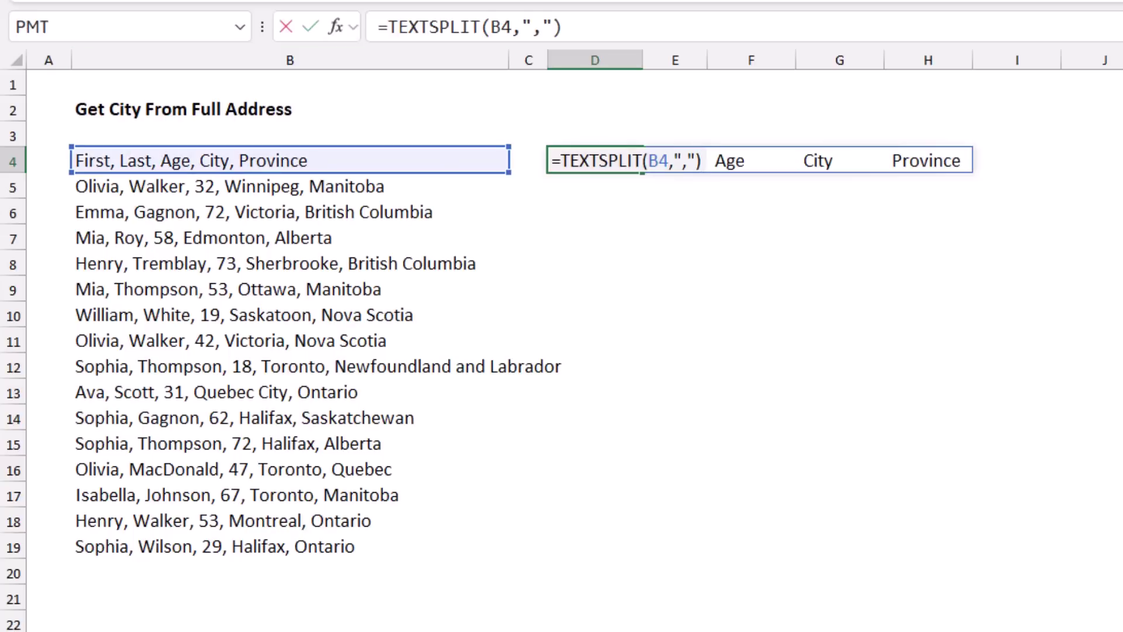
{"action": "left_click", "coordinate": [561, 160]}
{"action": "type", "text": "Index"}
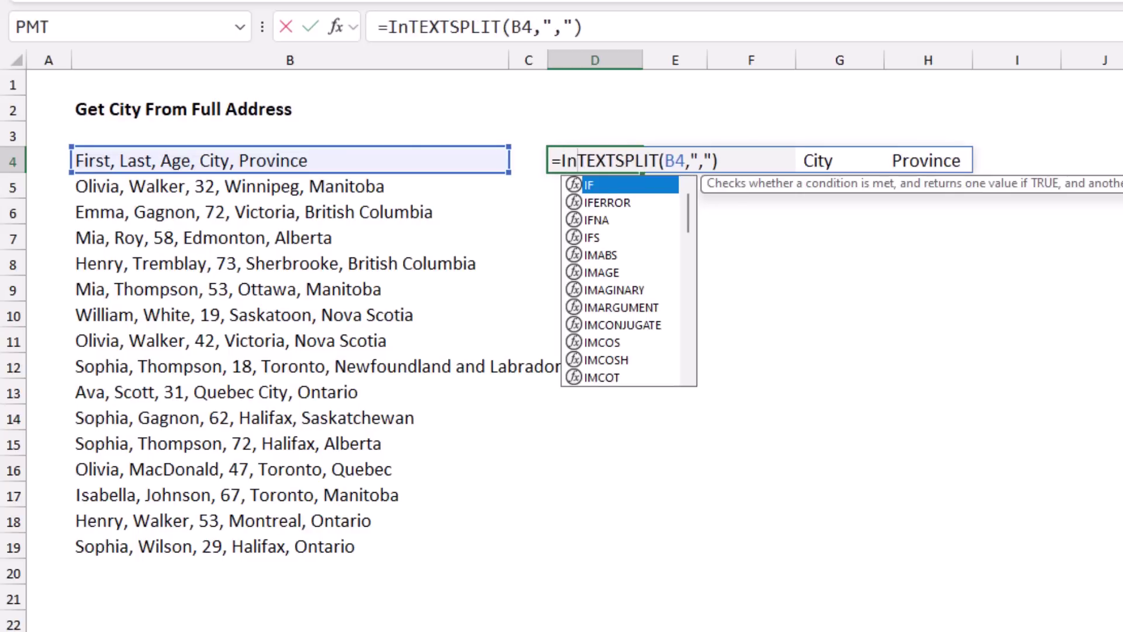
{"action": "key", "text": "Tab"}
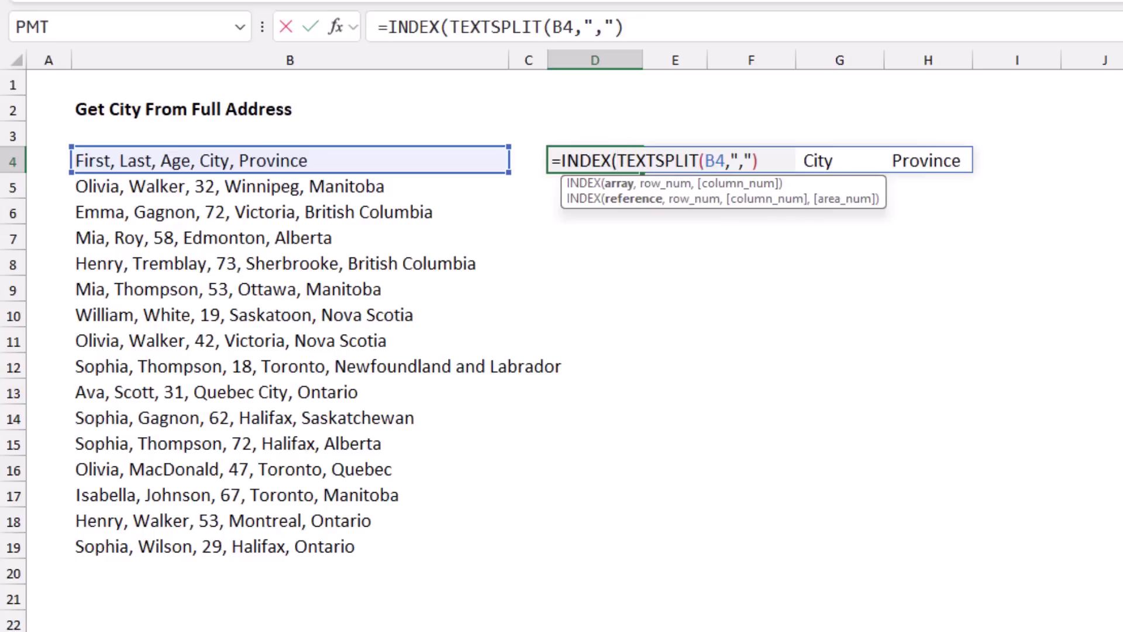
{"action": "left_click", "coordinate": [759, 160]}
{"action": "type", "text": ","}
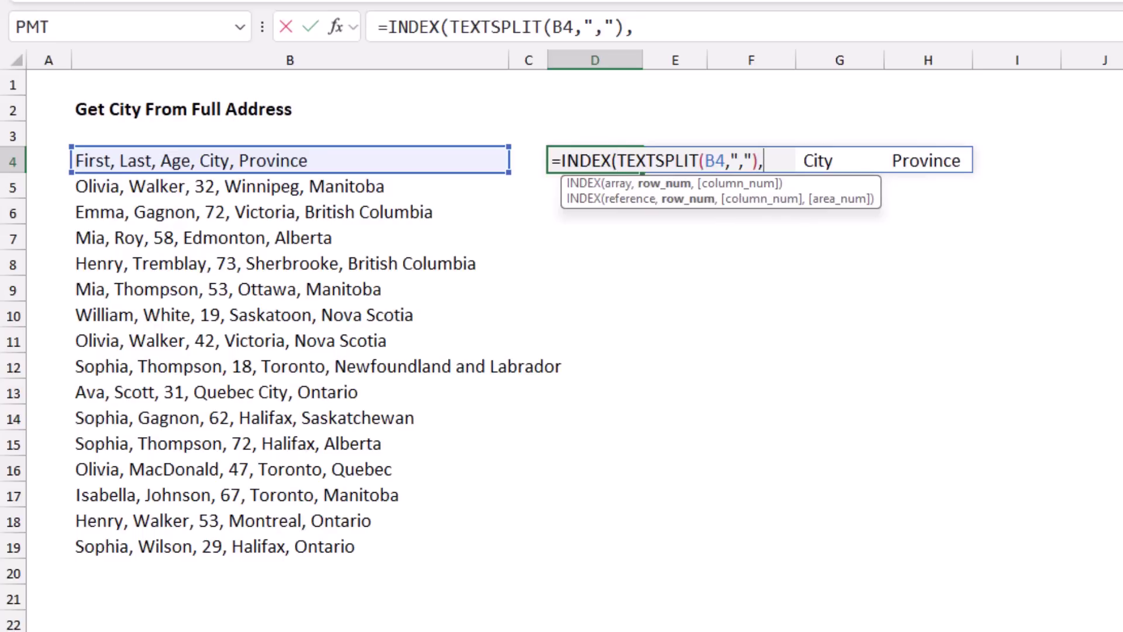
{"action": "type", "text": ","}
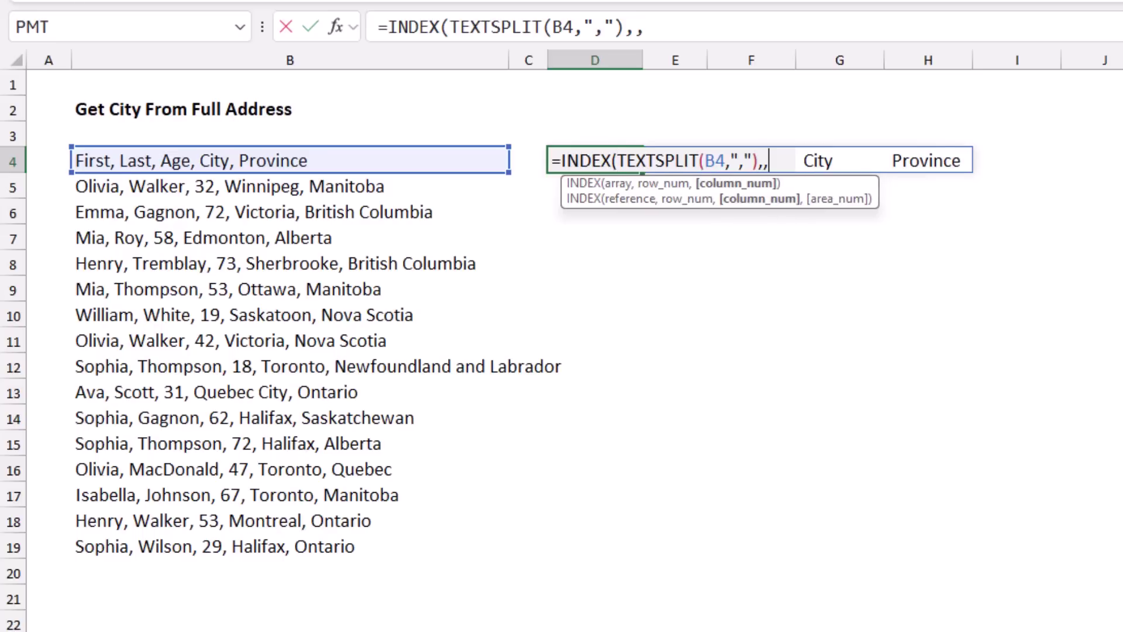
{"action": "type", "text": "4)"}
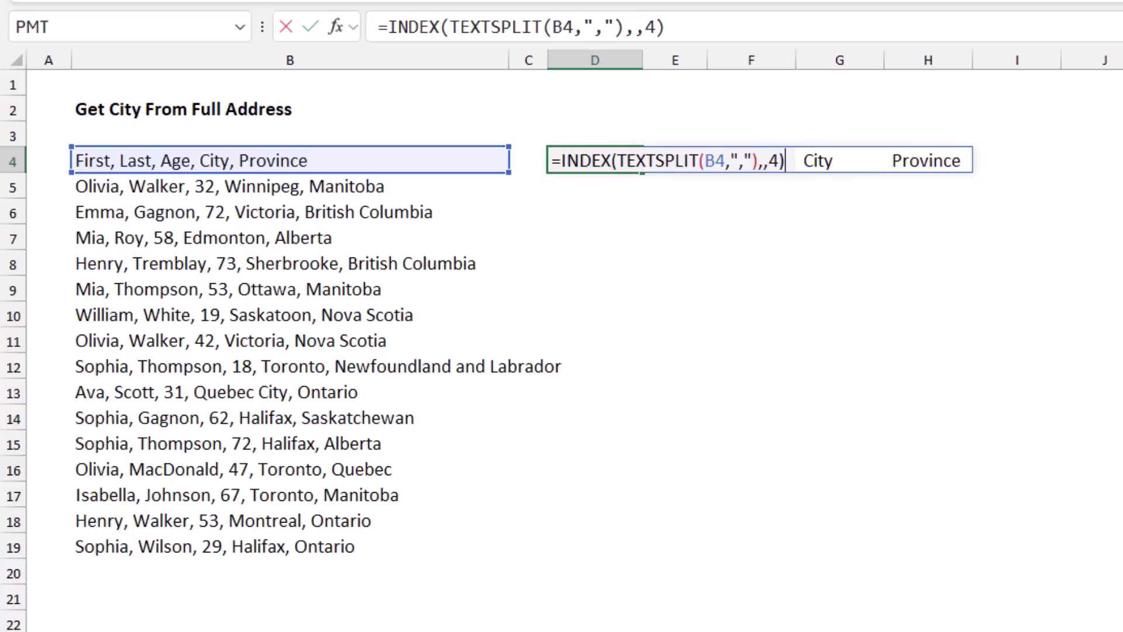
{"action": "key", "text": "ctrl+Return"}
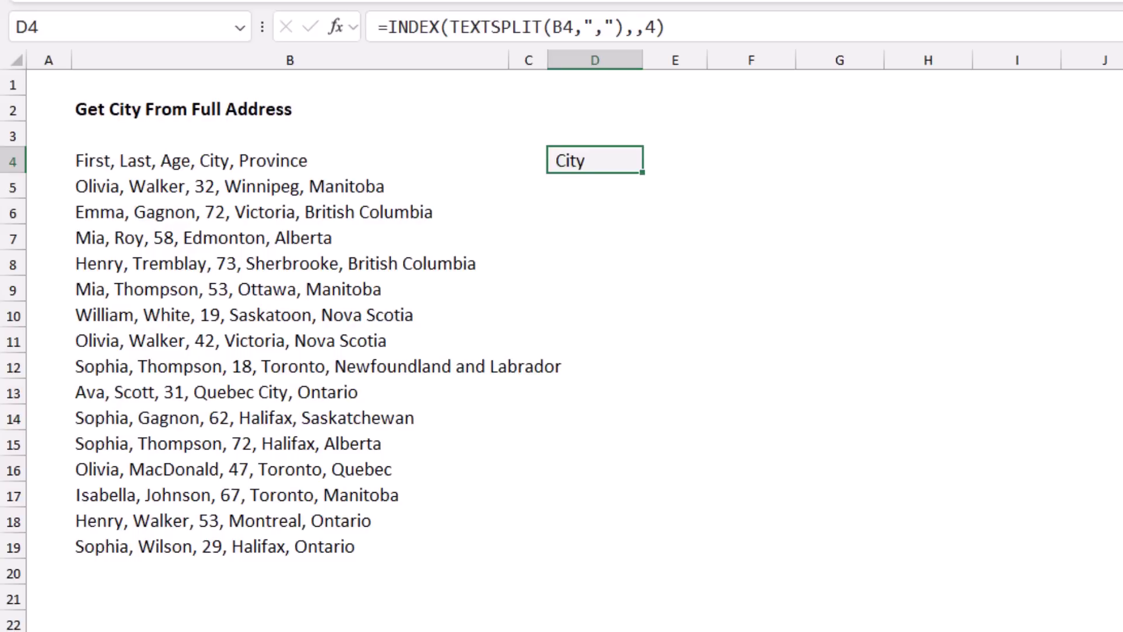
- Copy the INDEX formula text in D4 without its equals sign, and clear the cell
{"action": "key", "text": "F2"}
{"action": "key", "text": "shift+Home"}
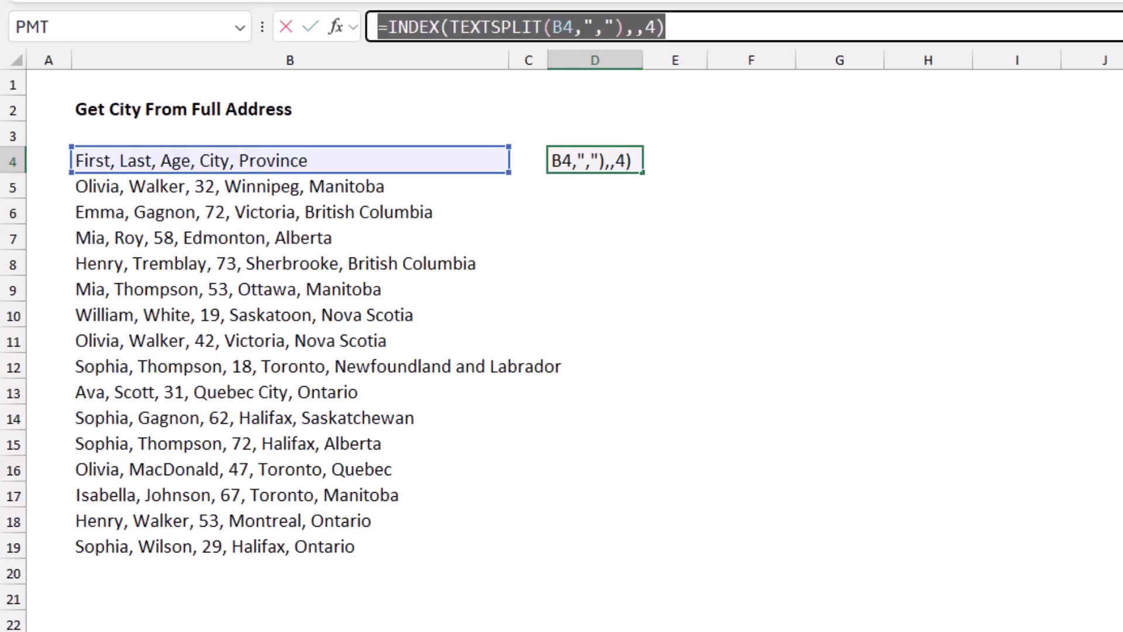
{"action": "key", "text": "shift+Right"}
{"action": "key", "text": "shift+Right"}
{"action": "key", "text": "shift+Left"}
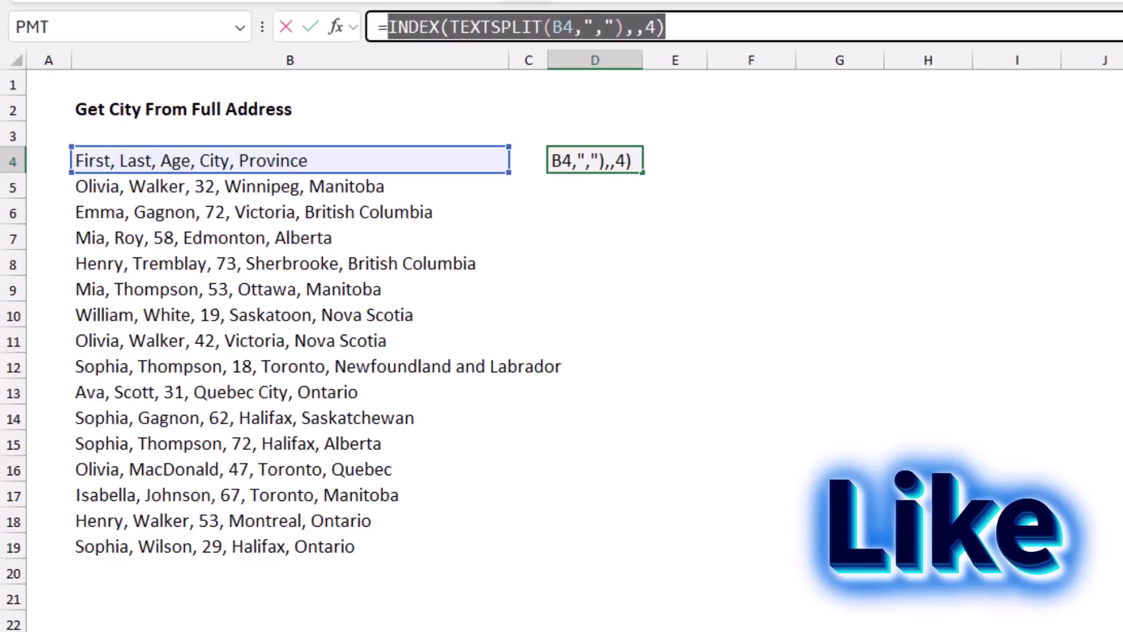
{"action": "key", "text": "Escape"}
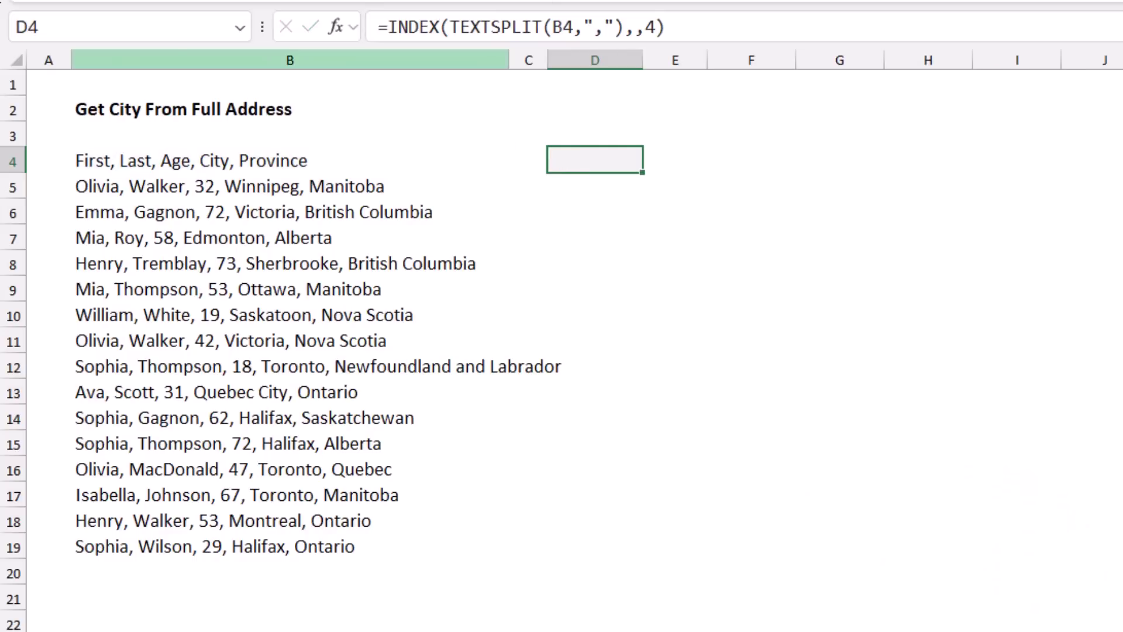
{"action": "key", "text": "Delete"}
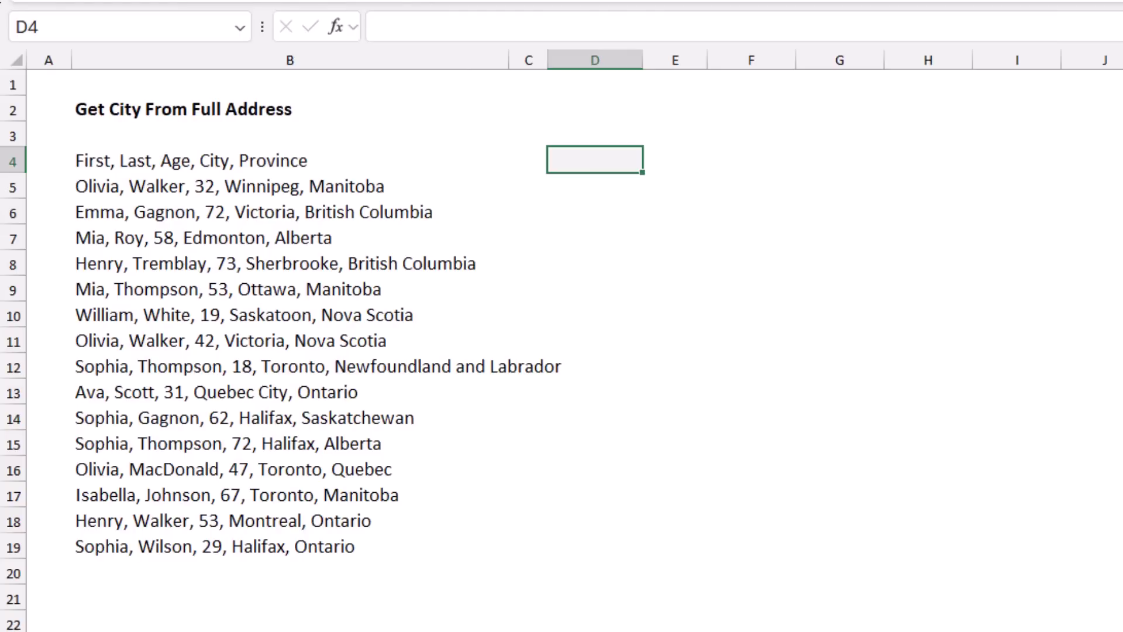
- Start a BYROW formula in D4 over B4:B19 with LAMBDA parameter x, and paste the copied INDEX expression as its calculation
{"action": "type", "text": "=byr"}
{"action": "key", "text": "Tab"}
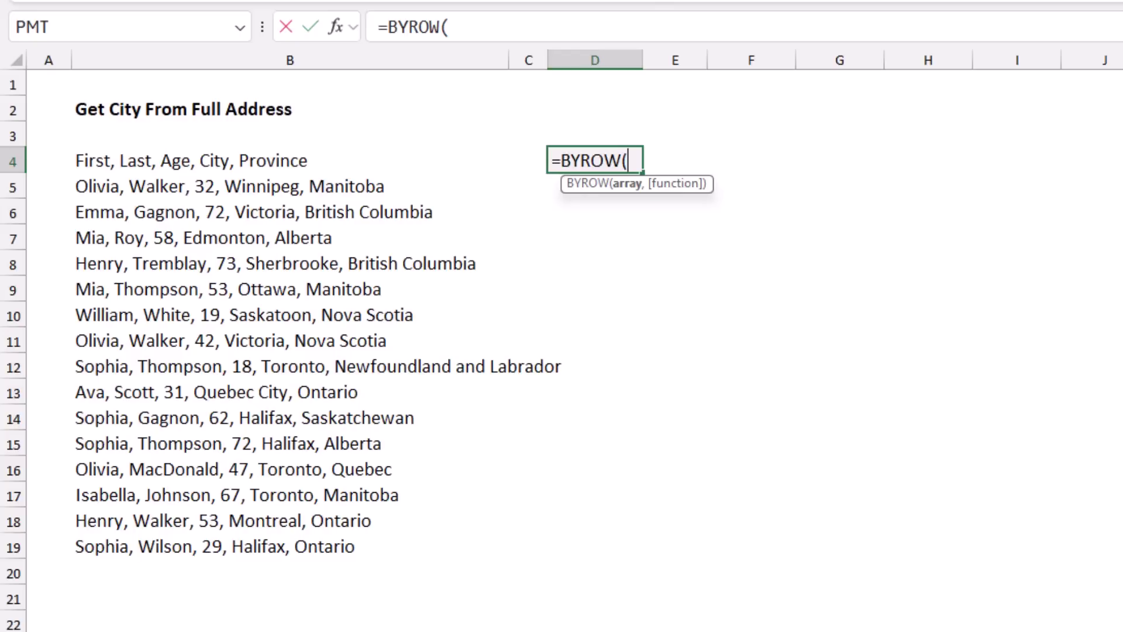
{"action": "left_click_drag", "start_coordinate": [175, 161], "coordinate": [176, 546]}
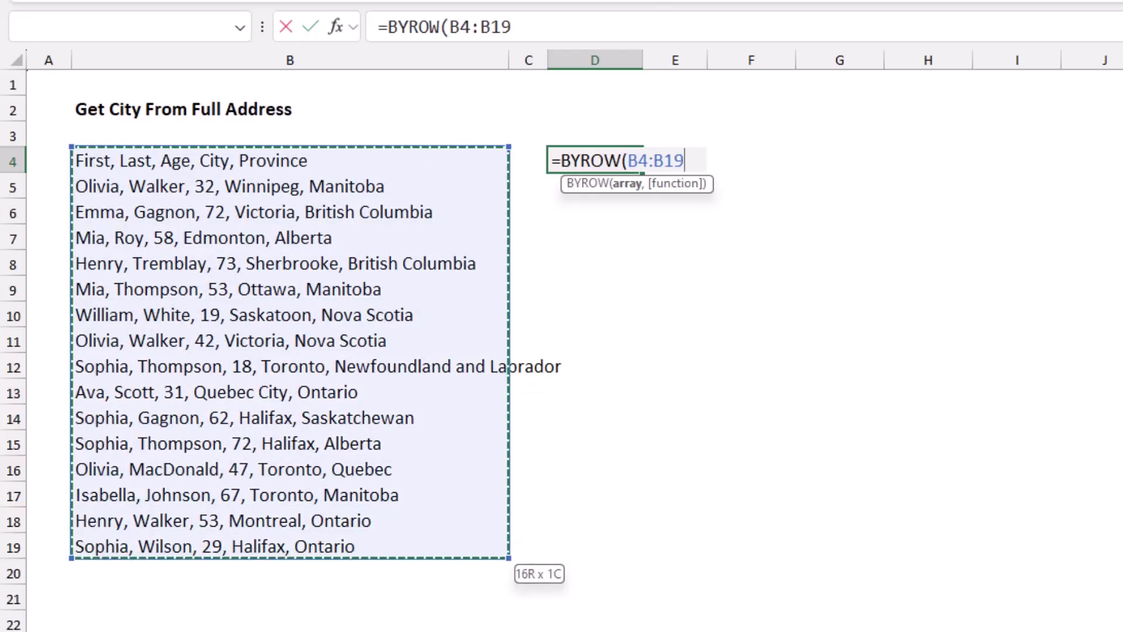
{"action": "type", "text": ","}
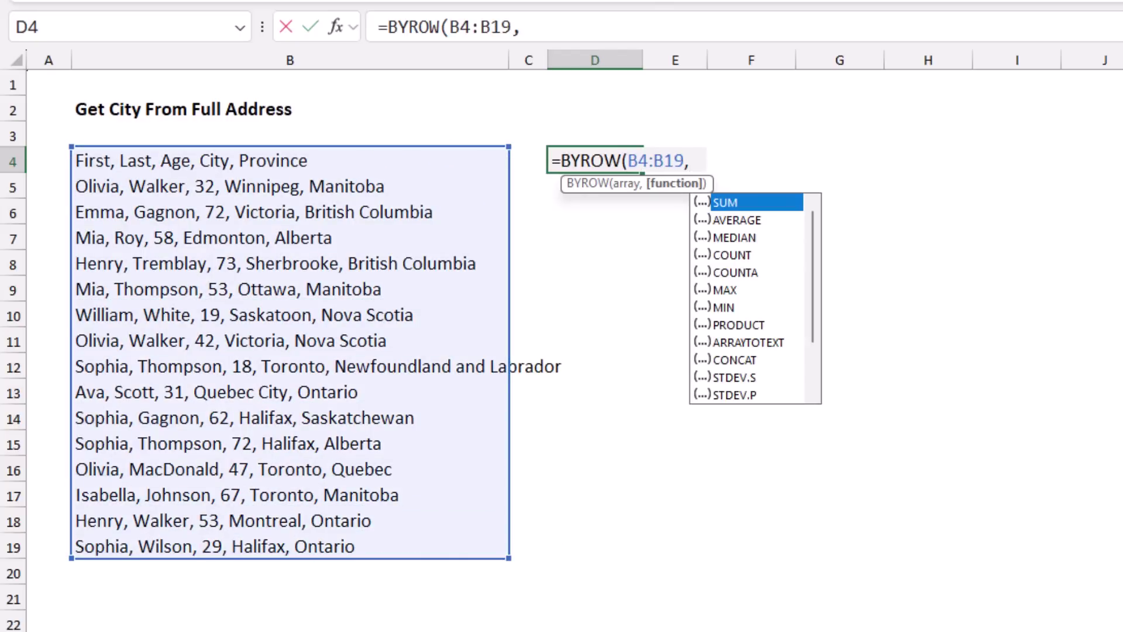
{"action": "type", "text": "lamb"}
{"action": "key", "text": "Tab"}
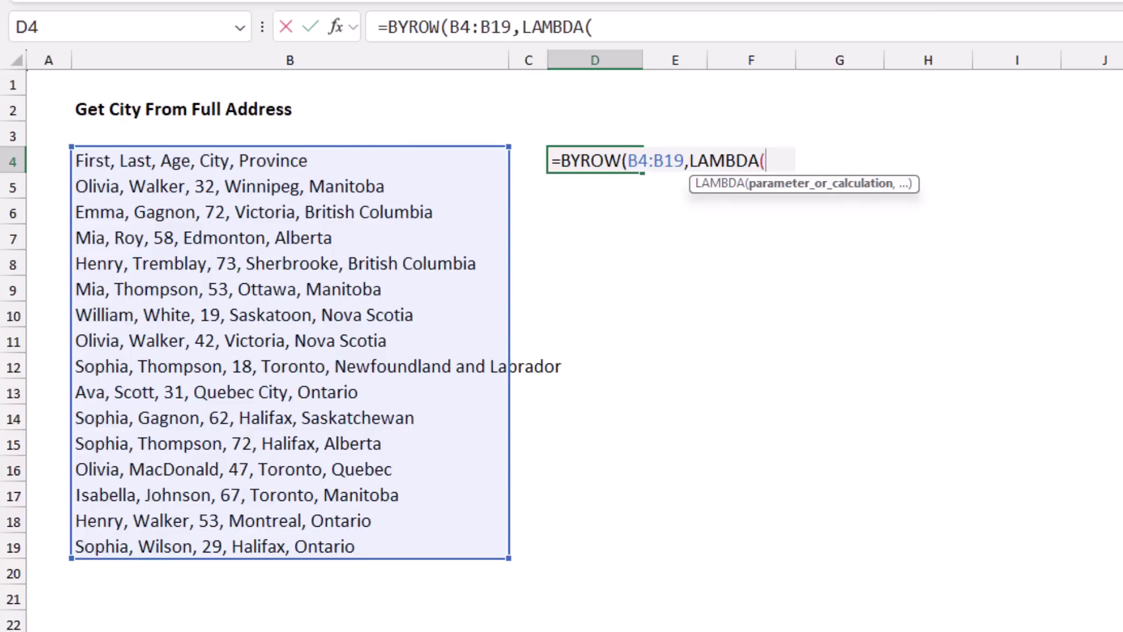
{"action": "type", "text": "x"}
{"action": "type", "text": ","}
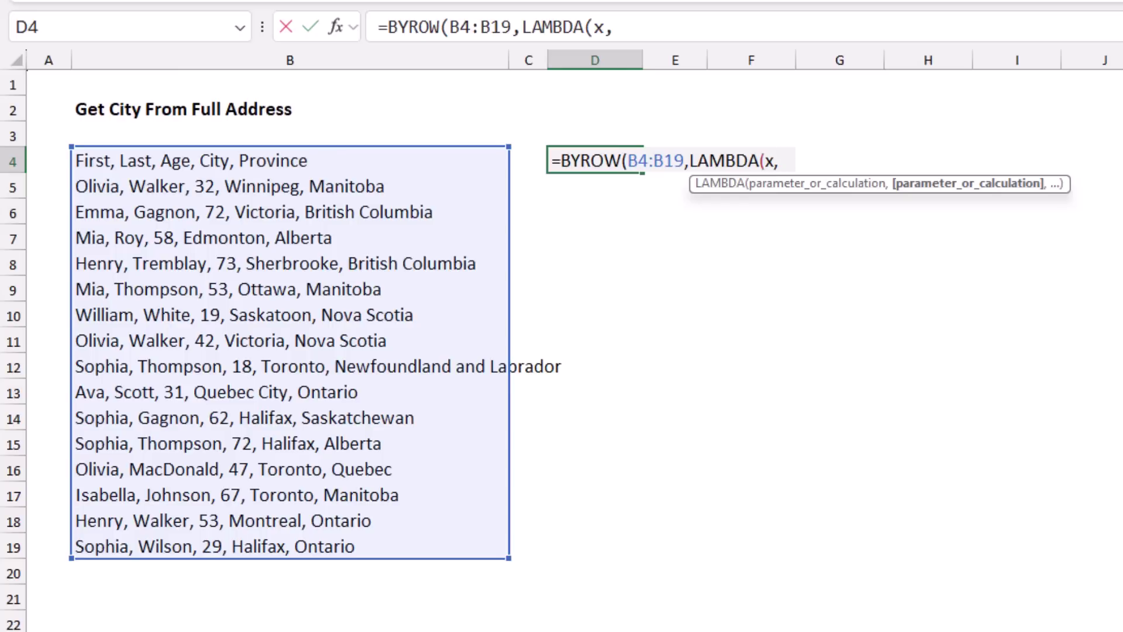
{"action": "type", "text": "INDEX(TEXTSPLIT(B4,\",\"),,4)"}
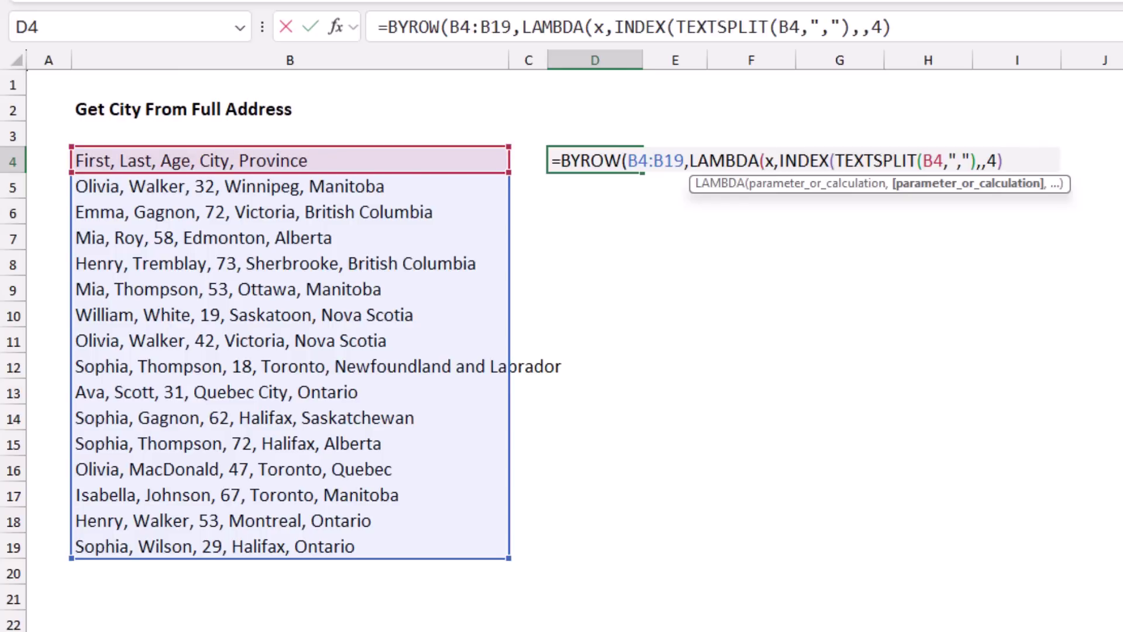
- Replace B4 with x inside TEXTSPLIT and finish the formula as =BYROW(B4:B19,LAMBDA(x,INDEX(TEXTSPLIT(x,","),,4)))
{"action": "left_click", "coordinate": [935, 160]}
{"action": "key", "text": "Left"}
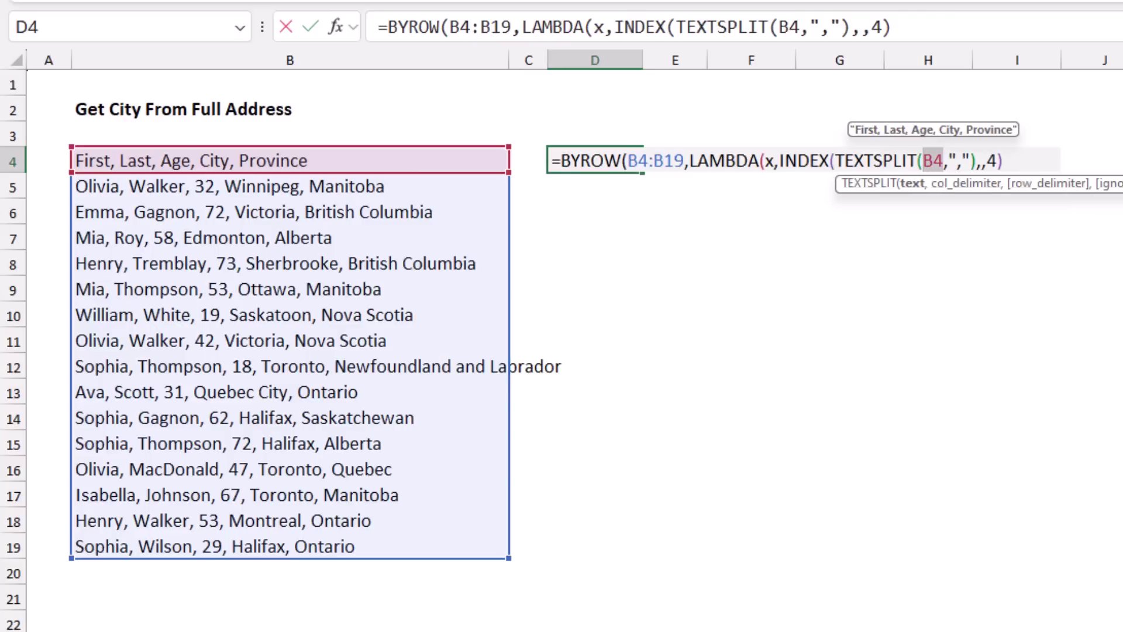
{"action": "type", "text": "x"}
{"action": "left_click", "coordinate": [991, 160]}
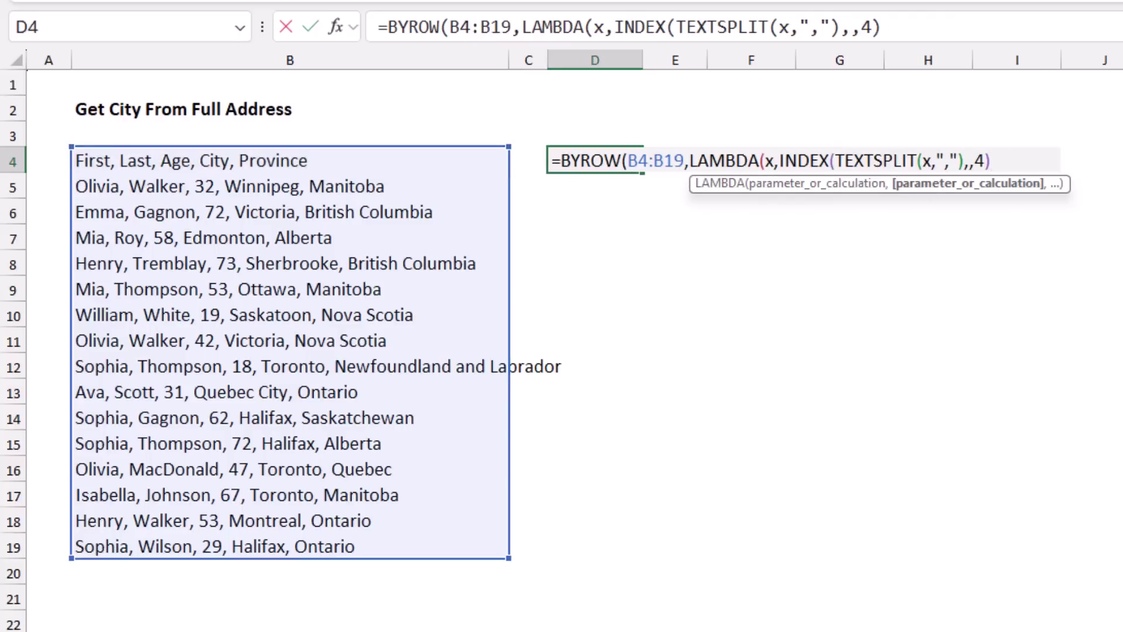
{"action": "type", "text": "))"}
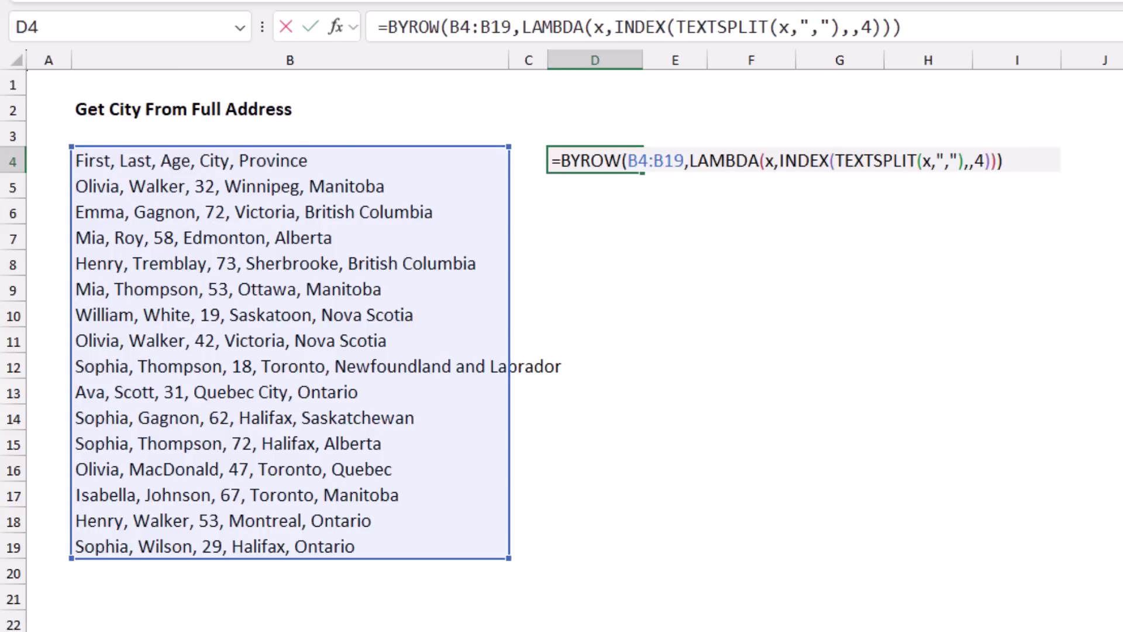
{"action": "key", "text": "Return"}
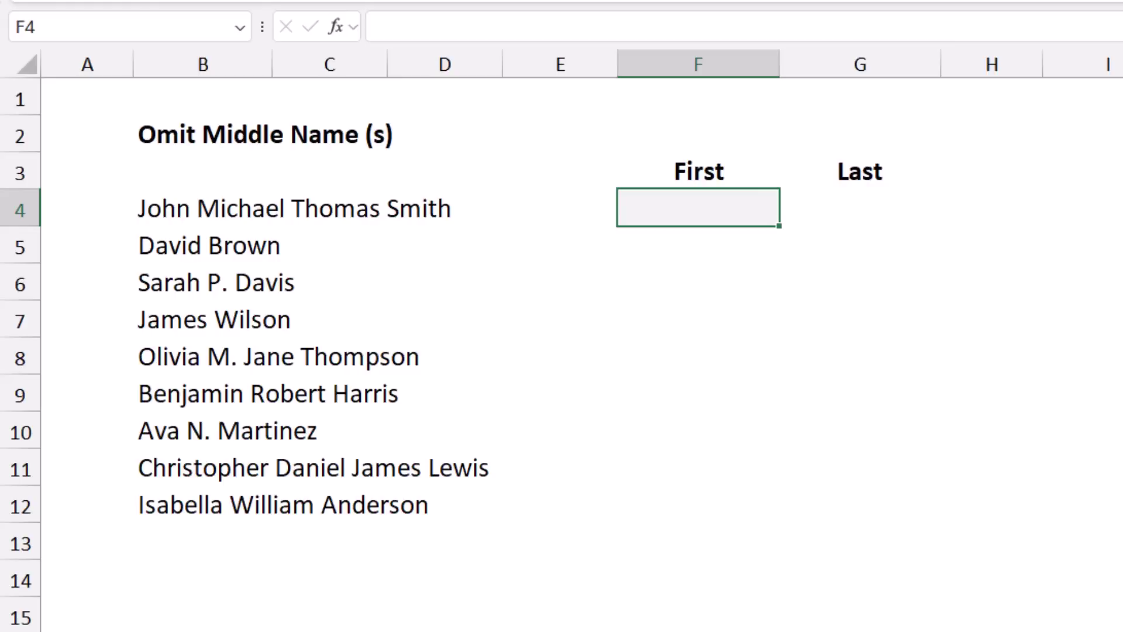
- On the Omit Middle Name(s) example, split the full name in B4 at spaces with =TEXTSPLIT(B4," ") in F4
{"action": "type", "text": "=textsp"}
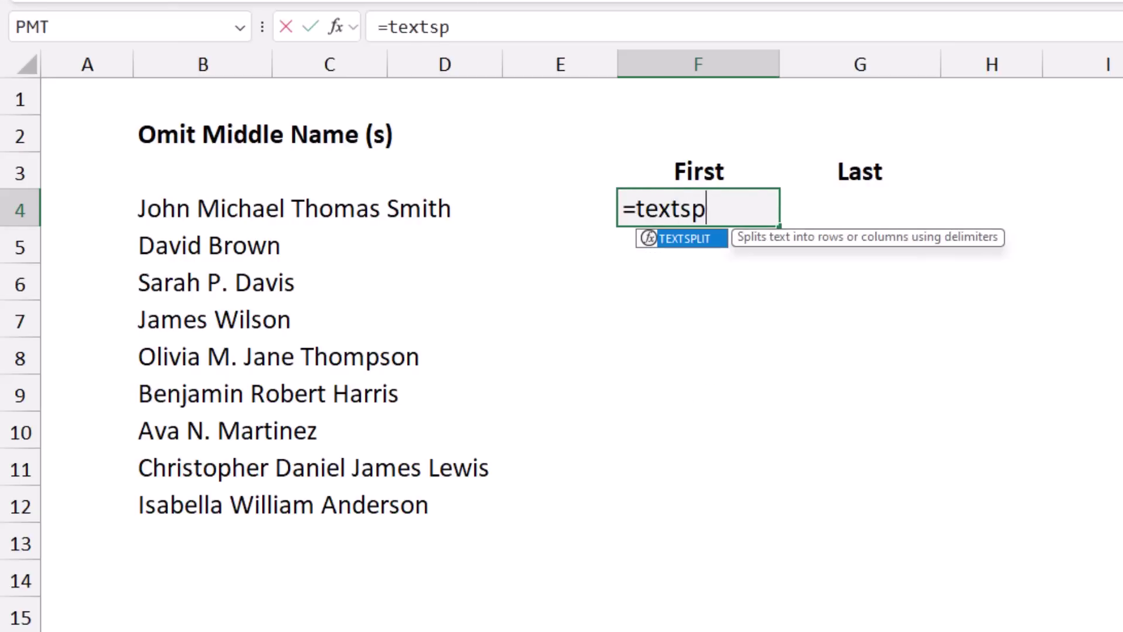
{"action": "key", "text": "Tab"}
{"action": "left_click", "coordinate": [203, 209]}
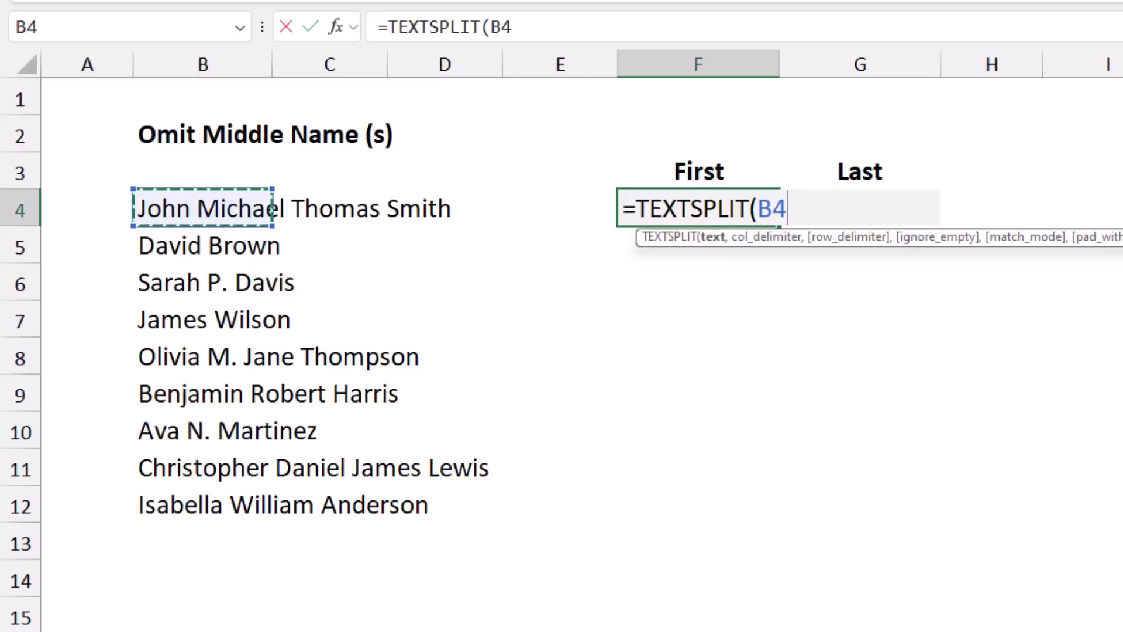
{"action": "type", "text": ",\" \")"}
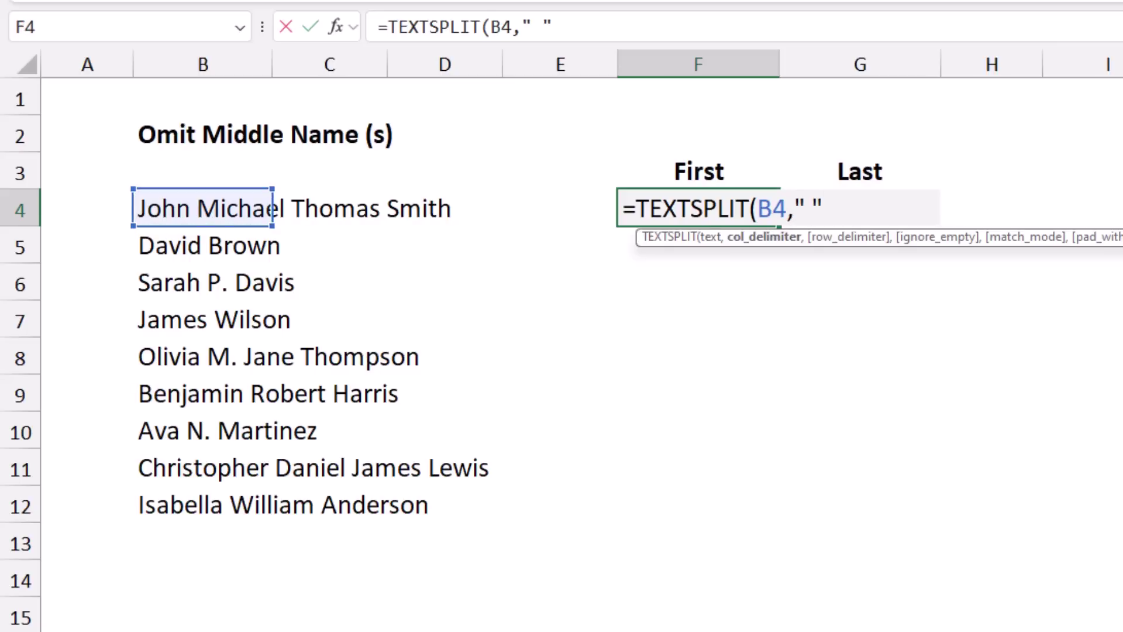
{"action": "key", "text": "ctrl+Return"}
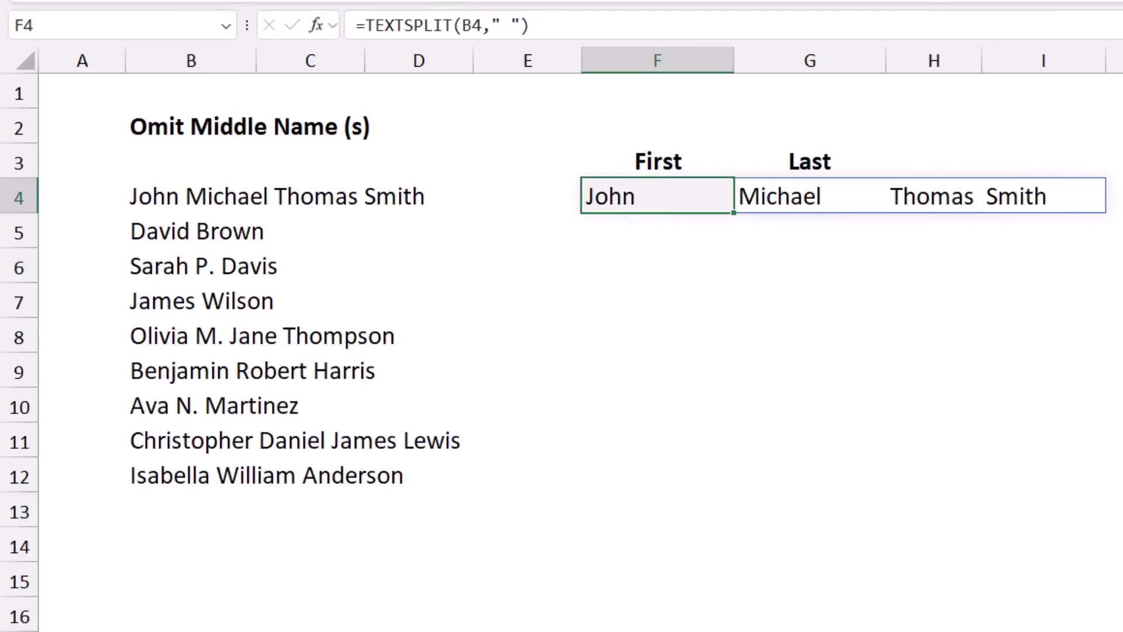
- Take the TEXTSPLIT expression out of F4 and clear the cell completely
{"action": "left_click_drag", "start_coordinate": [531, 25], "coordinate": [365, 26]}
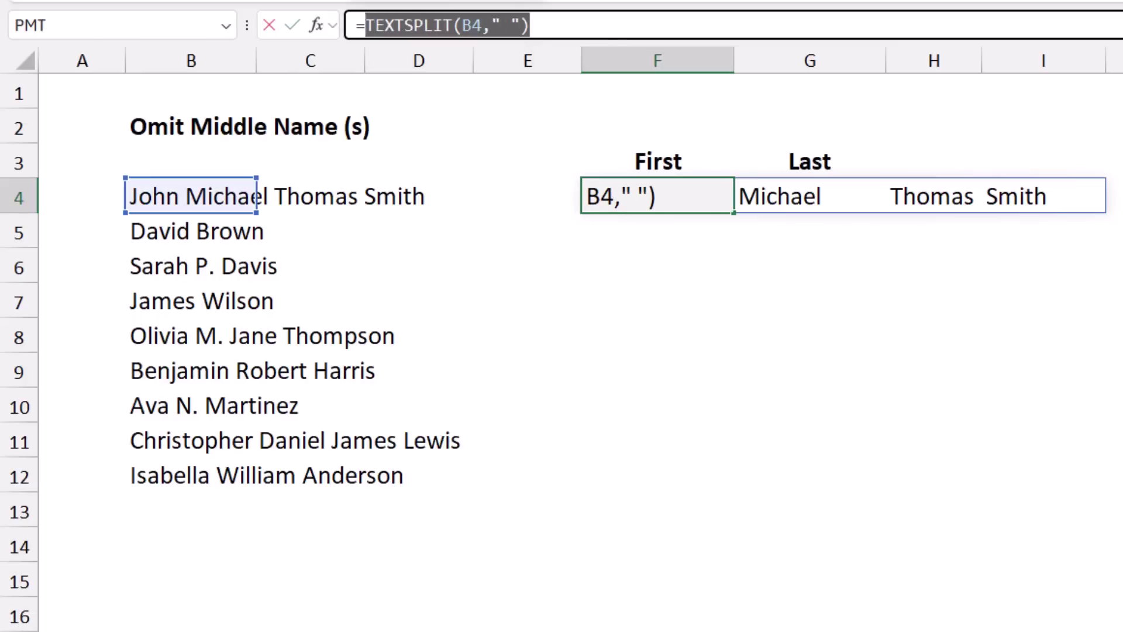
{"action": "key", "text": "BackSpace"}
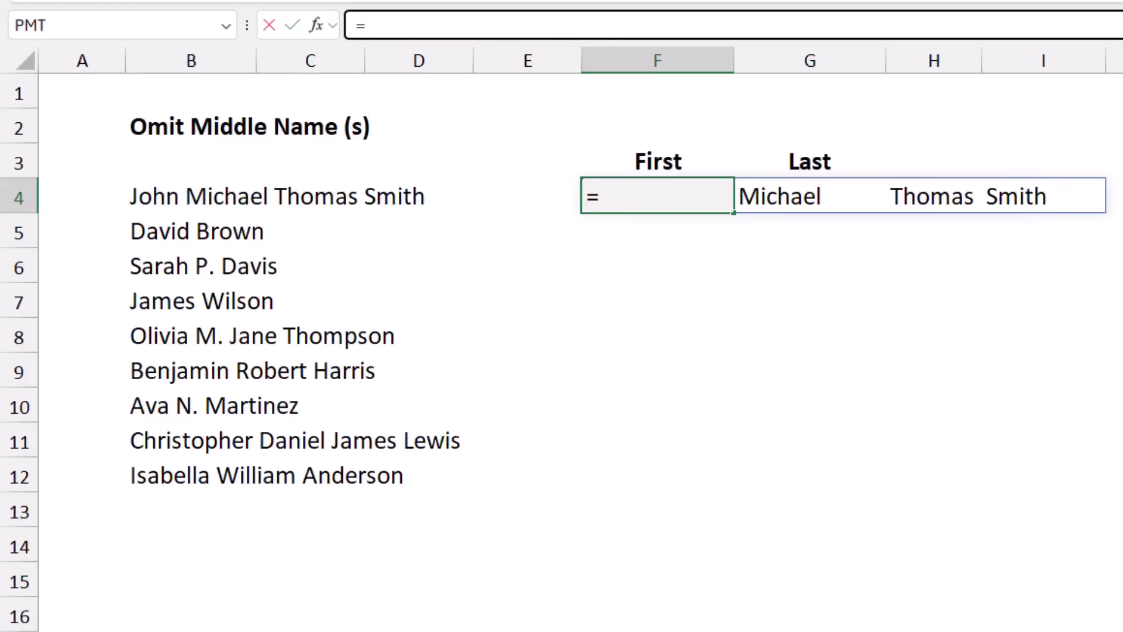
{"action": "key", "text": "Escape"}
{"action": "key", "text": "Delete"}
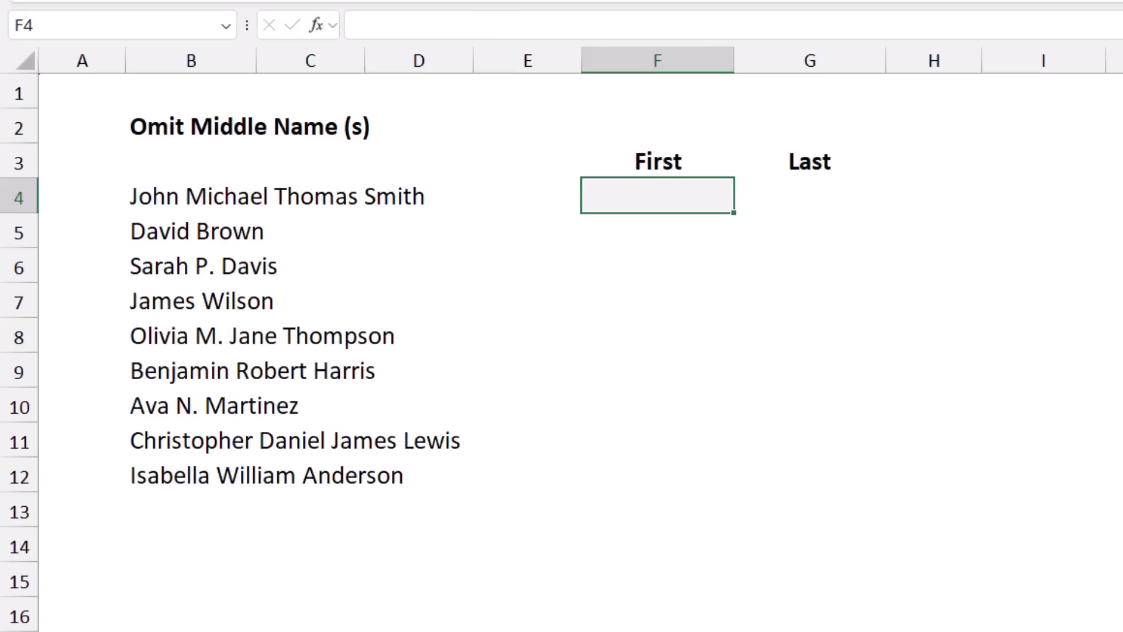
- Enlarge the formula bar and start a LET formula in F4 that defines Name as TEXTSPLIT(B4," ")
{"action": "key", "text": "ctrl+shift+u"}
{"action": "type", "text": "=Let"}
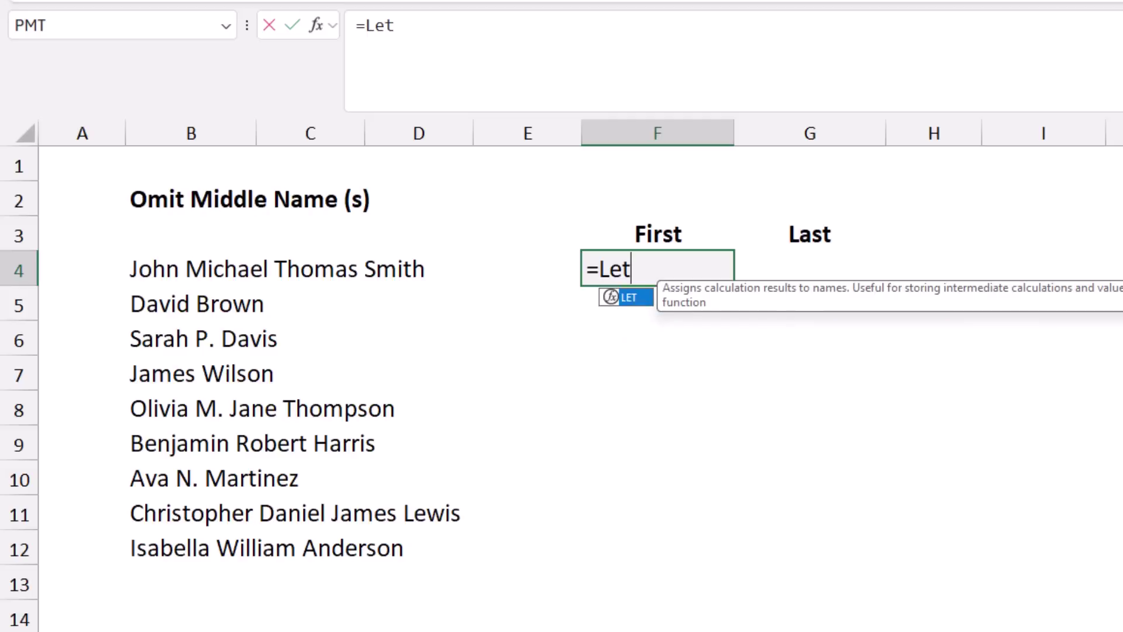
{"action": "key", "text": "Tab"}
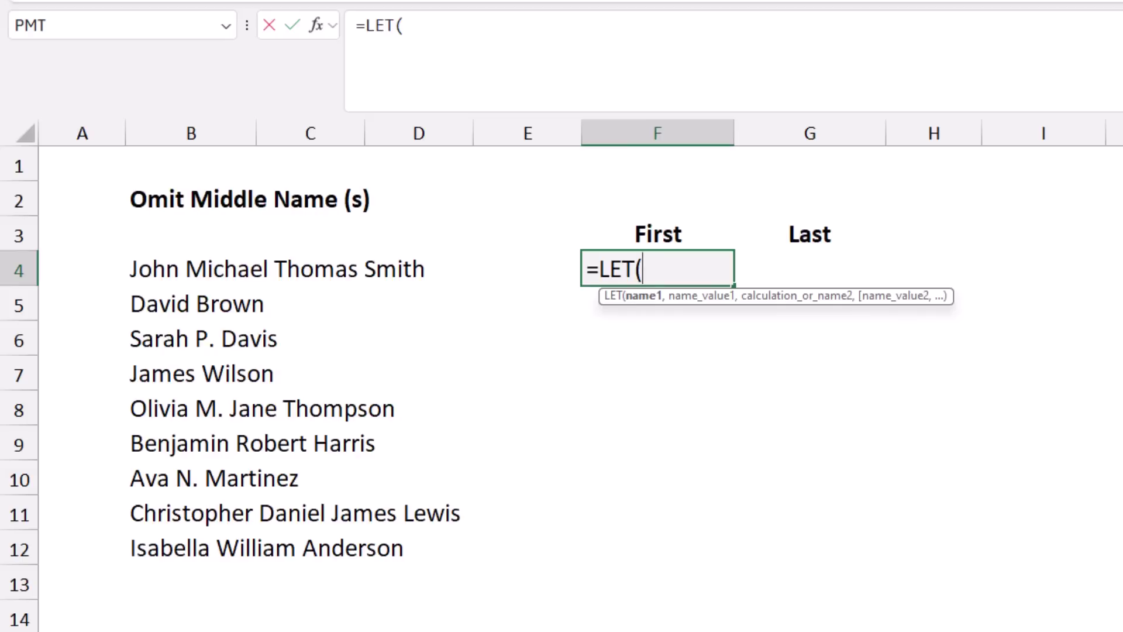
{"action": "type", "text": "Name,"}
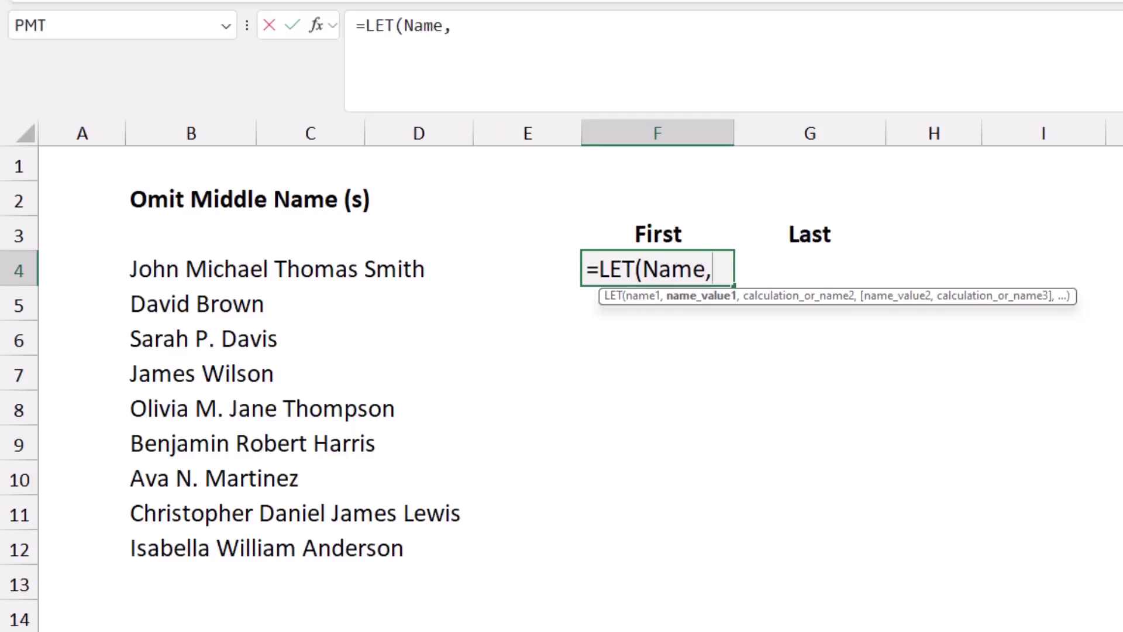
{"action": "type", "text": "TEXTSPLIT(B4,\" \")"}
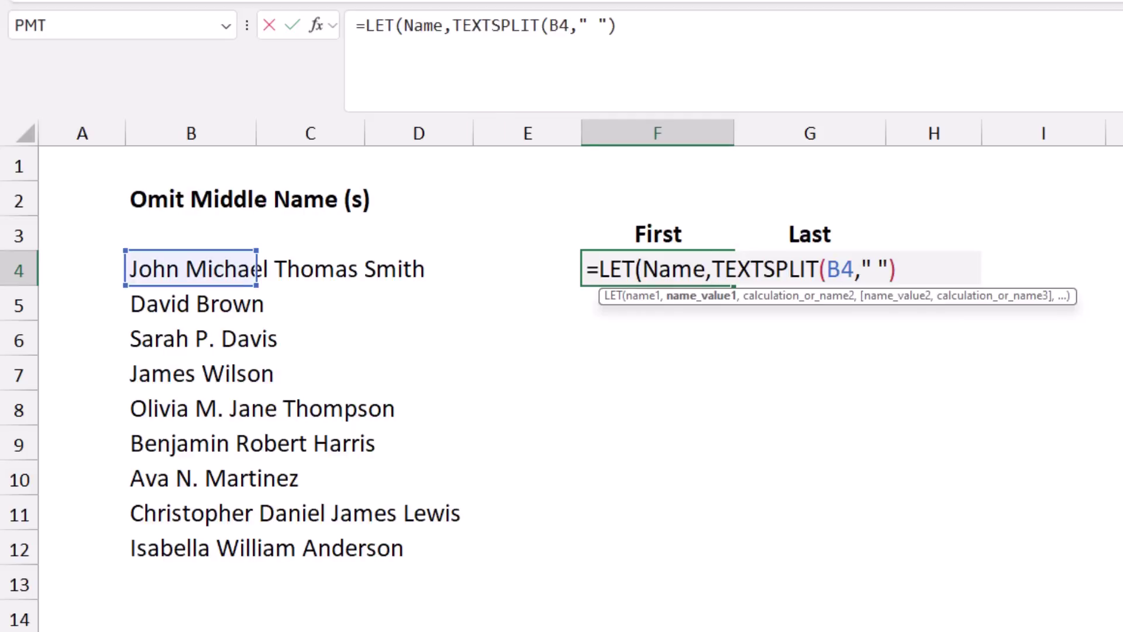
{"action": "left_click", "coordinate": [617, 25]}
{"action": "type", "text": ","}
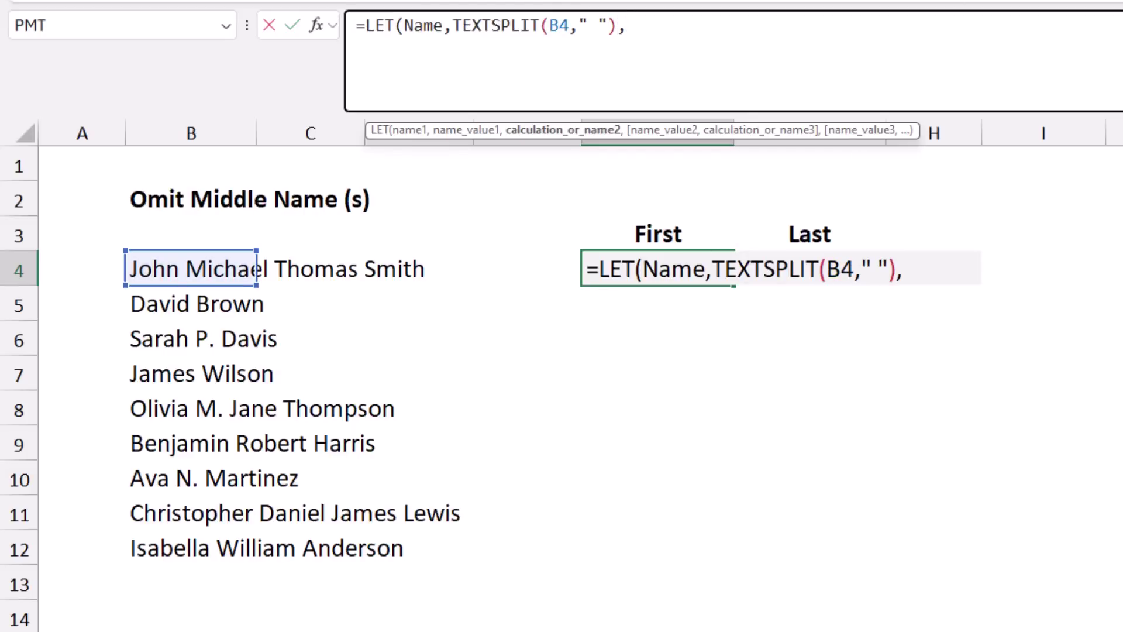
- On a new line of the LET formula, define Count as COUNTA(Name)
{"action": "key", "text": "alt+Return"}
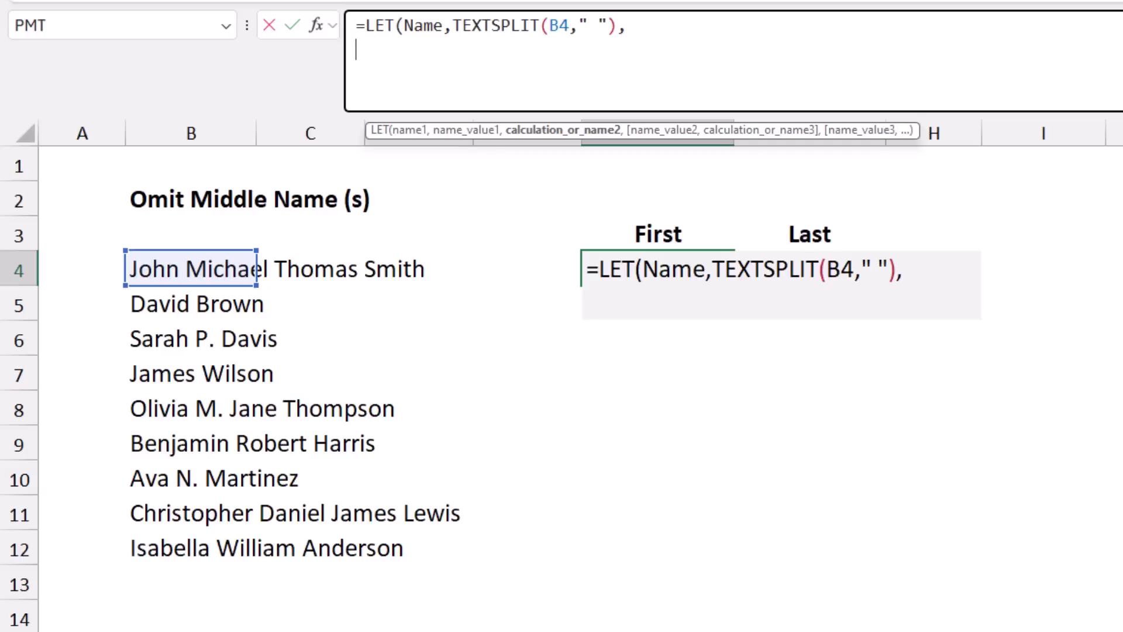
{"action": "type", "text": "Count,"}
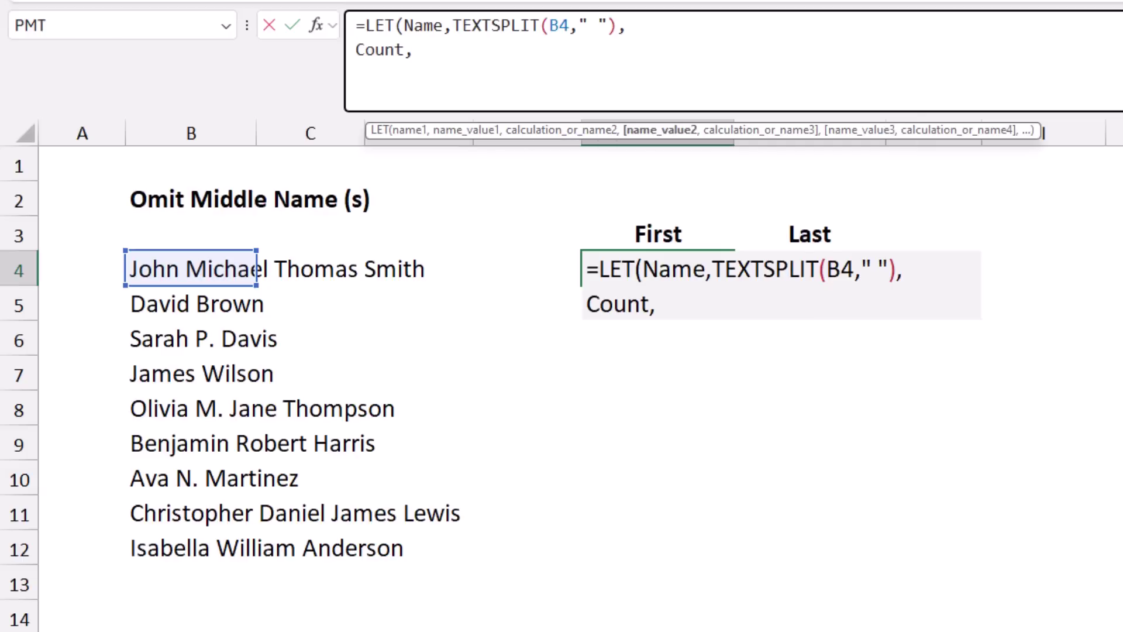
{"action": "type", "text": "COUNTA(Name),"}
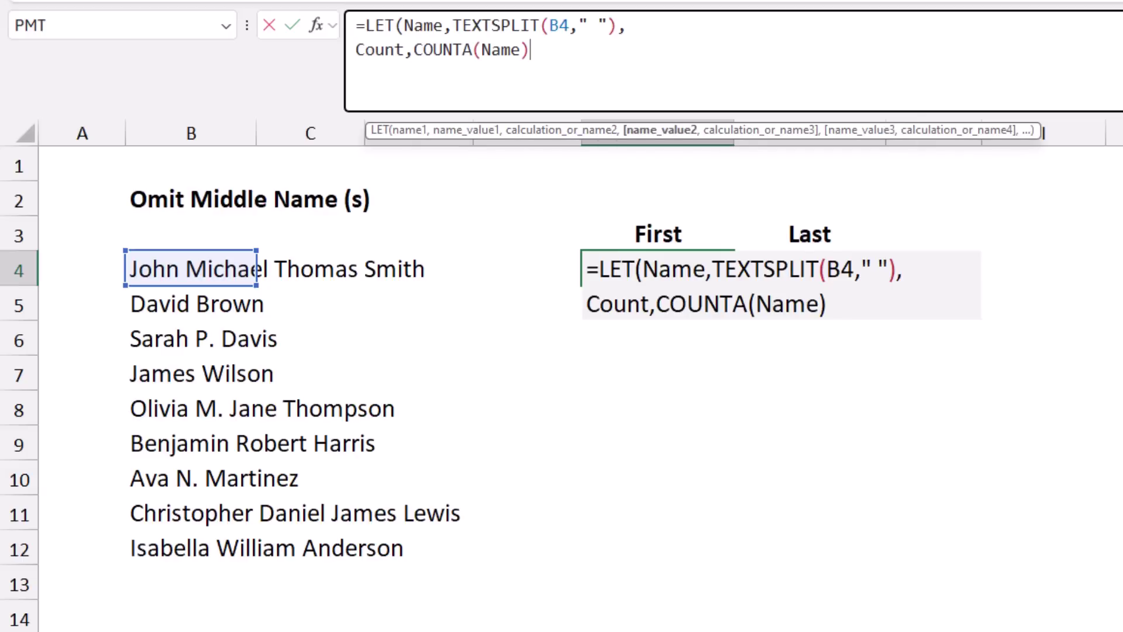
- On the third line of the LET formula, define First as INDEX(Name,1)
{"action": "key", "text": "alt+Return"}
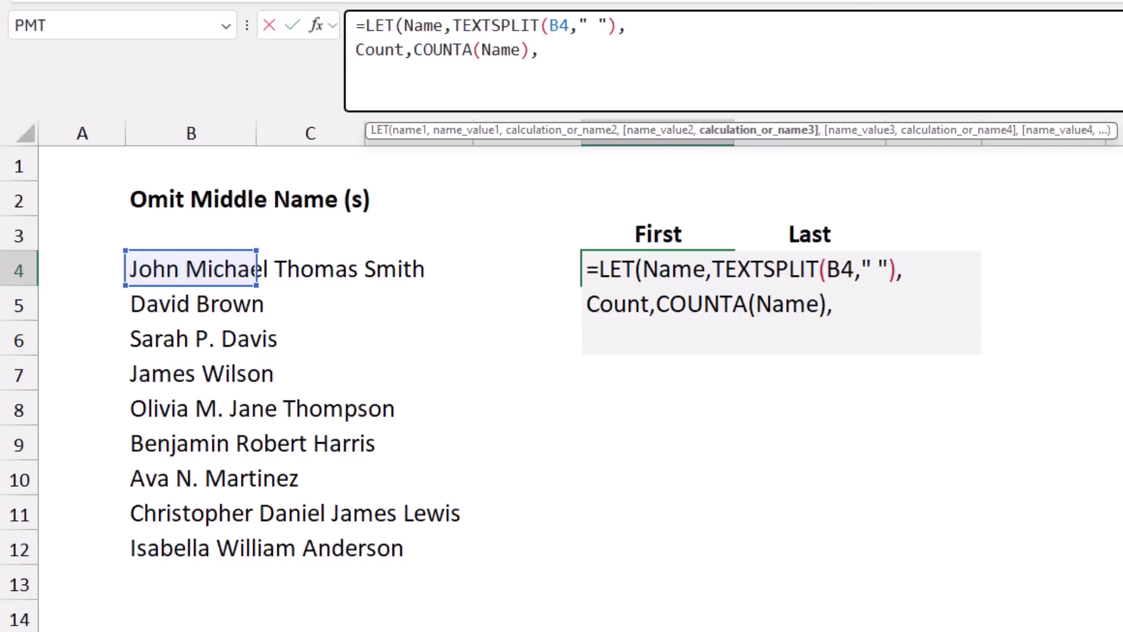
{"action": "type", "text": "F"}
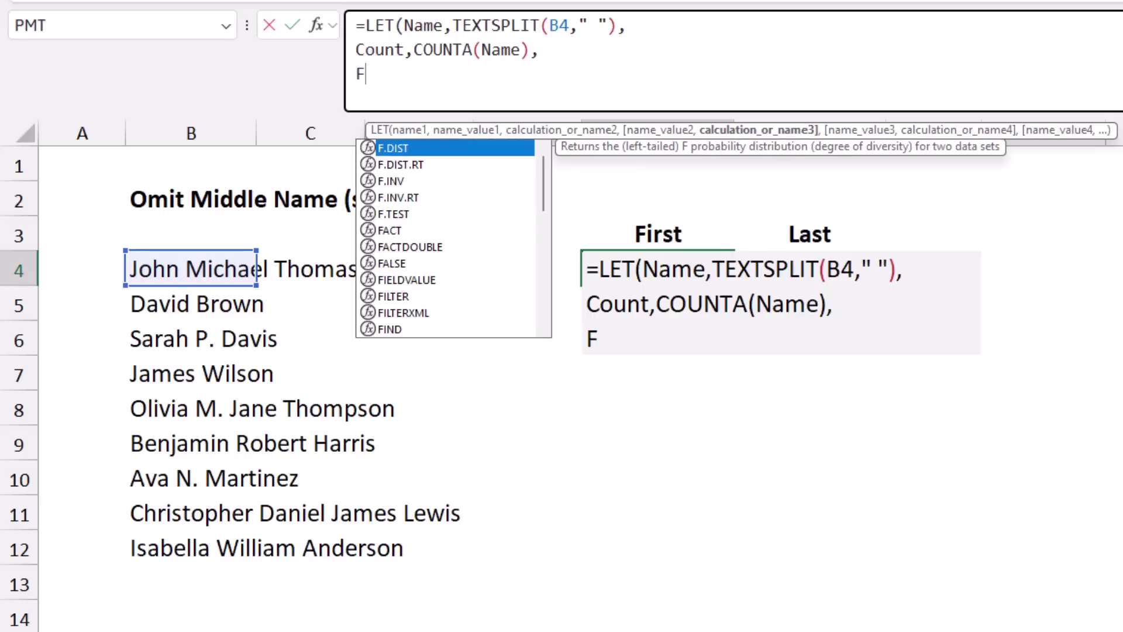
{"action": "type", "text": "irst,"}
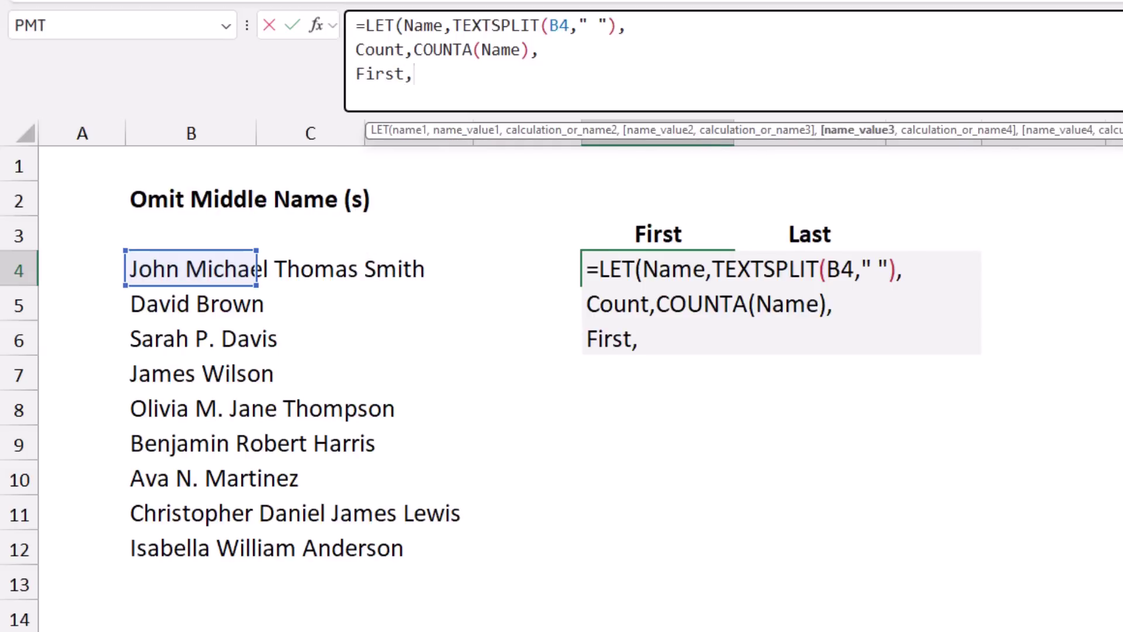
{"action": "type", "text": "Ind"}
{"action": "key", "text": "Tab"}
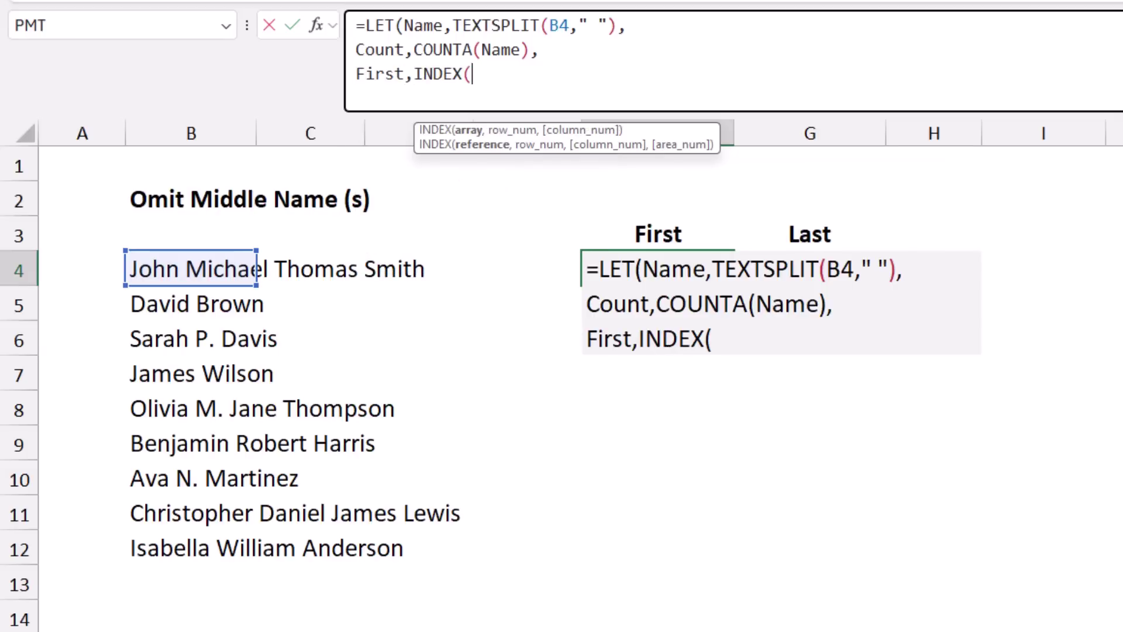
{"action": "type", "text": "Name,"}
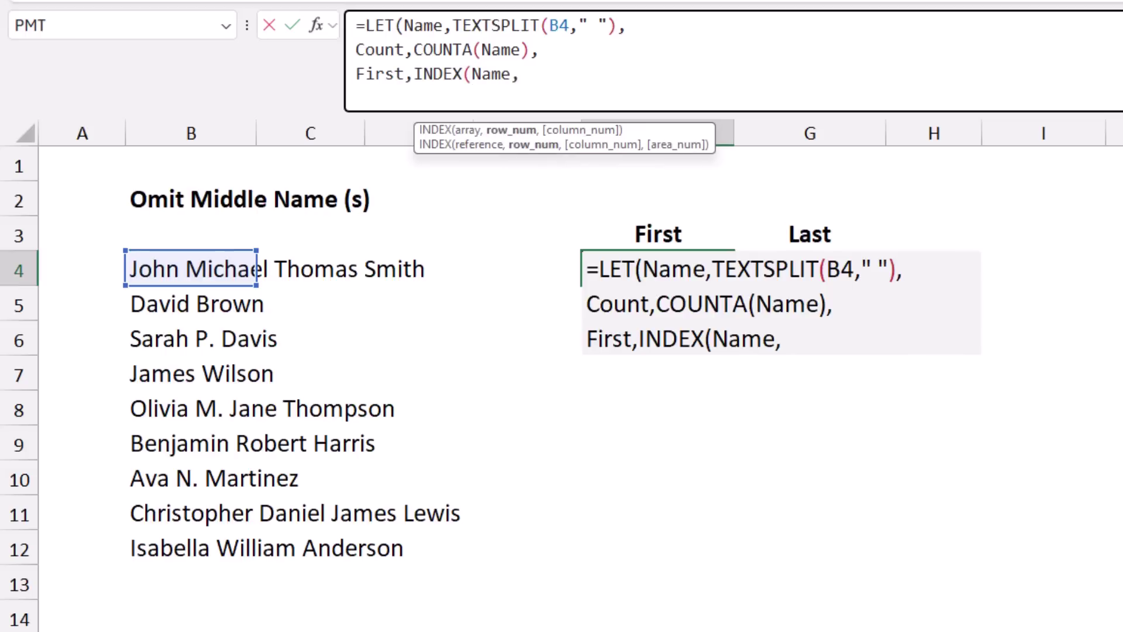
{"action": "type", "text": "1)"}
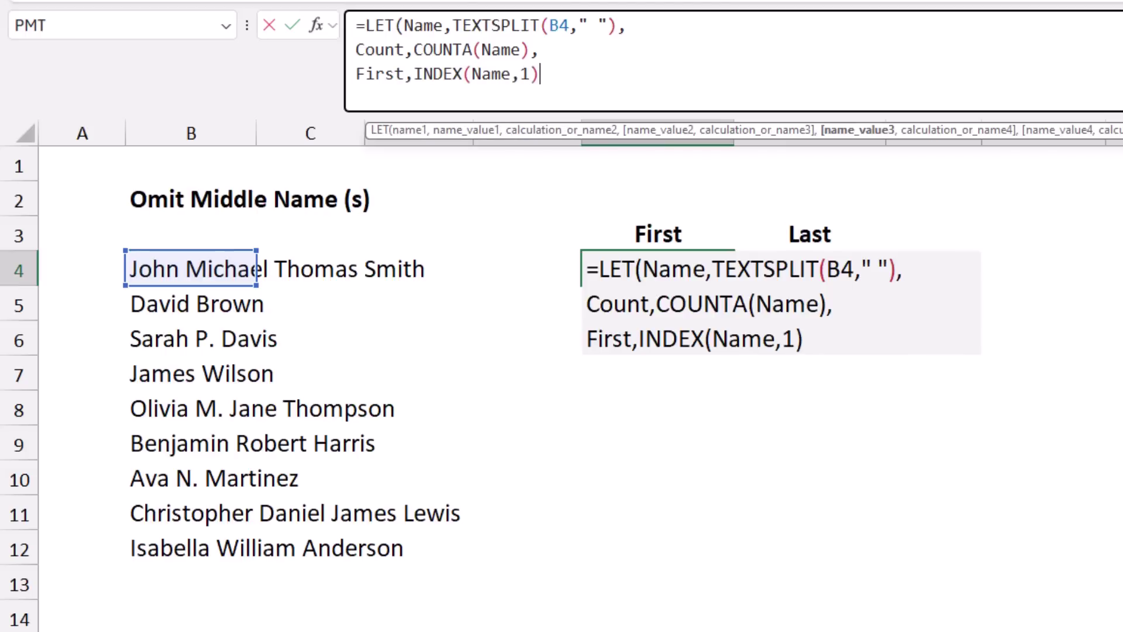
{"action": "type", "text": ","}
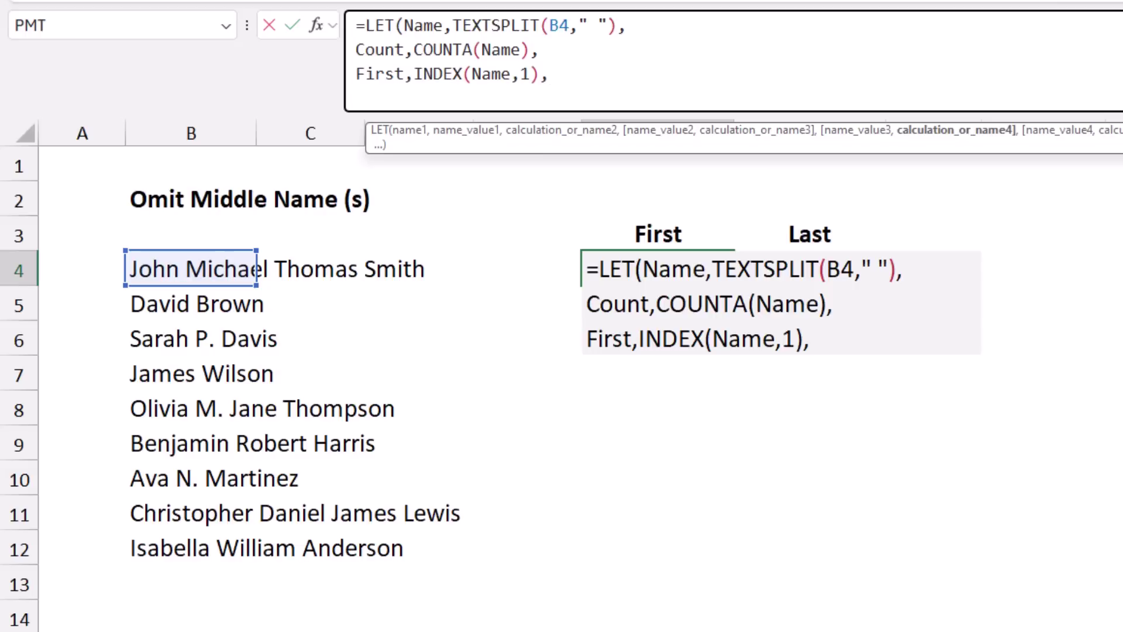
- On the fourth line of the LET formula, define Last as INDEX(Name,Count)
{"action": "key", "text": "alt+Return"}
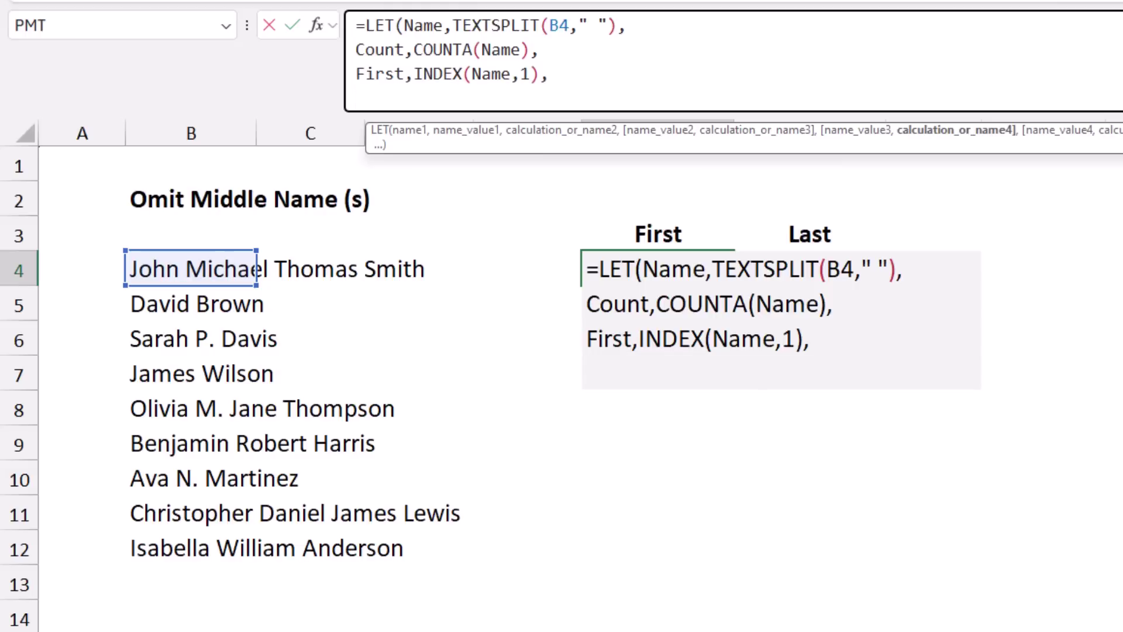
{"action": "type", "text": "Last"}
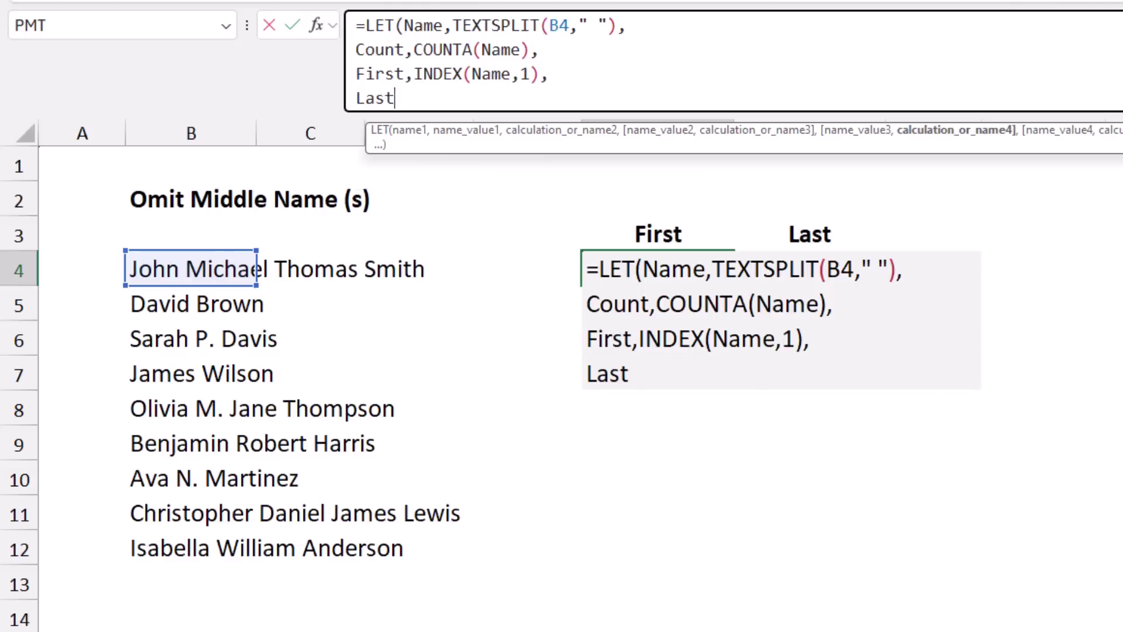
{"action": "type", "text": ",I"}
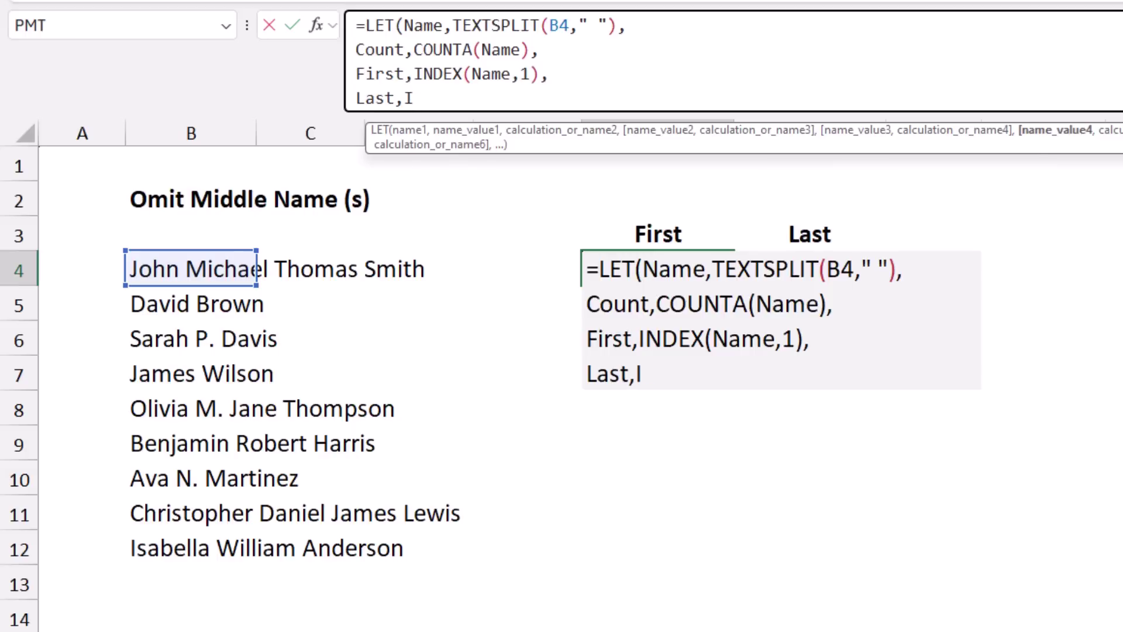
{"action": "type", "text": "ndex("}
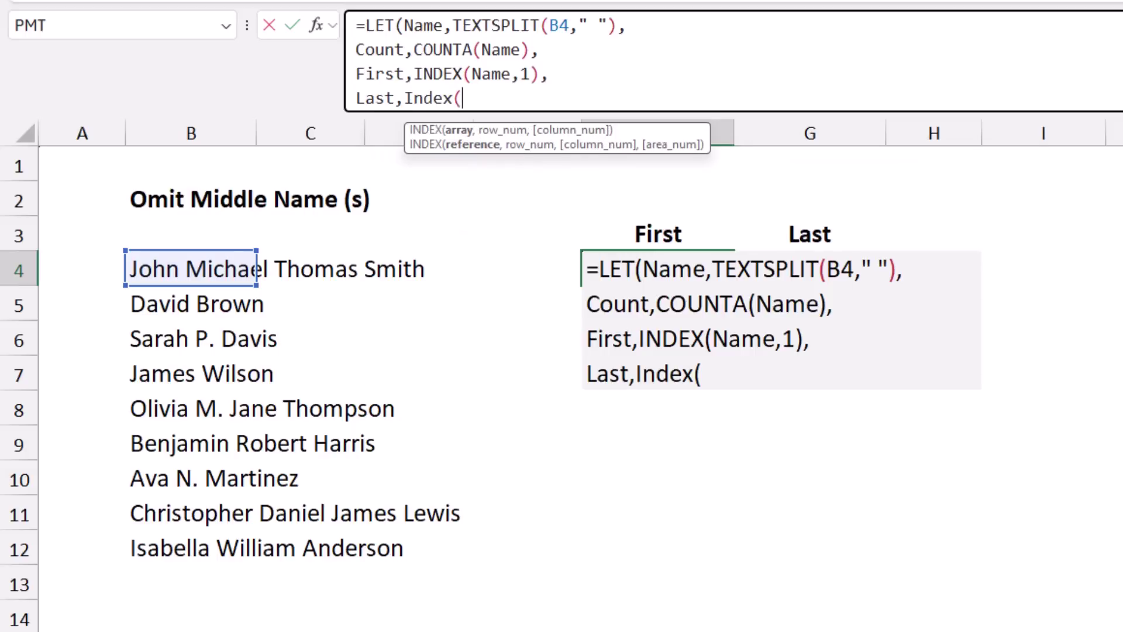
{"action": "type", "text": "Name,"}
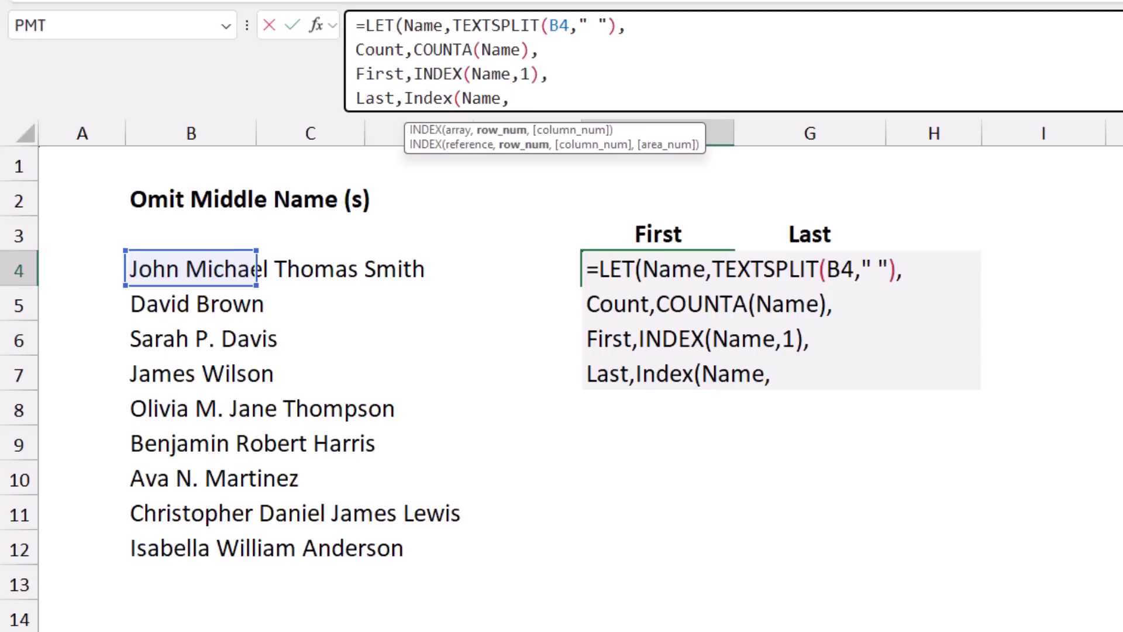
{"action": "type", "text": "Count)"}
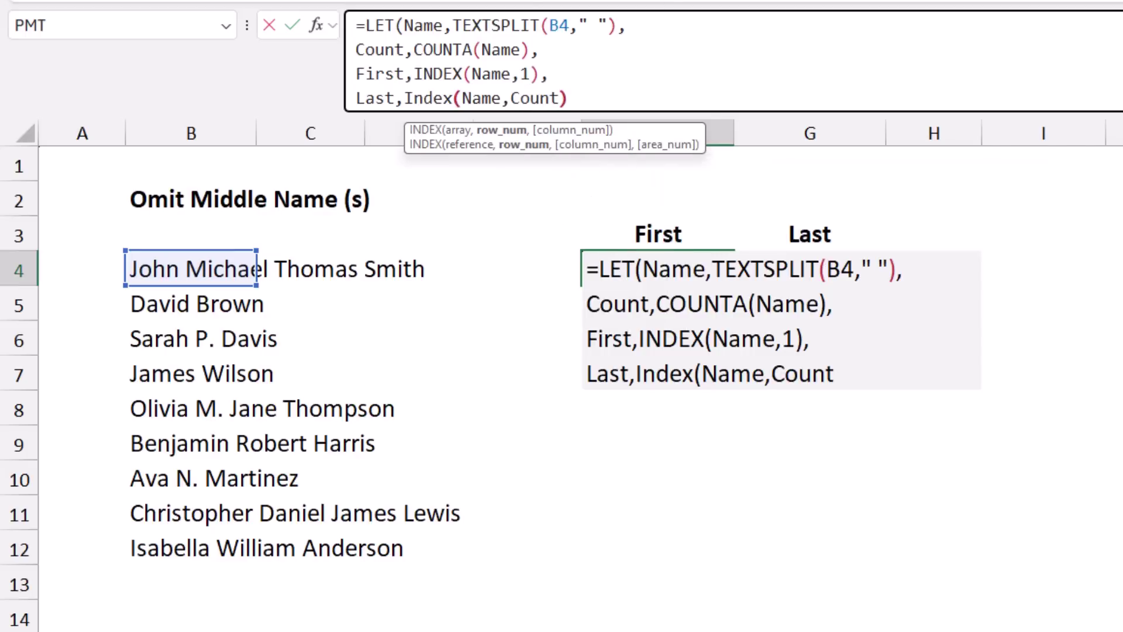
{"action": "type", "text": ","}
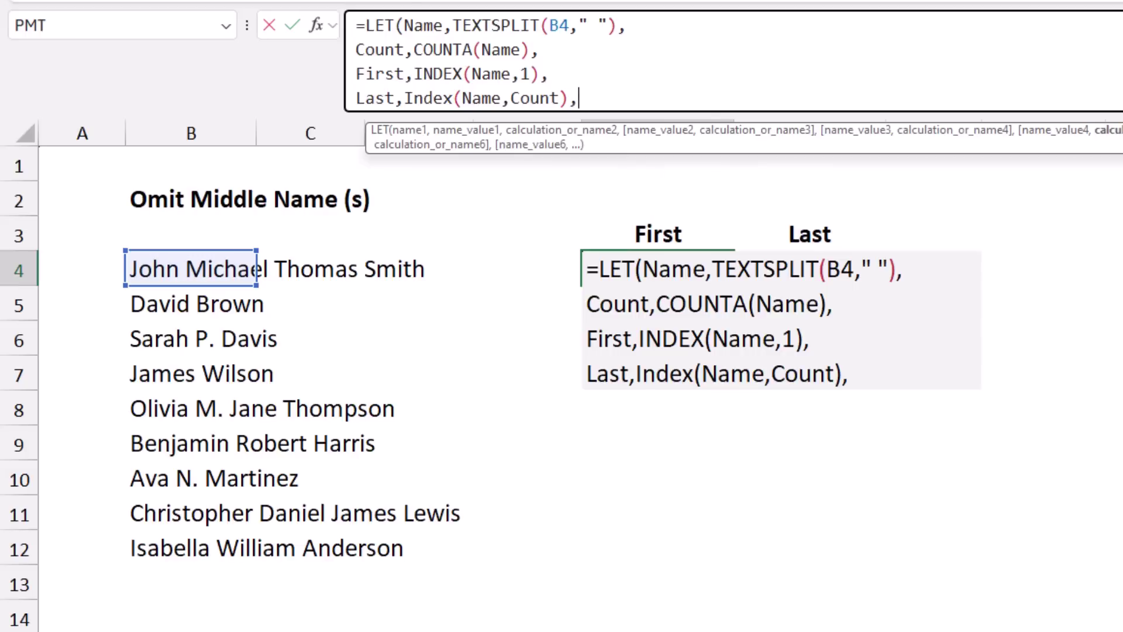
- Finish the LET formula with HSTACK(First,Last) as its final calculation, and fill it from F4 down to row 12
{"action": "key", "text": "alt+Return"}
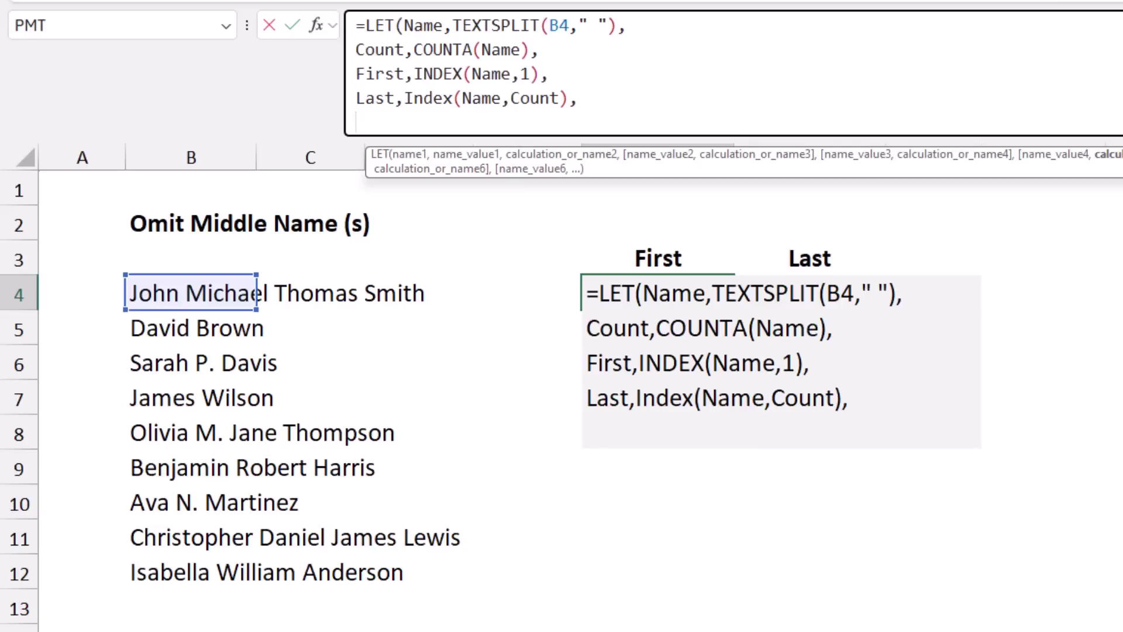
{"action": "type", "text": "Hst"}
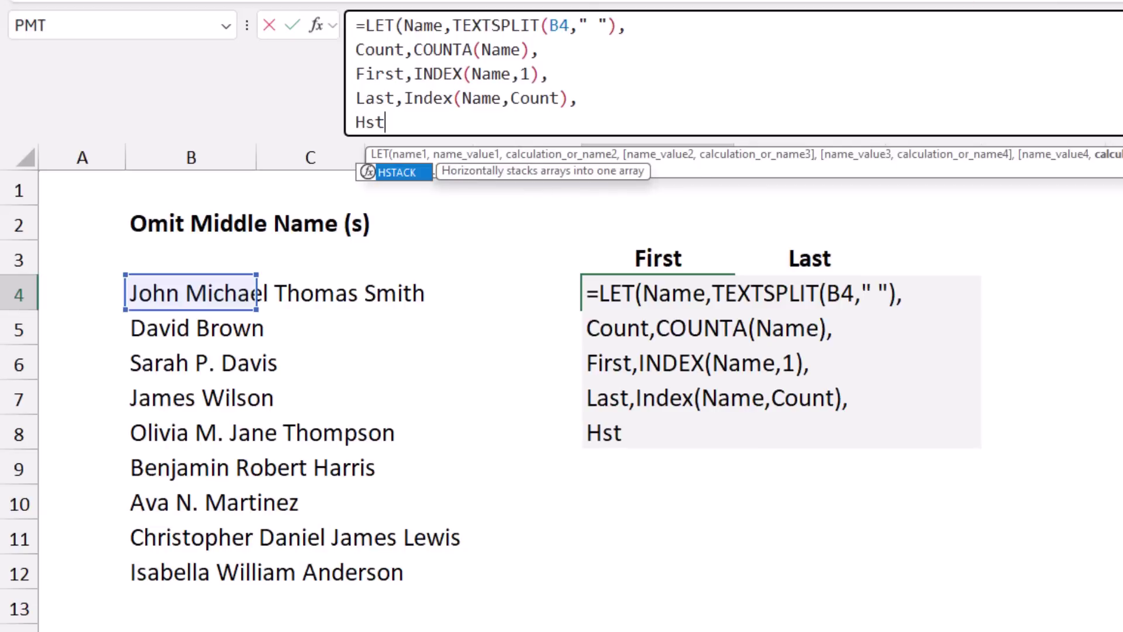
{"action": "key", "text": "Tab"}
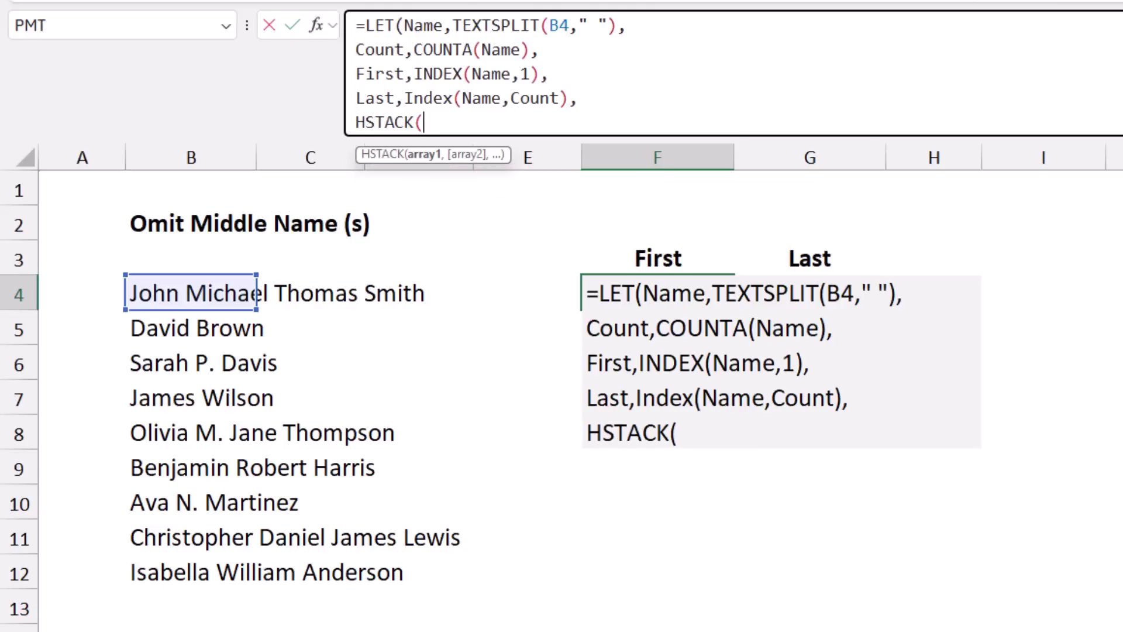
{"action": "type", "text": "First,"}
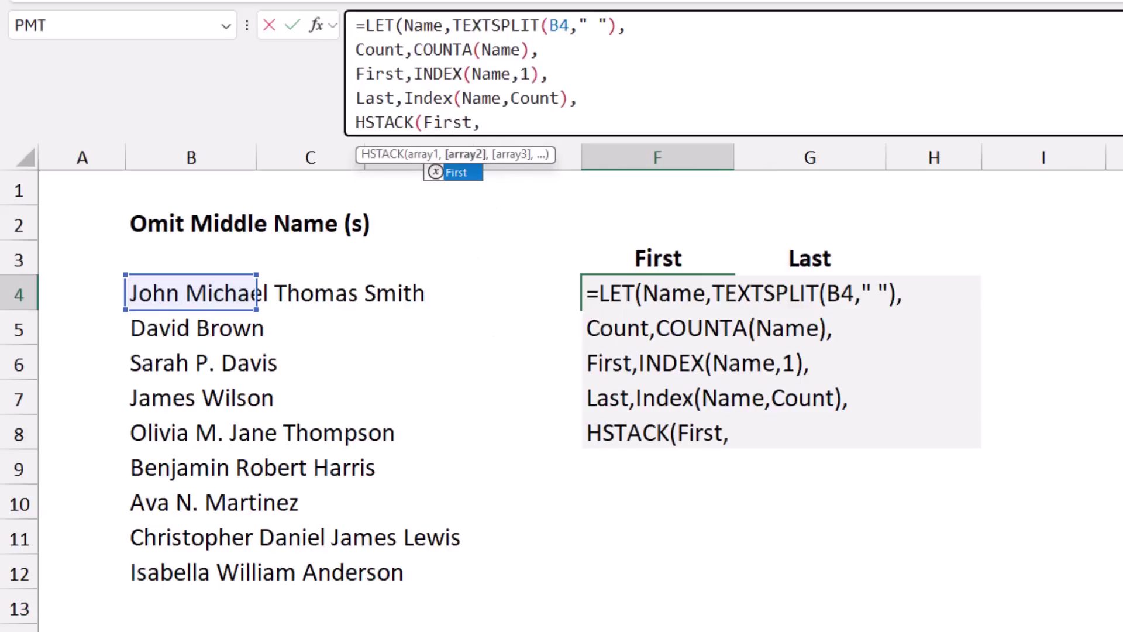
{"action": "type", "text": "Last)"}
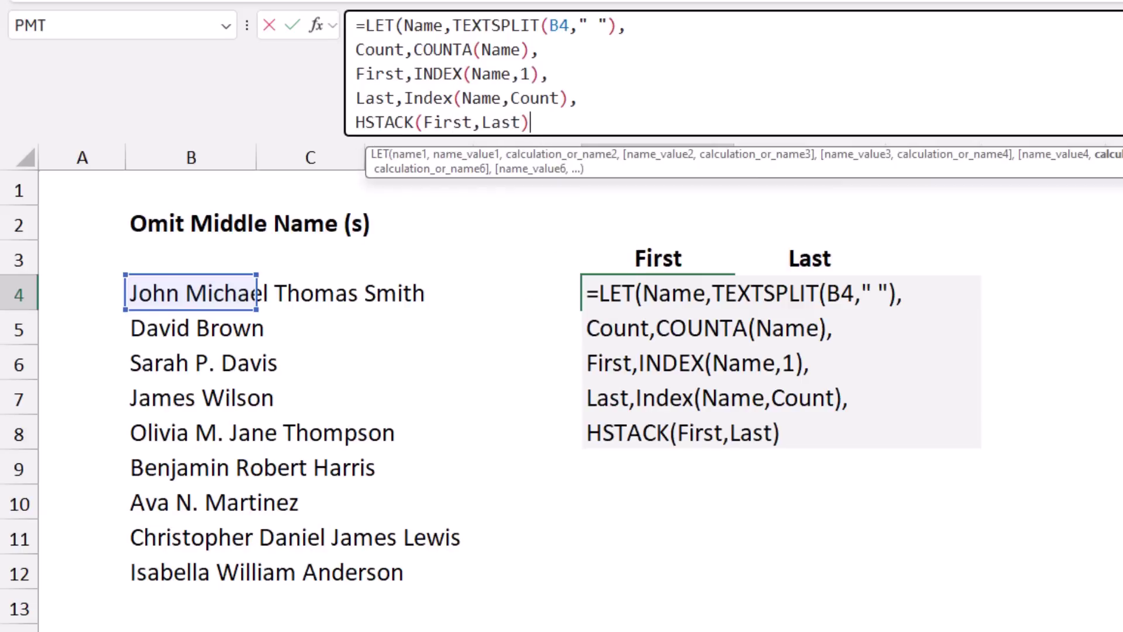
{"action": "type", "text": ")"}
{"action": "key", "text": "Return"}
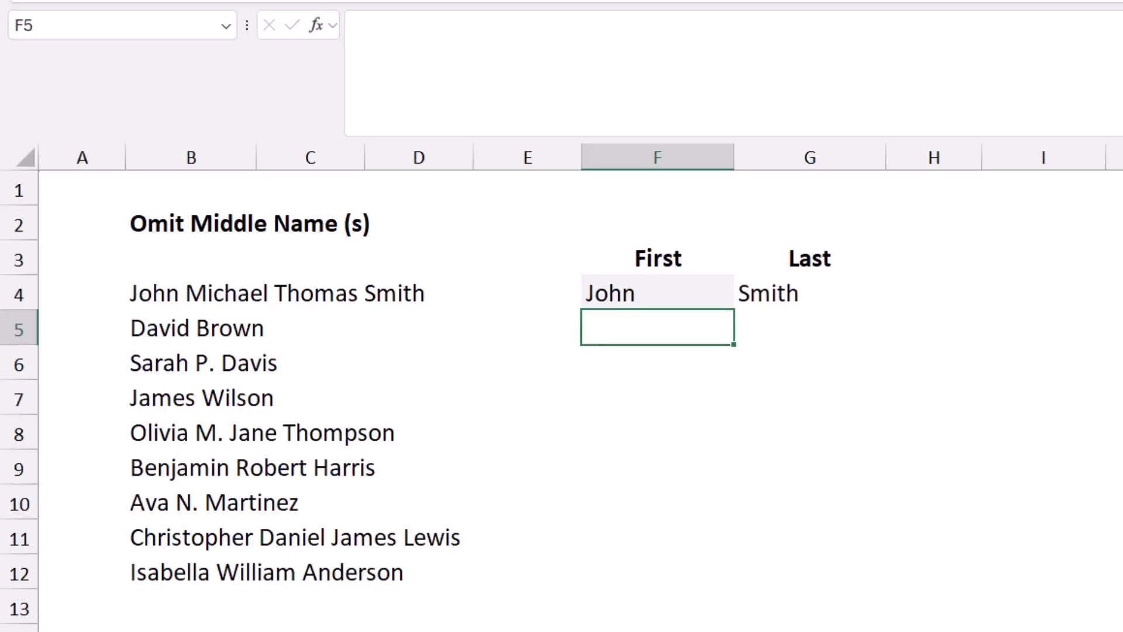
{"action": "left_click", "coordinate": [658, 292]}
{"action": "left_click_drag", "start_coordinate": [733, 309], "coordinate": [735, 590]}
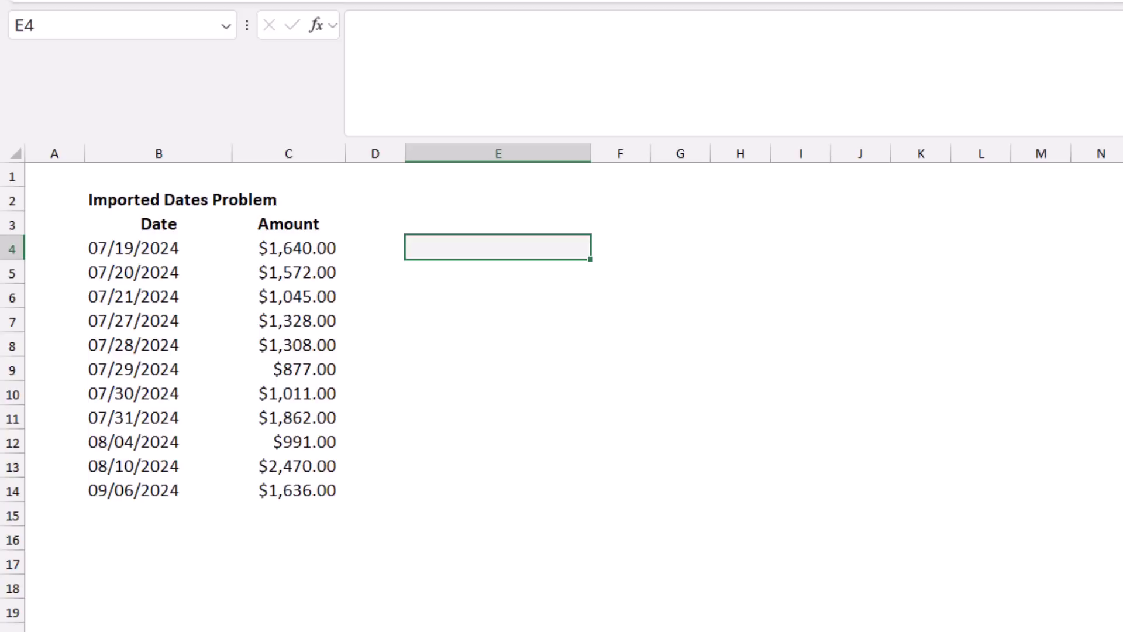
- In E4, enter =TEXTSPLIT(B4,"/") to split the imported date at its slashes
{"action": "type", "text": "=textsp"}
{"action": "key", "text": "Tab"}
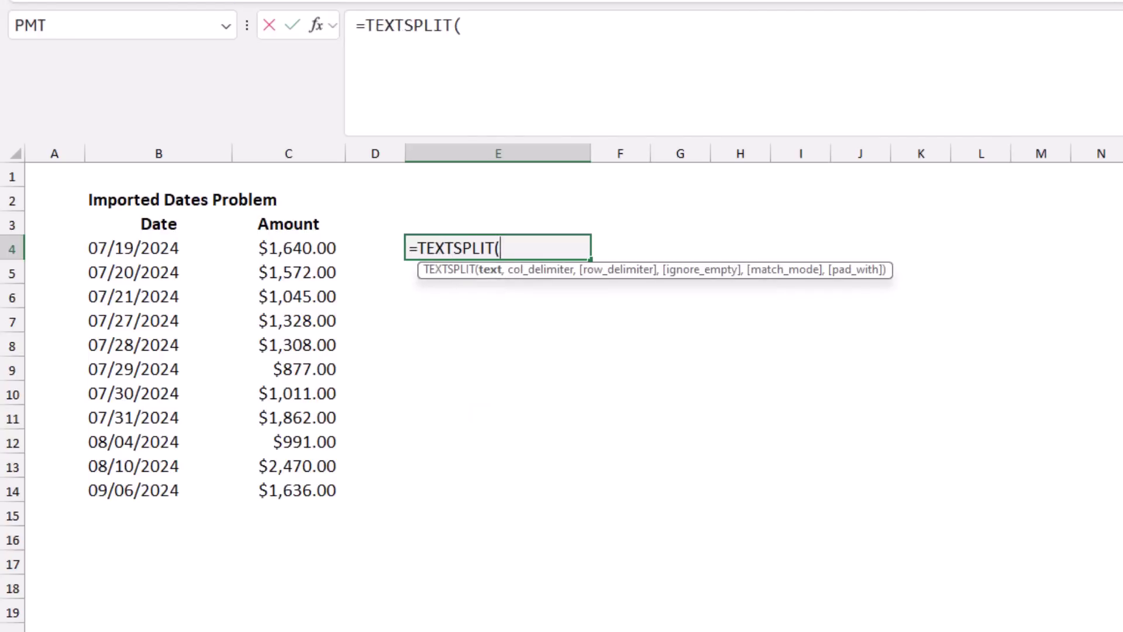
{"action": "key", "text": "Left"}
{"action": "key", "text": "Left"}
{"action": "key", "text": "Left"}
{"action": "type", "text": ","}
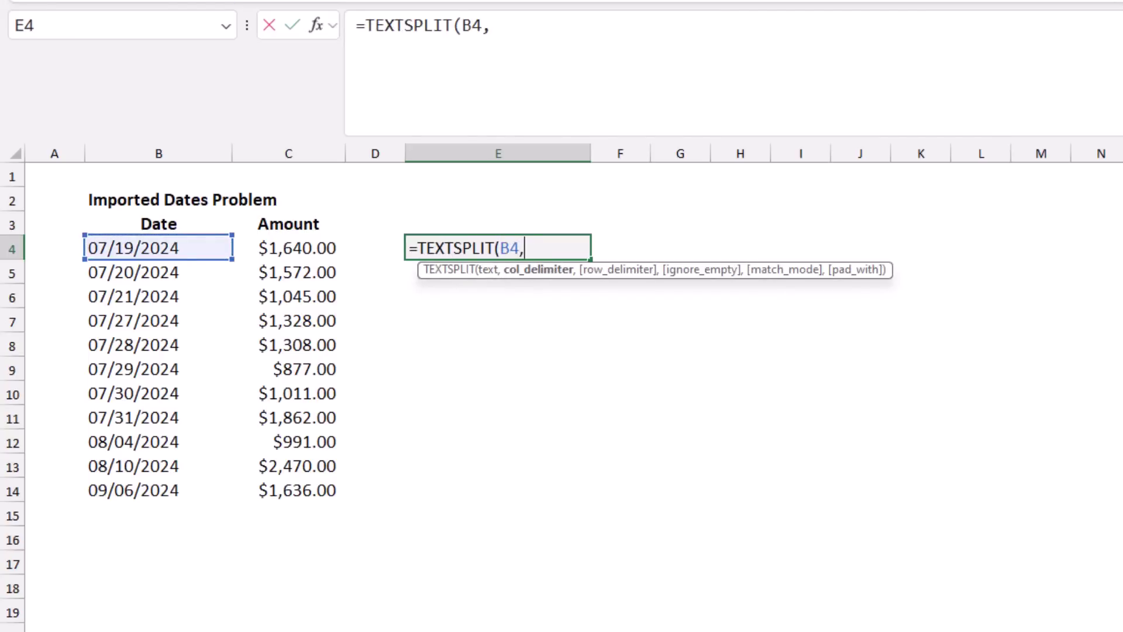
{"action": "type", "text": "\"/\")"}
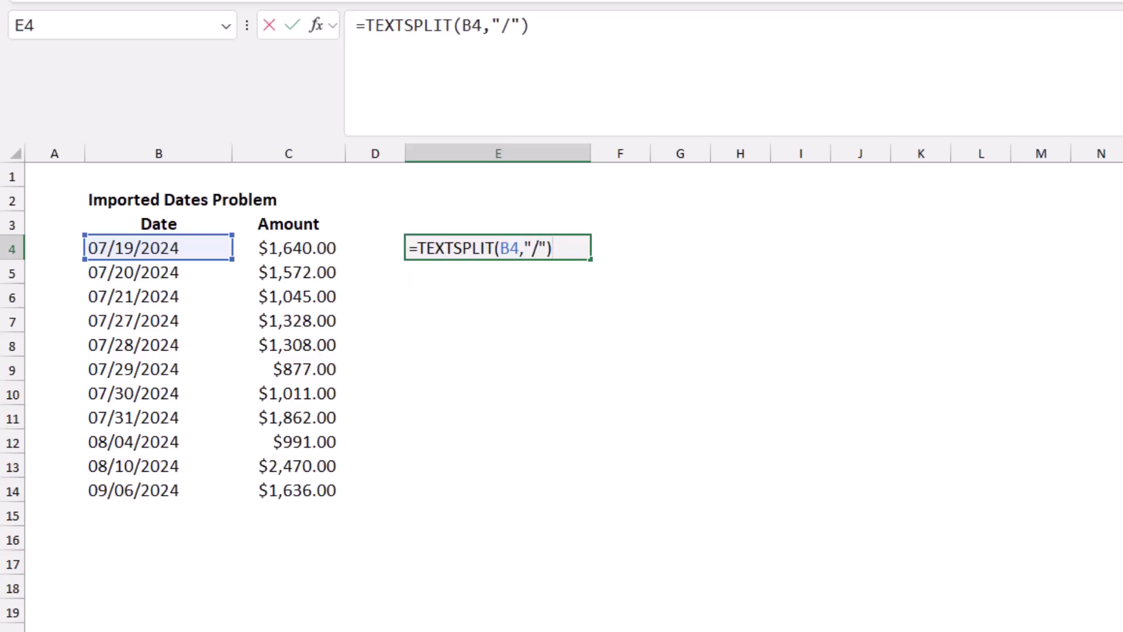
{"action": "key", "text": "ctrl+Return"}
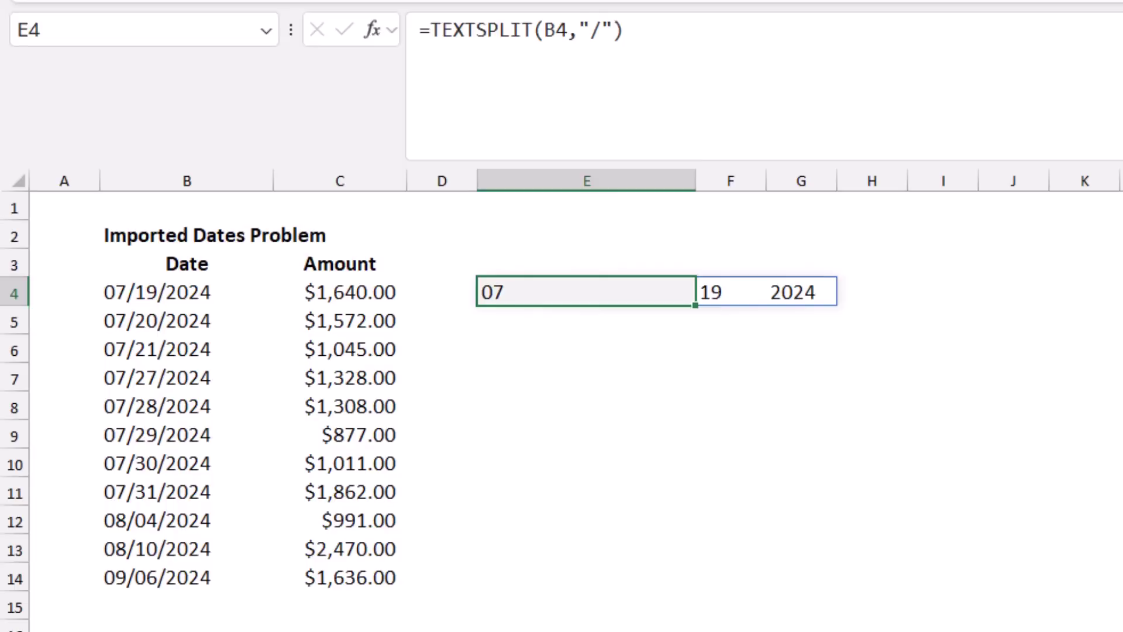
- Copy the TEXTSPLIT expression from E4's formula without its equals sign, and clear the cell
{"action": "left_click", "coordinate": [625, 30]}
{"action": "left_click_drag", "start_coordinate": [624, 30], "coordinate": [431, 29]}
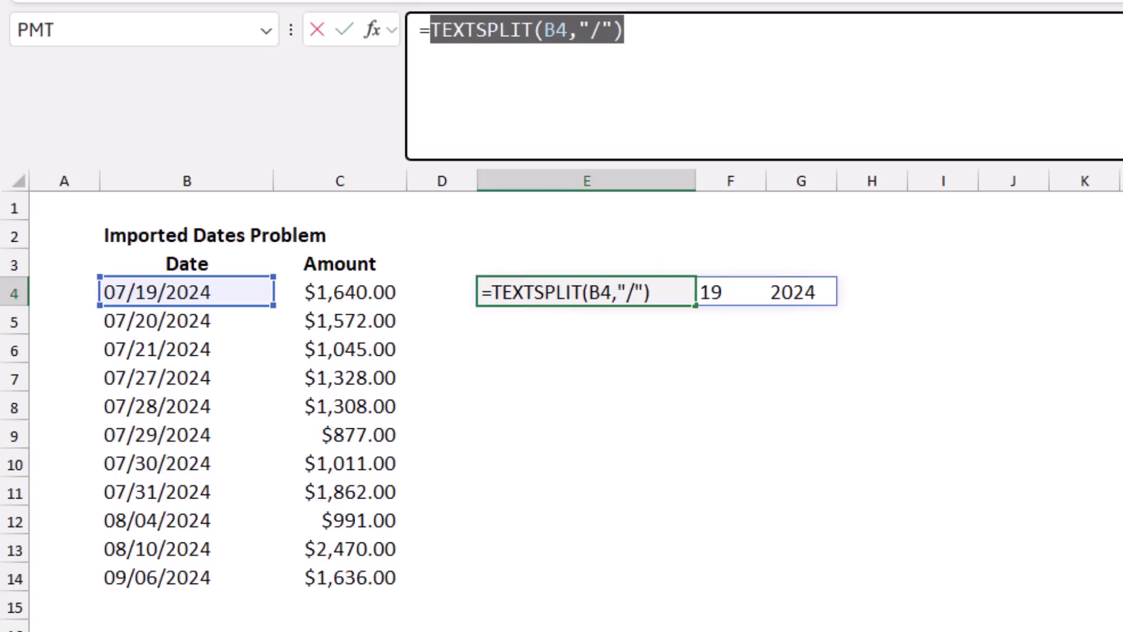
{"action": "key", "text": "ctrl+c"}
{"action": "key", "text": "Escape"}
{"action": "key", "text": "Delete"}
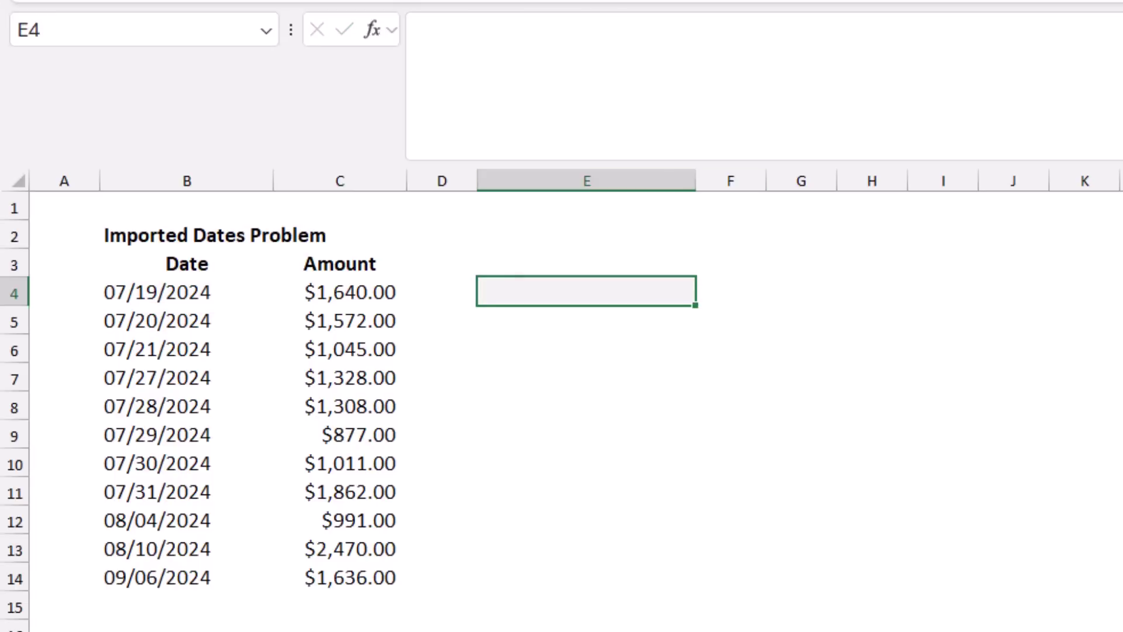
- Start a LET formula in E4 that defines x as the copied TEXTSPLIT(B4,"/")
{"action": "type", "text": "=let("}
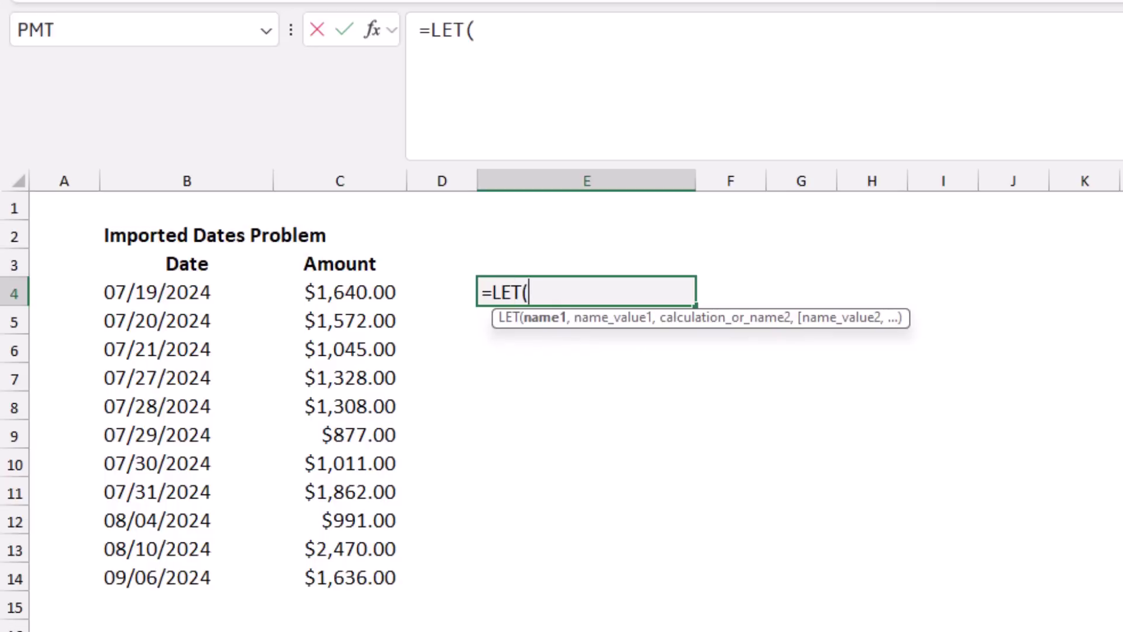
{"action": "type", "text": "x,"}
{"action": "type", "text": "TEXTSPLIT(B4,\"/\")"}
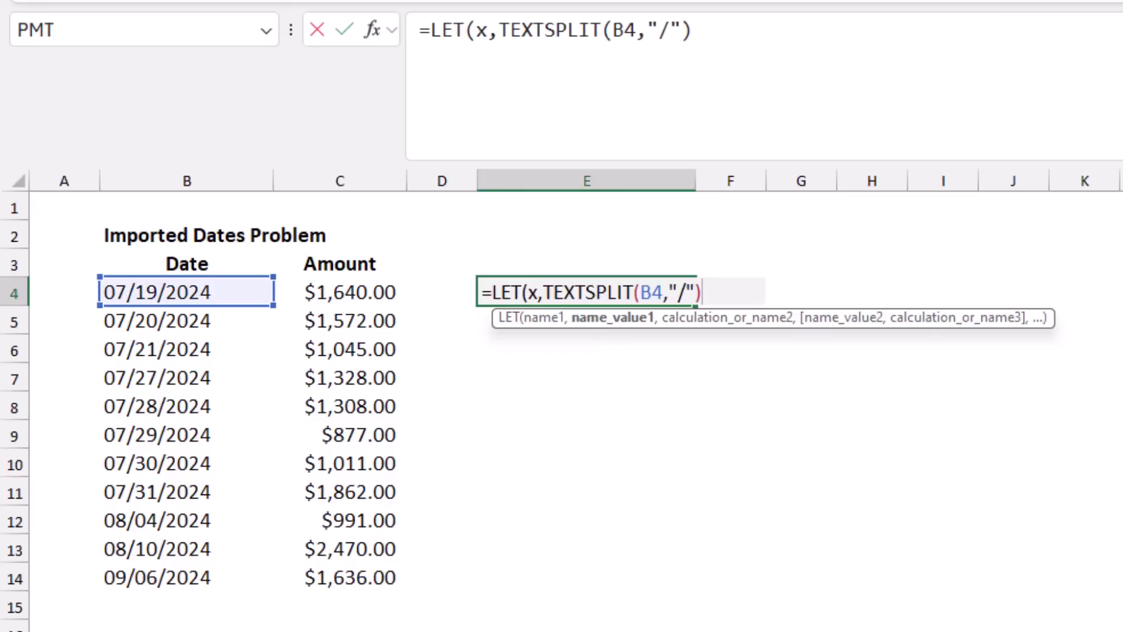
{"action": "left_click", "coordinate": [693, 29]}
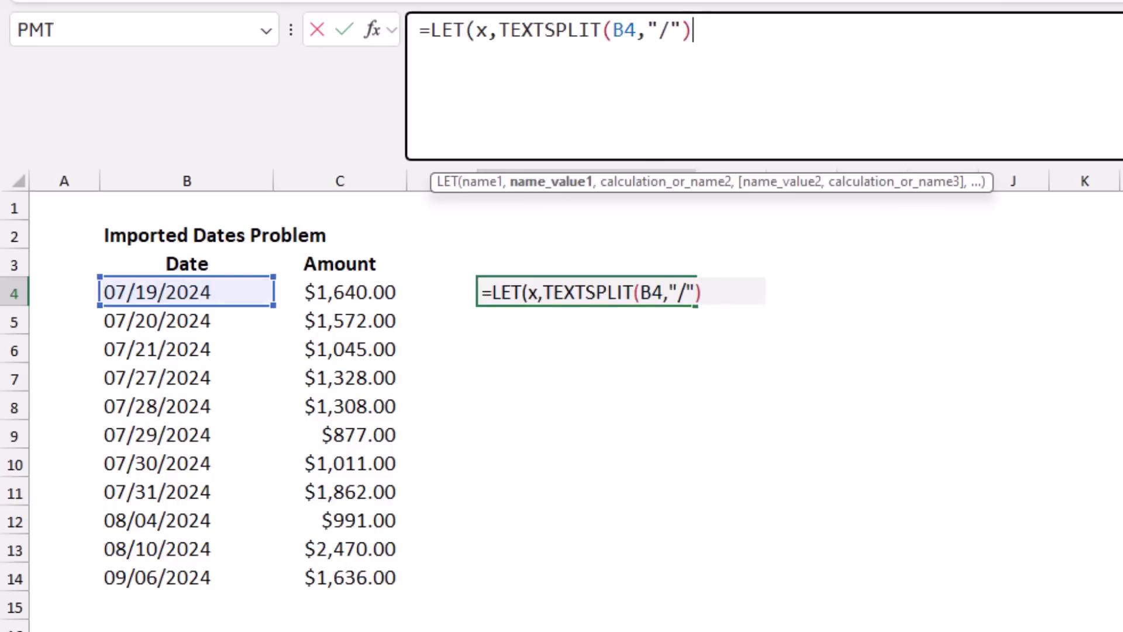
{"action": "type", "text": ","}
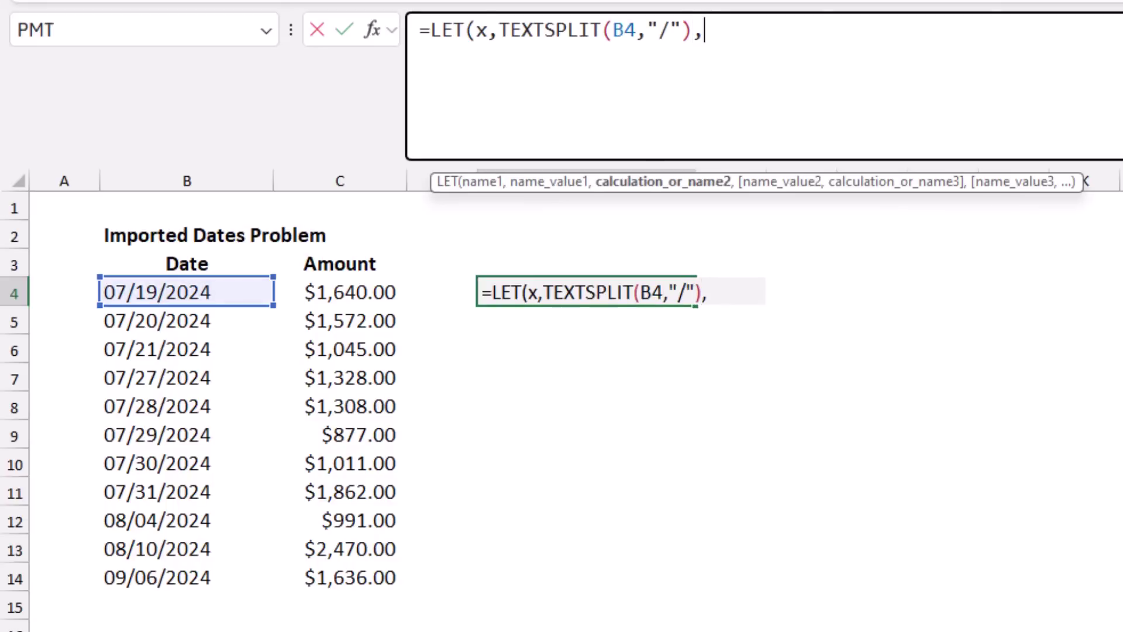
- On the second line of the LET formula, define D as INDEX(x,,2)
{"action": "key", "text": "alt+Return"}
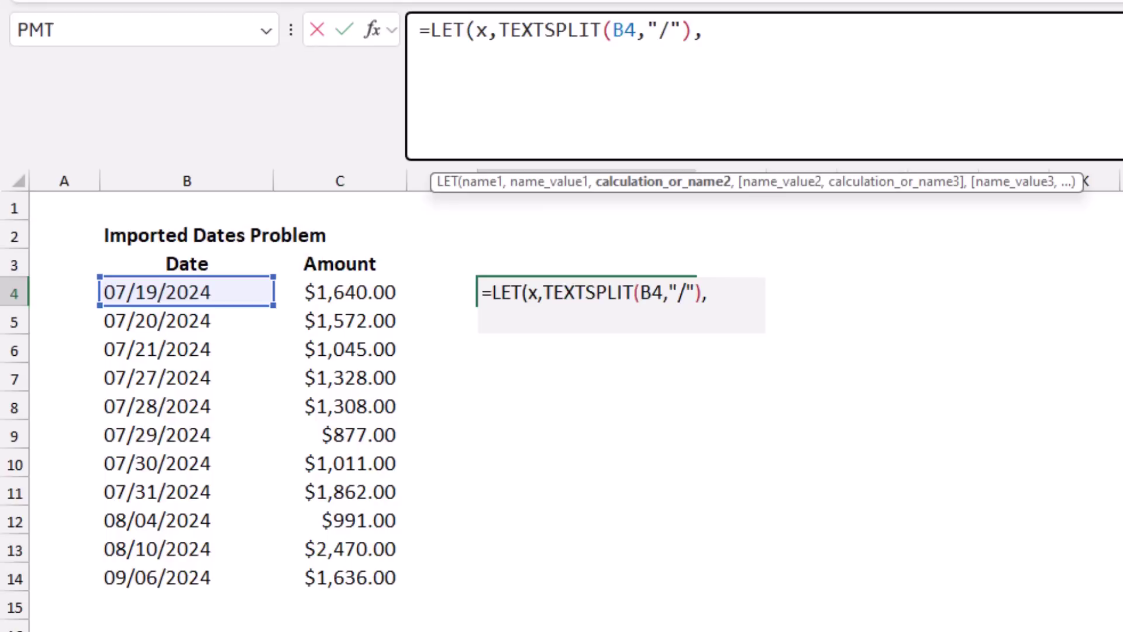
{"action": "type", "text": "D,"}
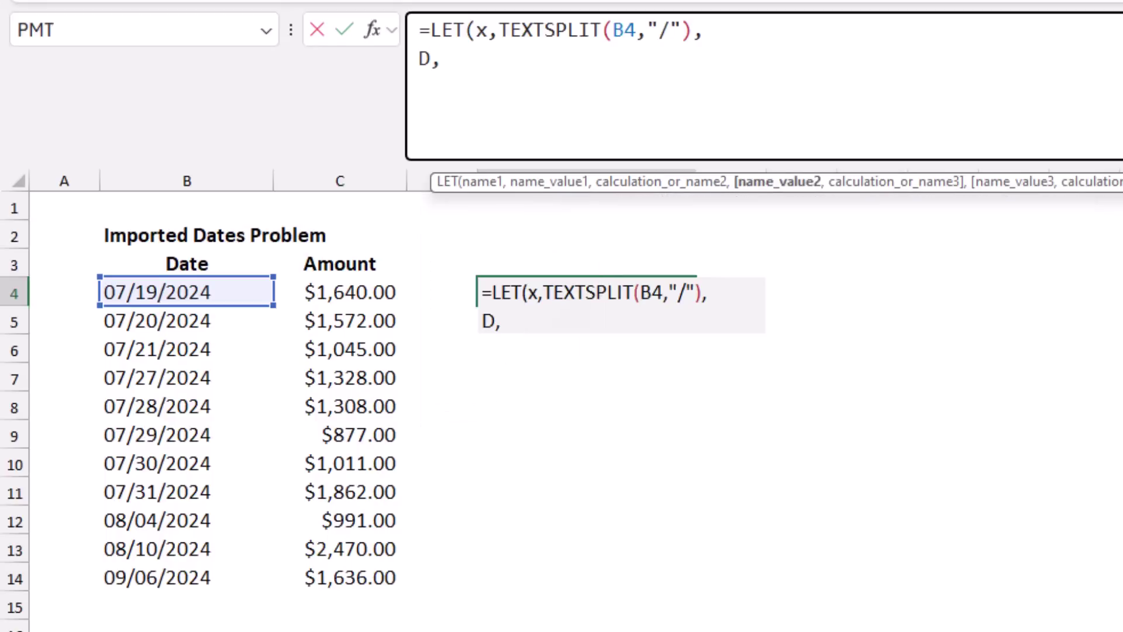
{"action": "type", "text": "I"}
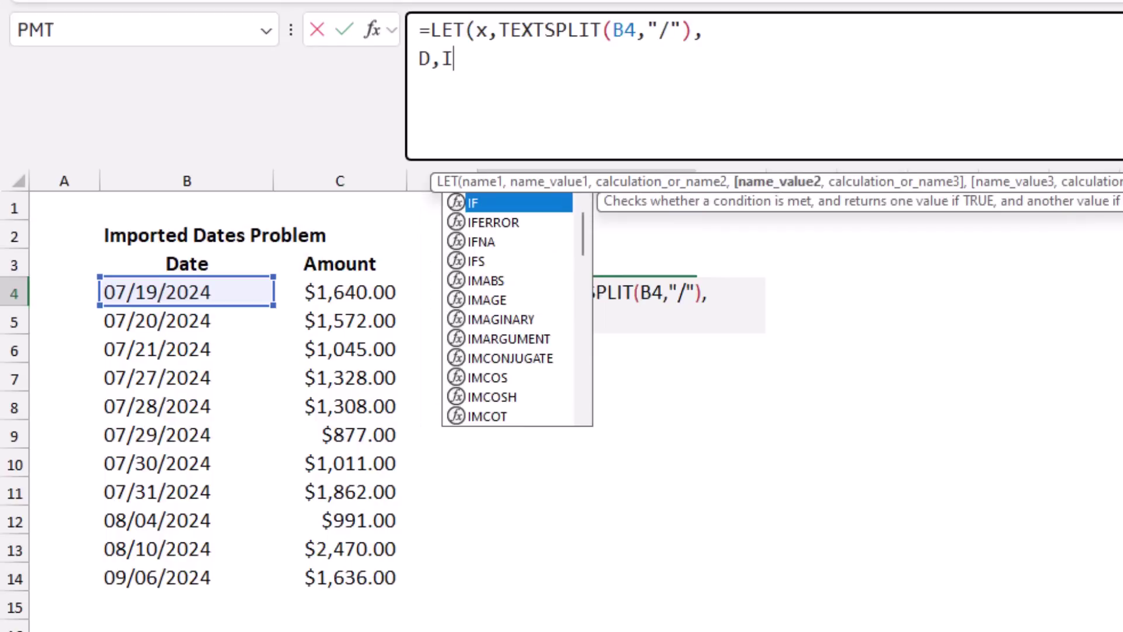
{"action": "type", "text": "NDEX("}
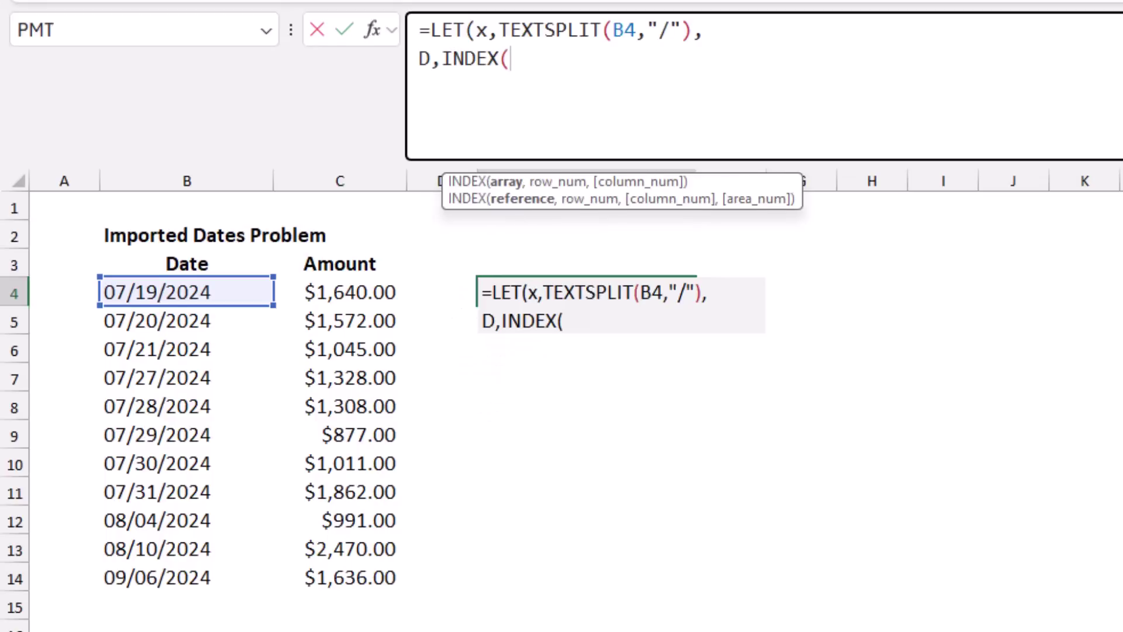
{"action": "type", "text": "x"}
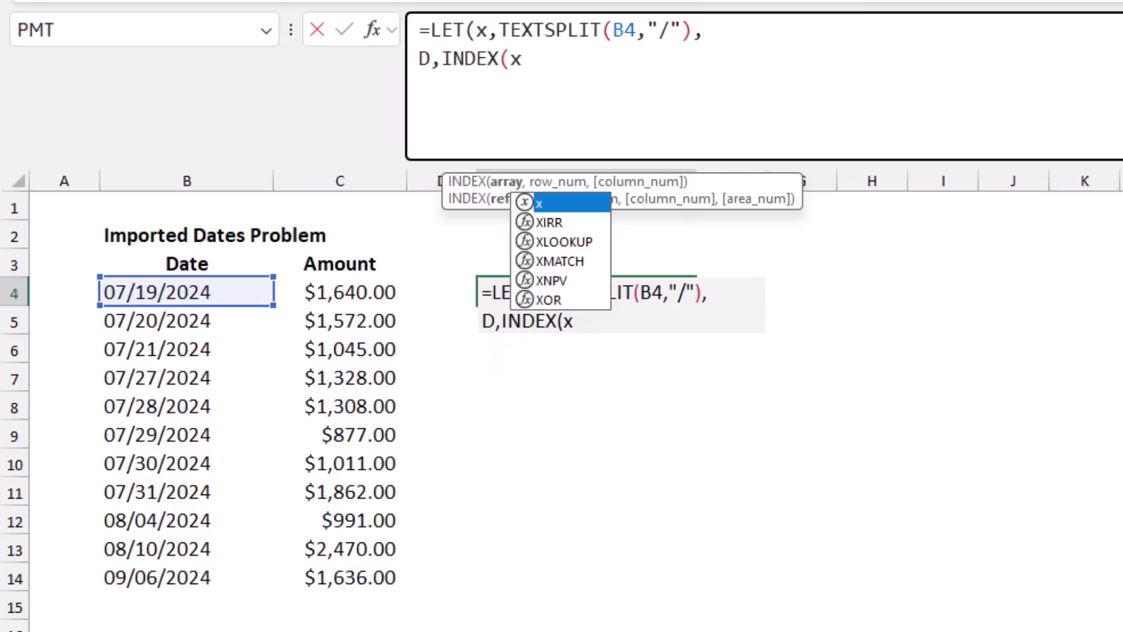
{"action": "type", "text": ","}
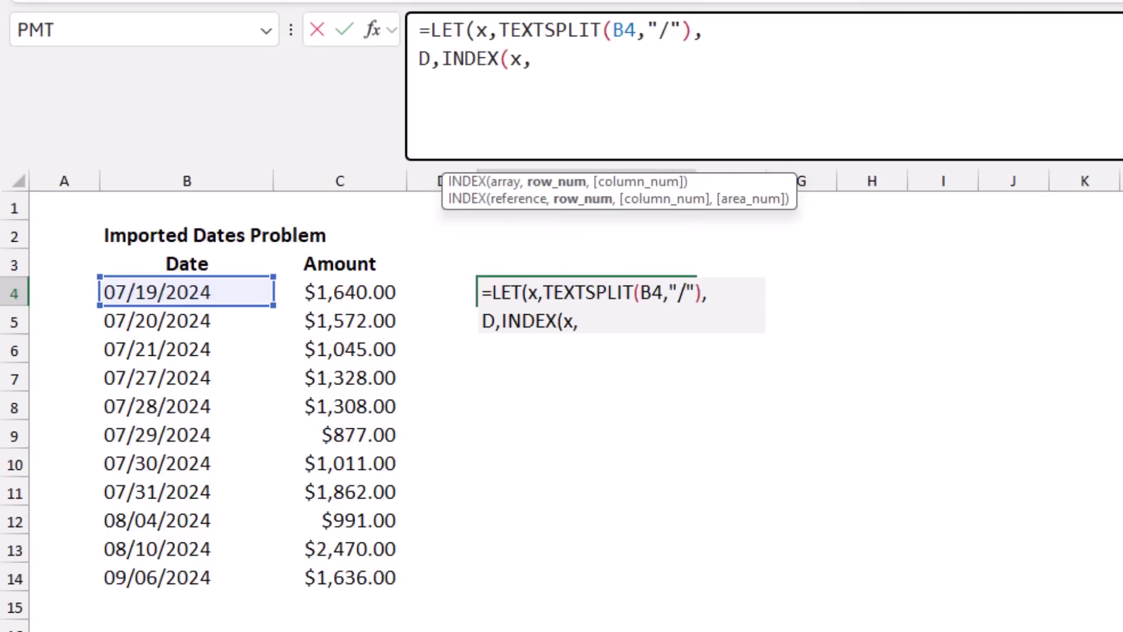
{"action": "type", "text": ","}
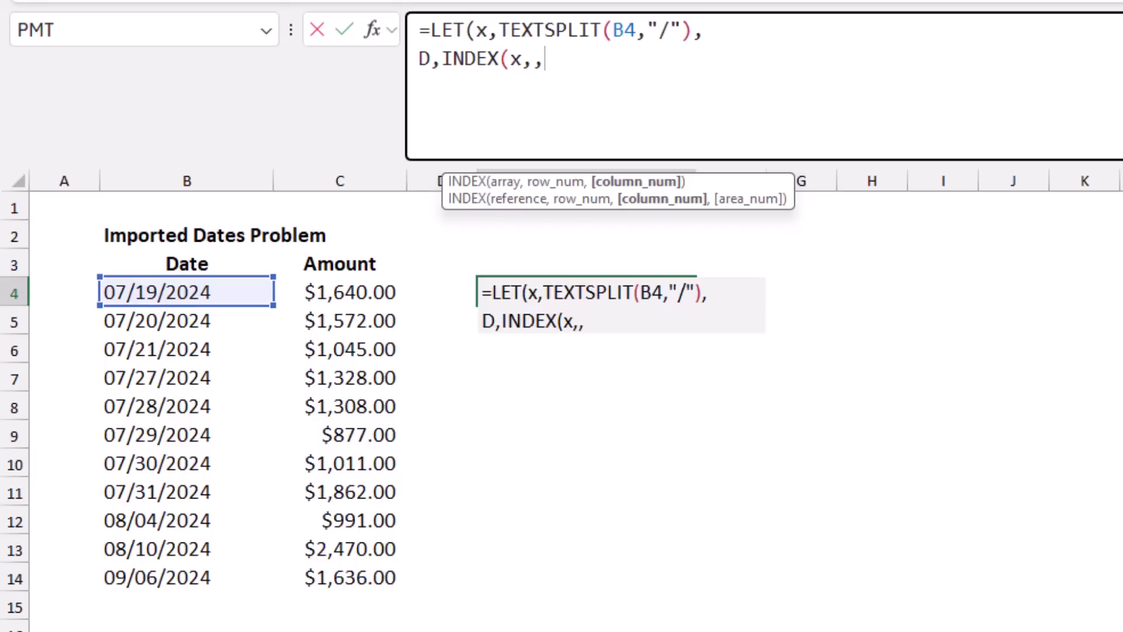
{"action": "type", "text": "2),"}
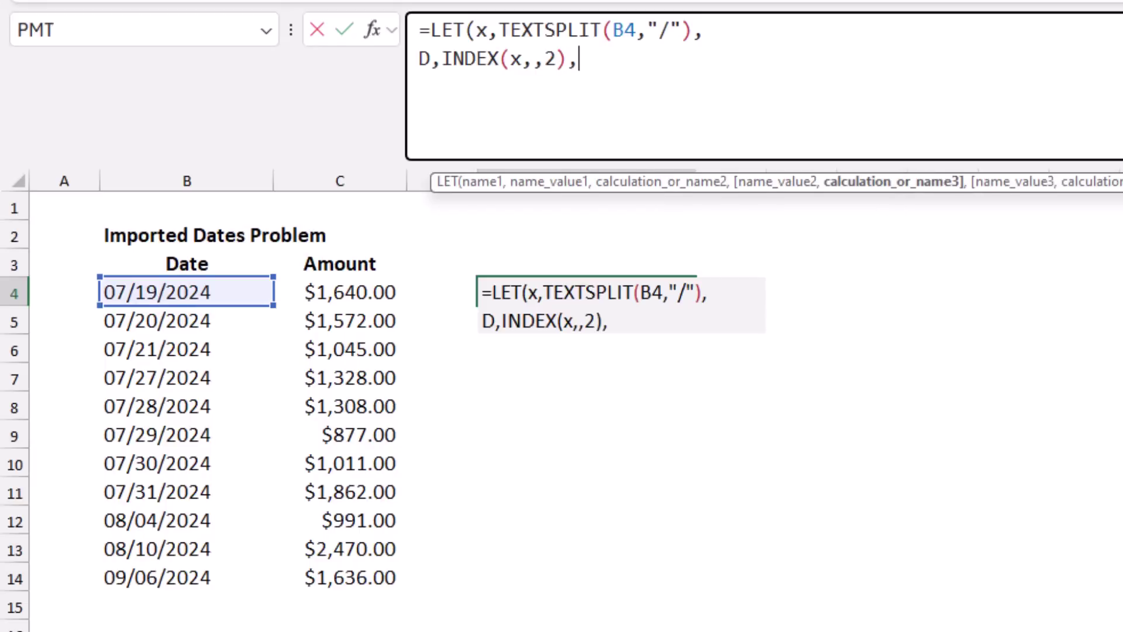
- On separate new lines of the LET formula, define M as INDEX(x,,1) and Y as INDEX(x,,3)
{"action": "key", "text": "alt+Return"}
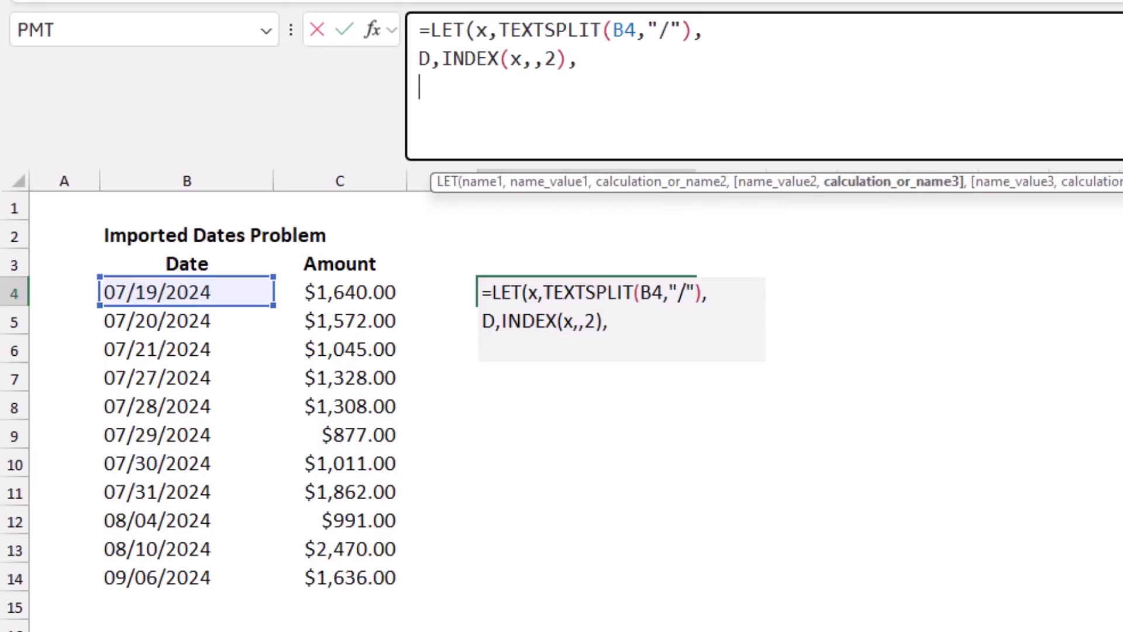
{"action": "type", "text": "M"}
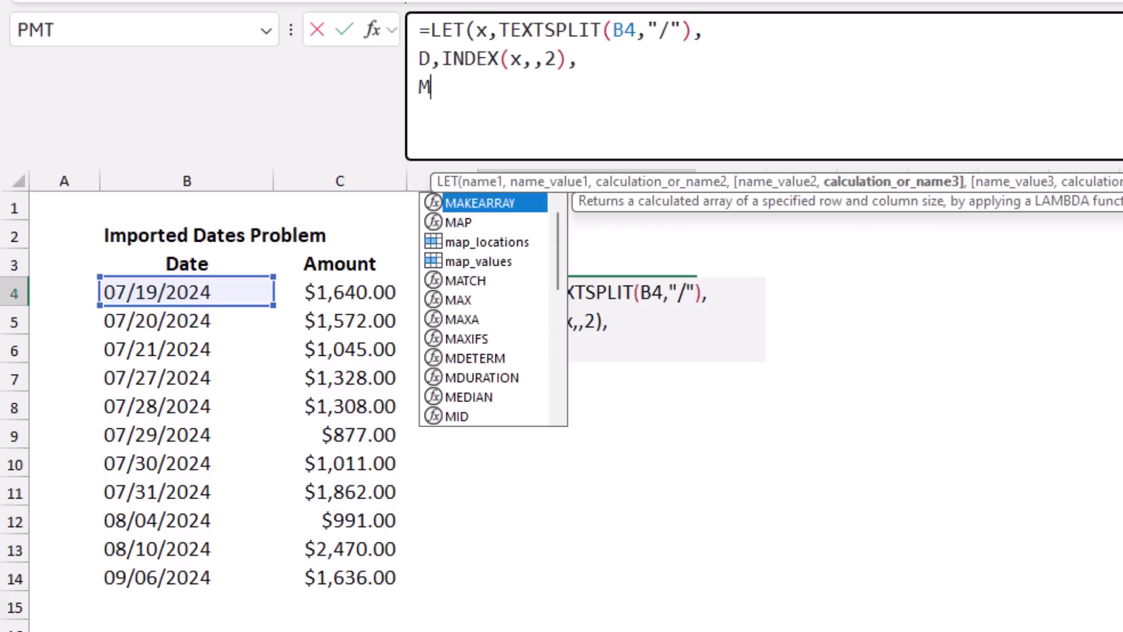
{"action": "type", "text": ","}
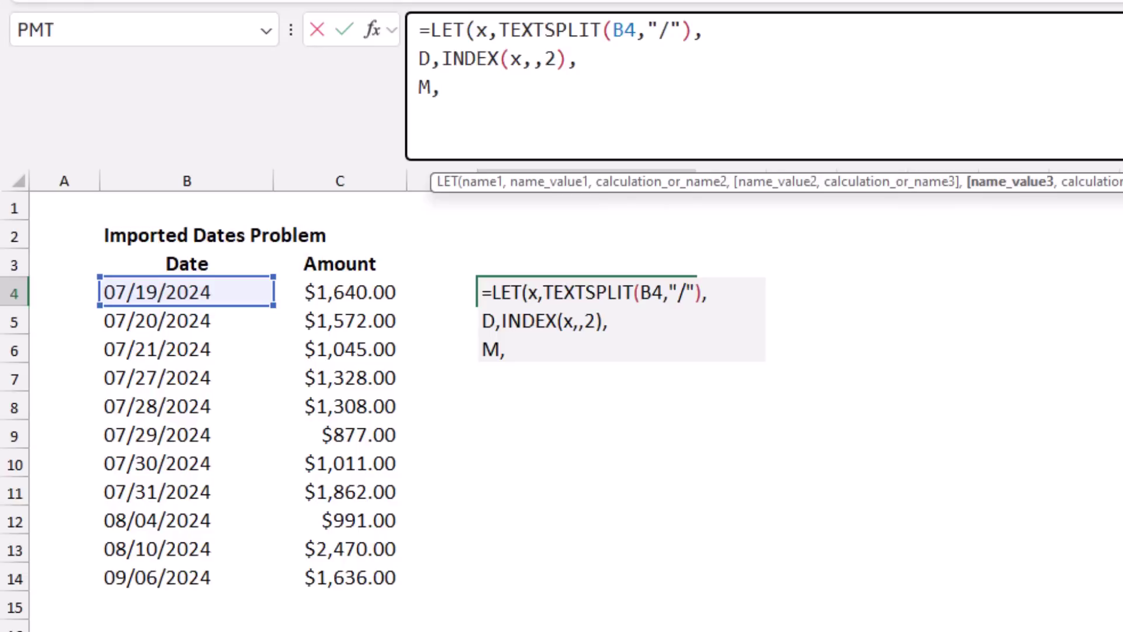
{"action": "type", "text": "Index(x,,1),"}
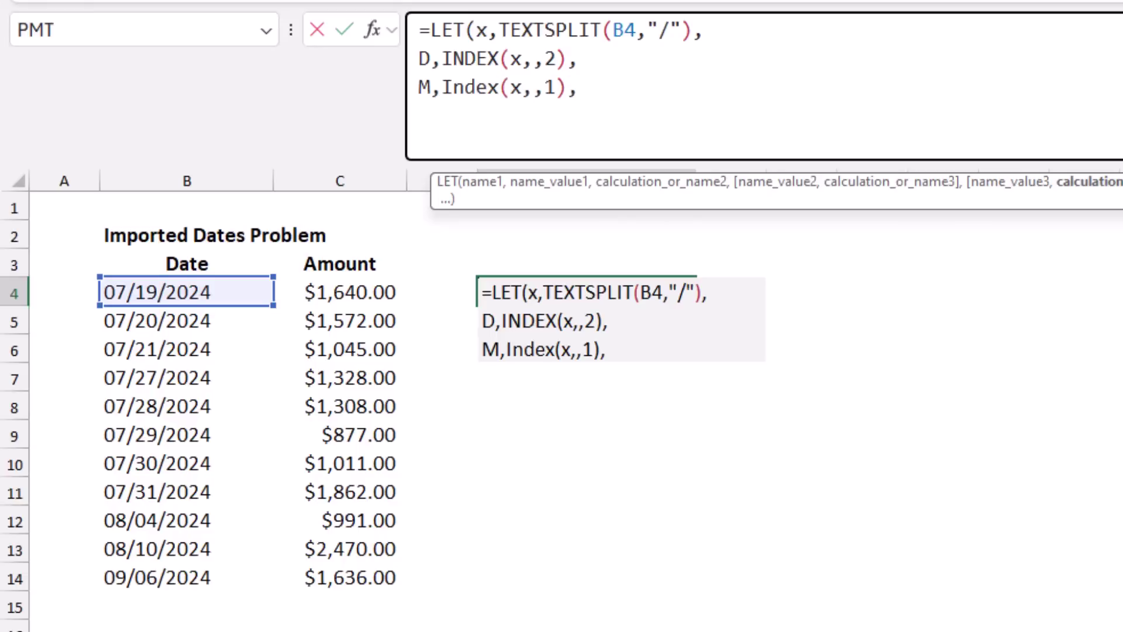
{"action": "key", "text": "alt+Return"}
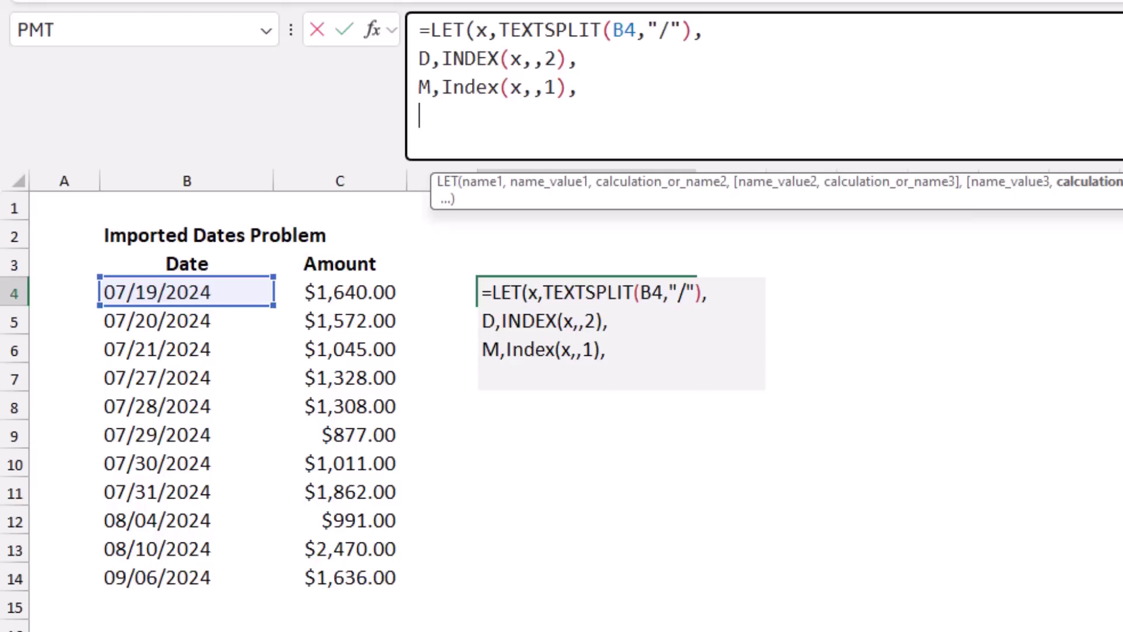
{"action": "type", "text": "Y,Index(x,,3),"}
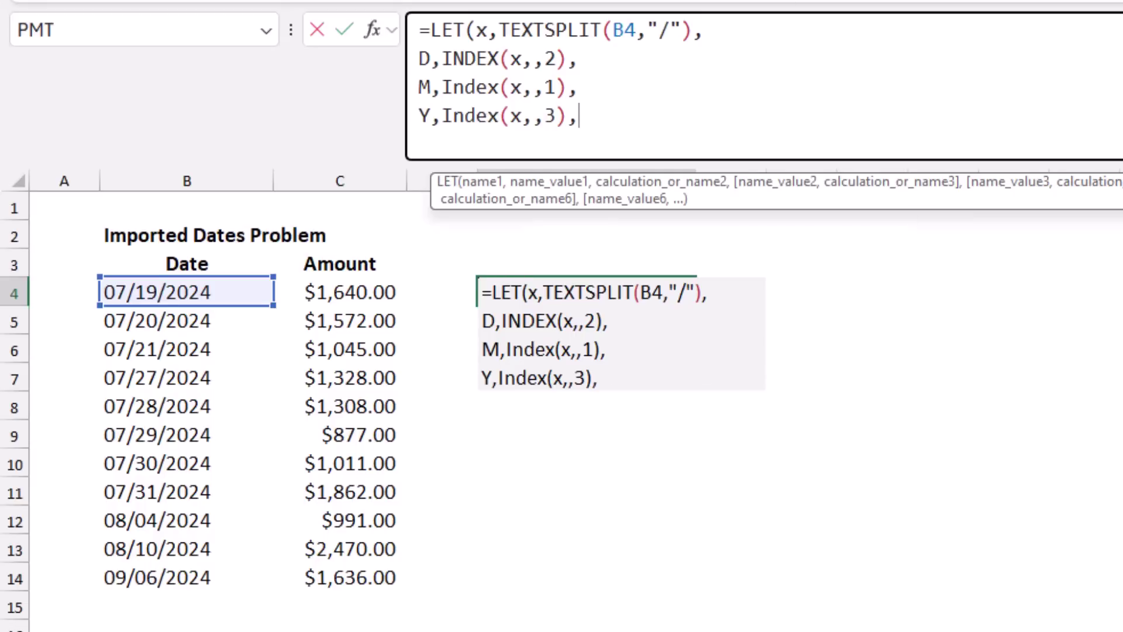
- Finish the LET formula on a fifth line with DATE(Y,M,D) as its final calculation, and enter it
{"action": "key", "text": "alt+Return"}
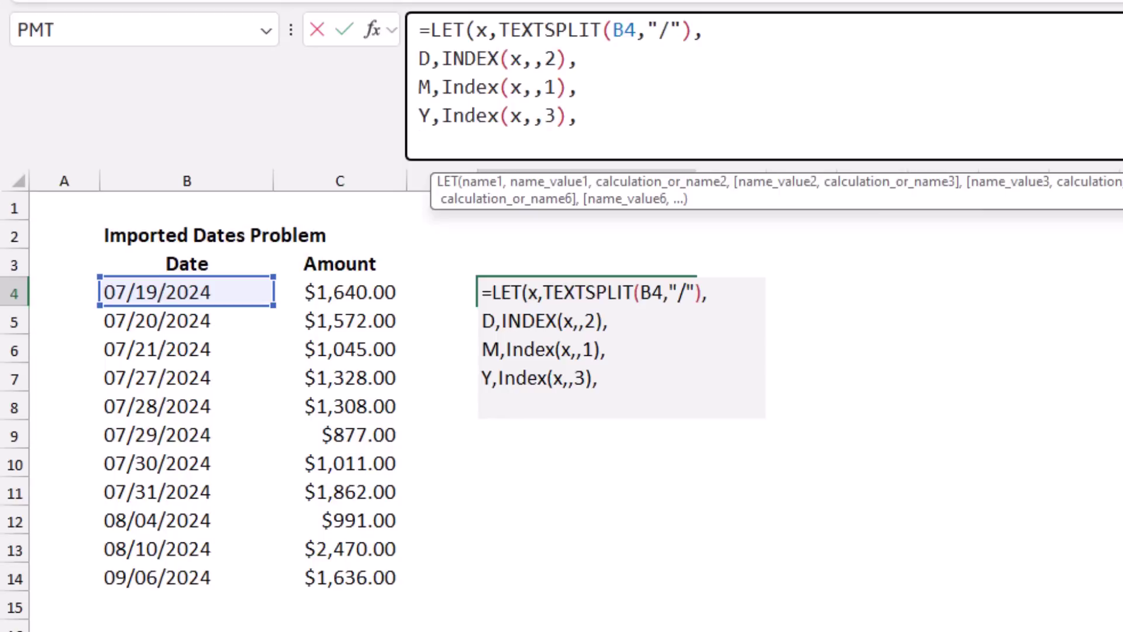
{"action": "type", "text": "Date("}
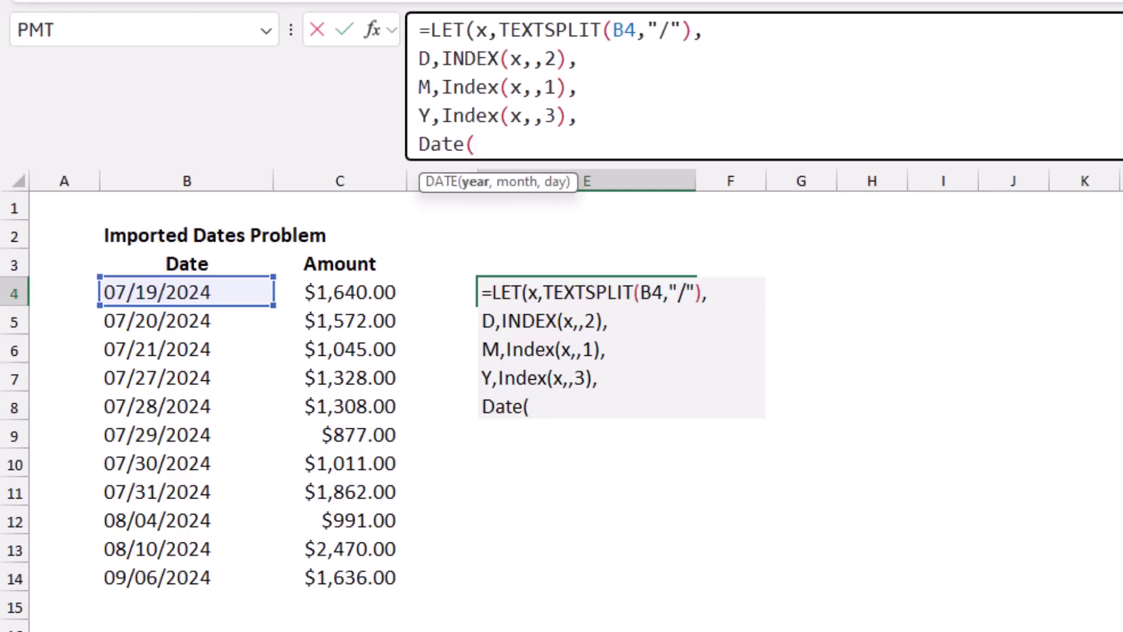
{"action": "type", "text": "Y,"}
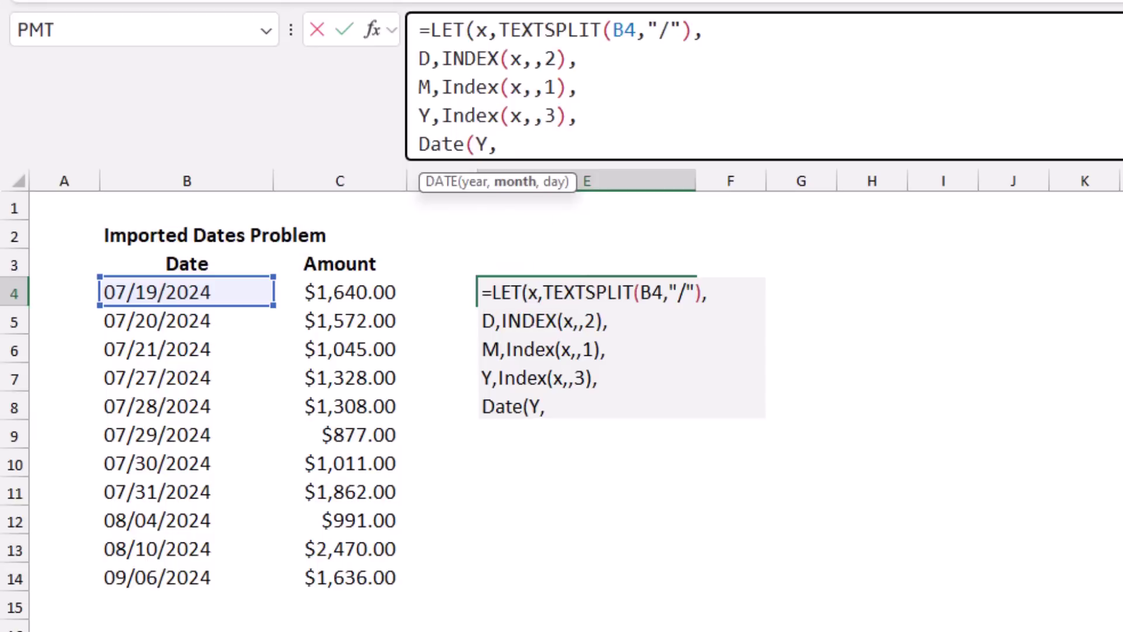
{"action": "type", "text": "M,"}
{"action": "type", "text": "D"}
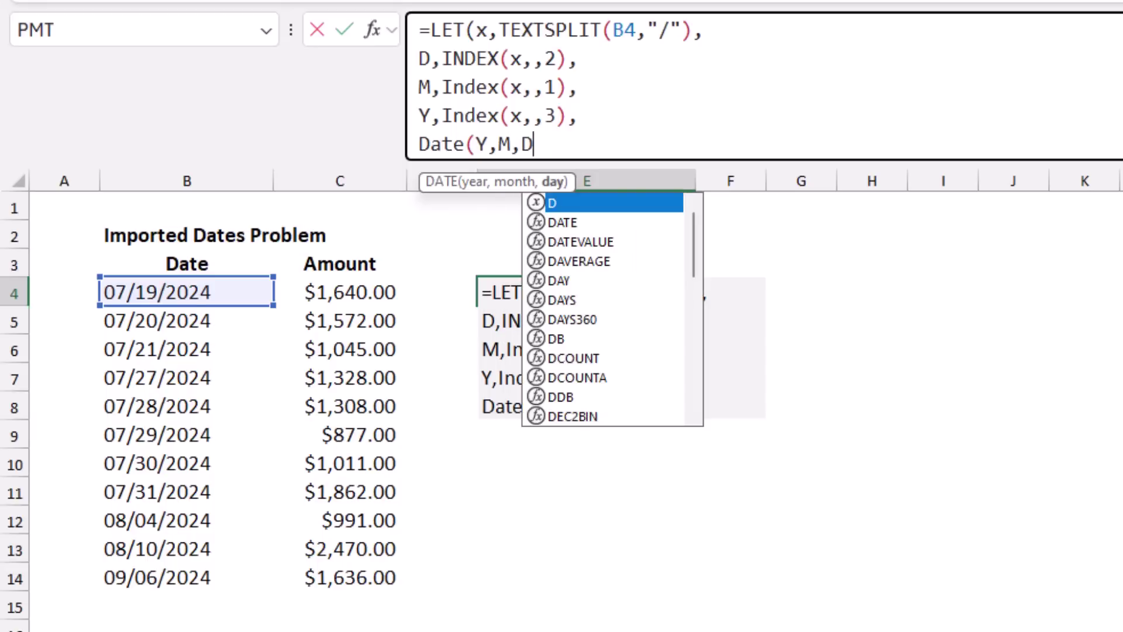
{"action": "type", "text": "))"}
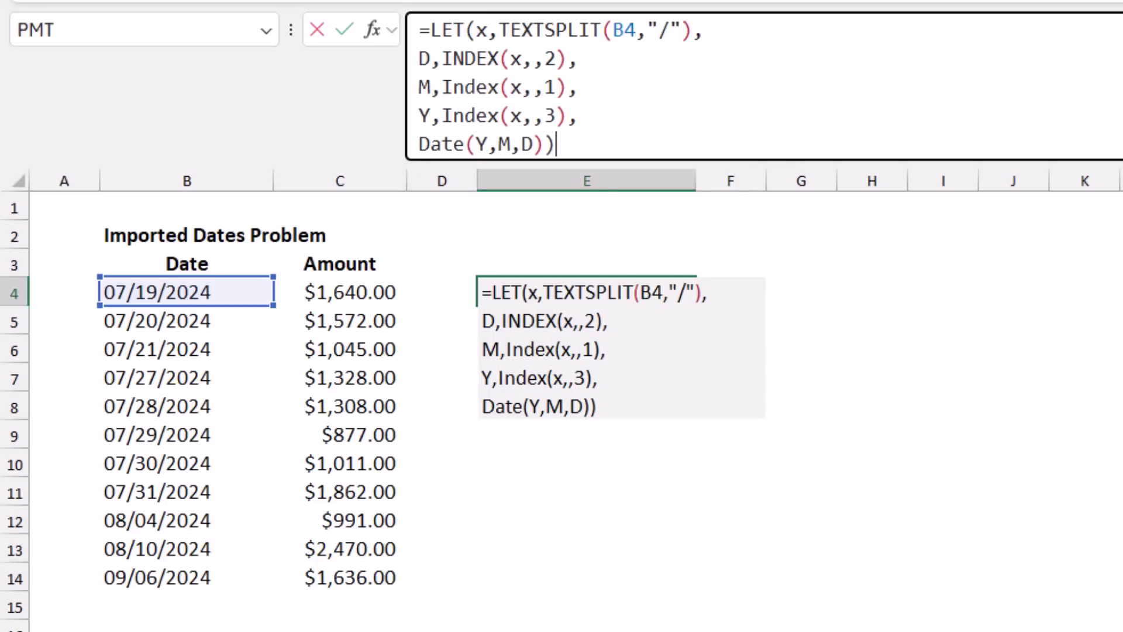
{"action": "key", "text": "Return"}
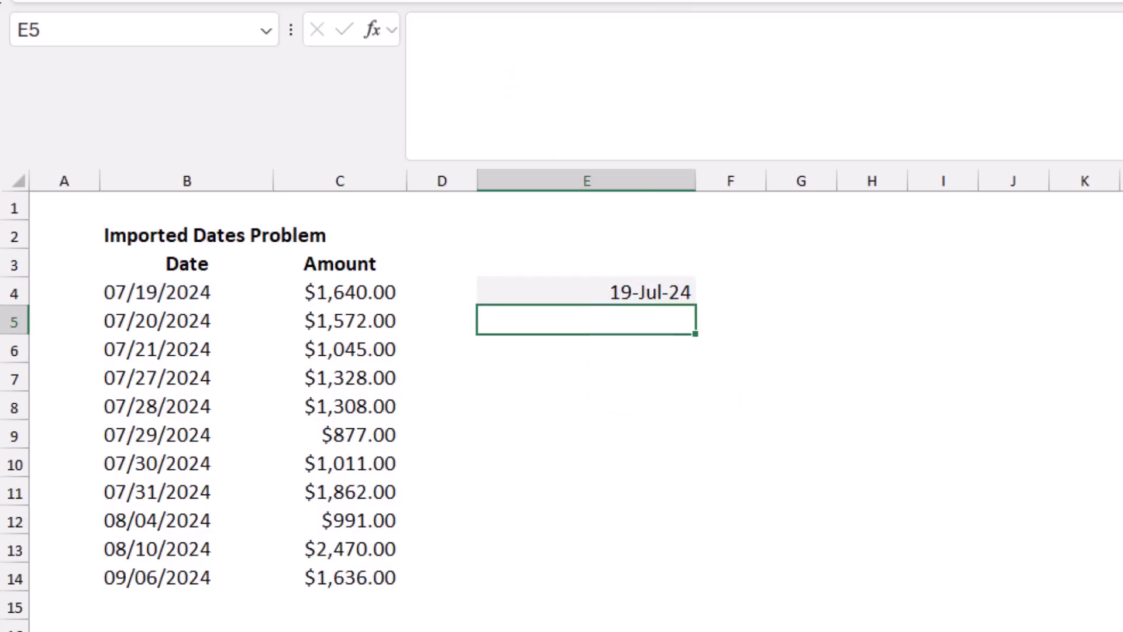
- Fill the LET date formula from E4 down to E14
{"action": "left_click", "coordinate": [585, 291]}
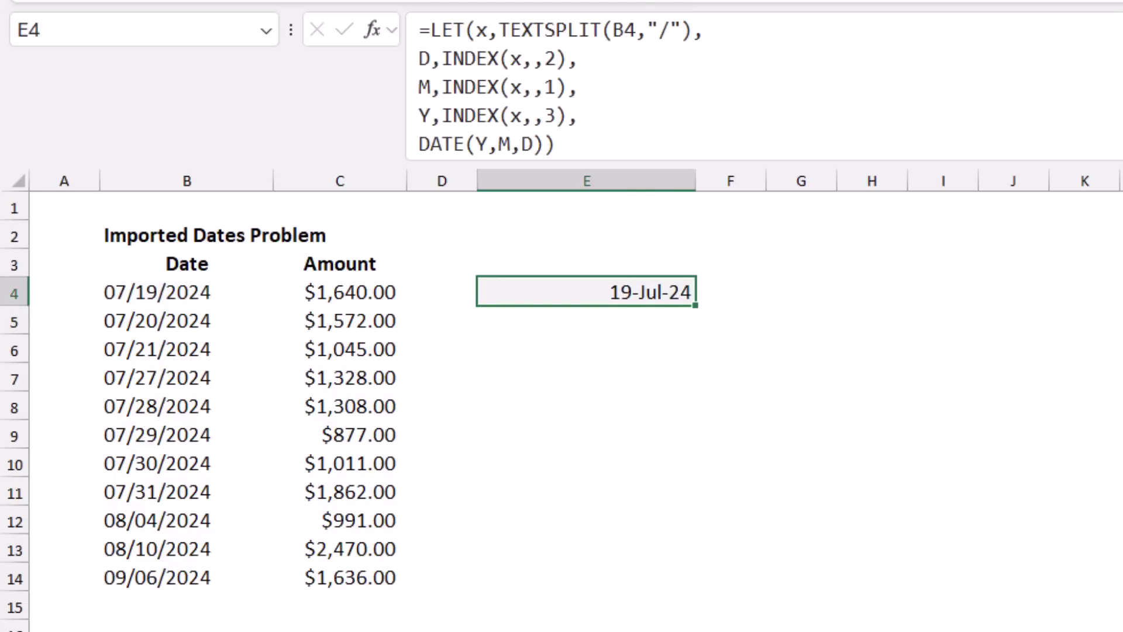
{"action": "left_click_drag", "start_coordinate": [585, 291], "coordinate": [585, 577]}
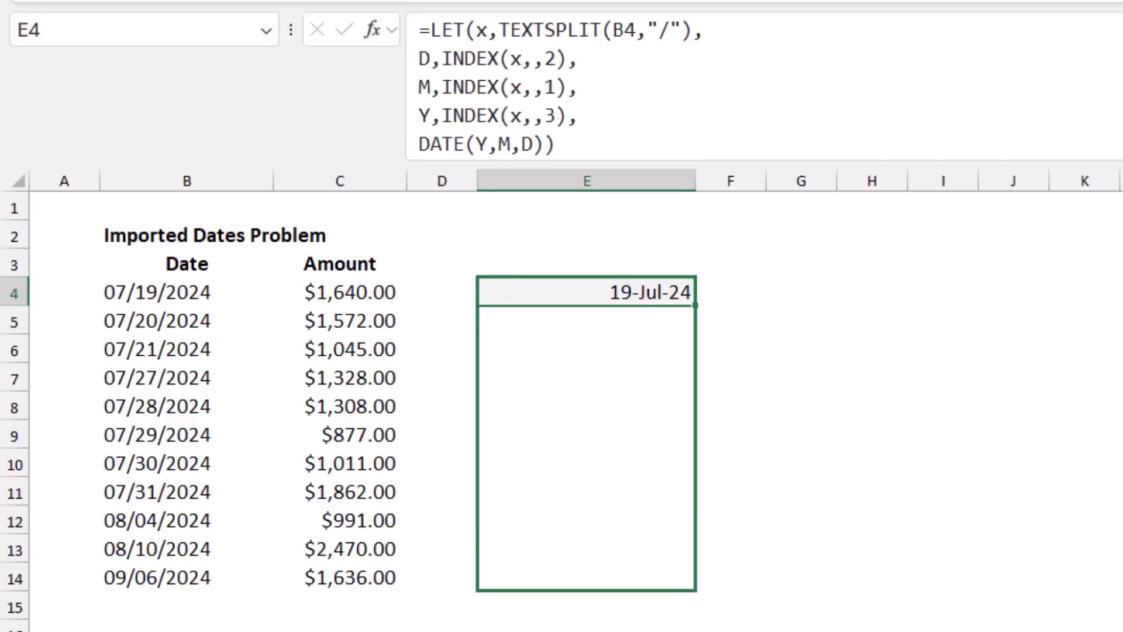
{"action": "key", "text": "ctrl+d"}
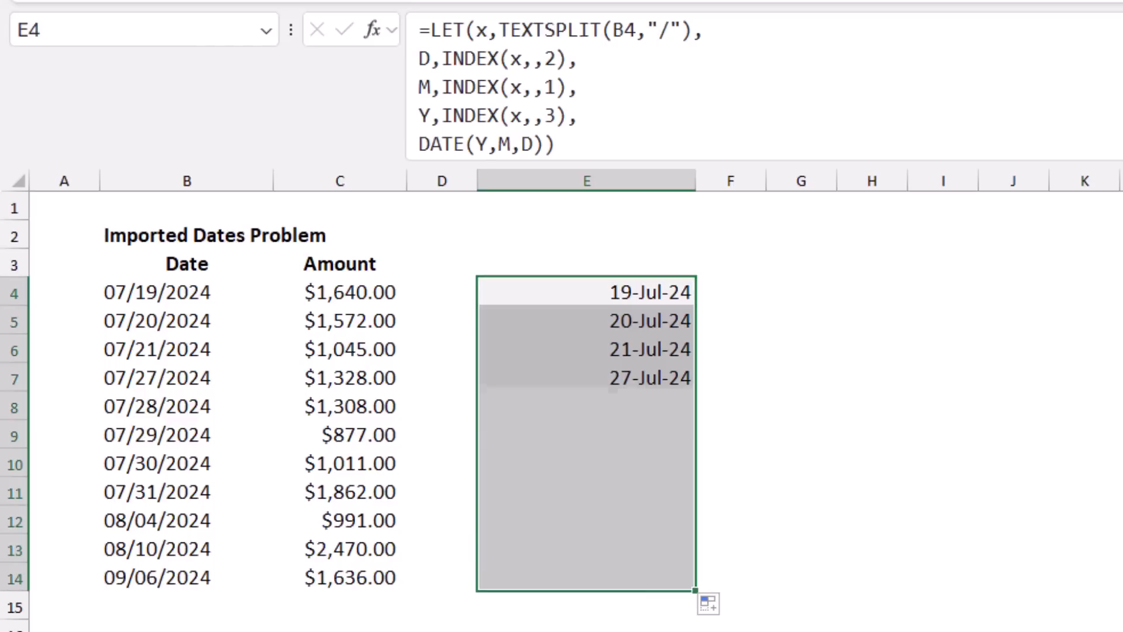